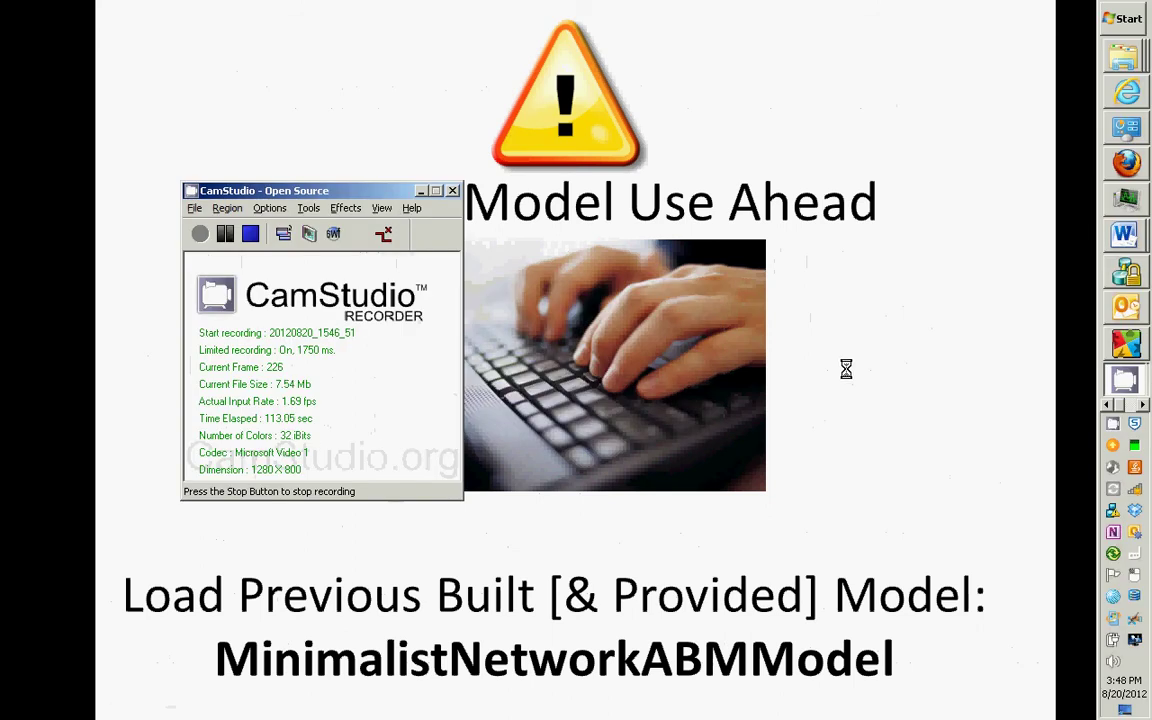
Switch to the slide show showing the 'Hands on Model Use Ahead' slide
key("alt+Tab")
key("alt+Tab")
key("alt+Tab")
key("alt+Tab")
Page from the model-loading slide through the income and sex parameter setup slides
key("alt+Tab")
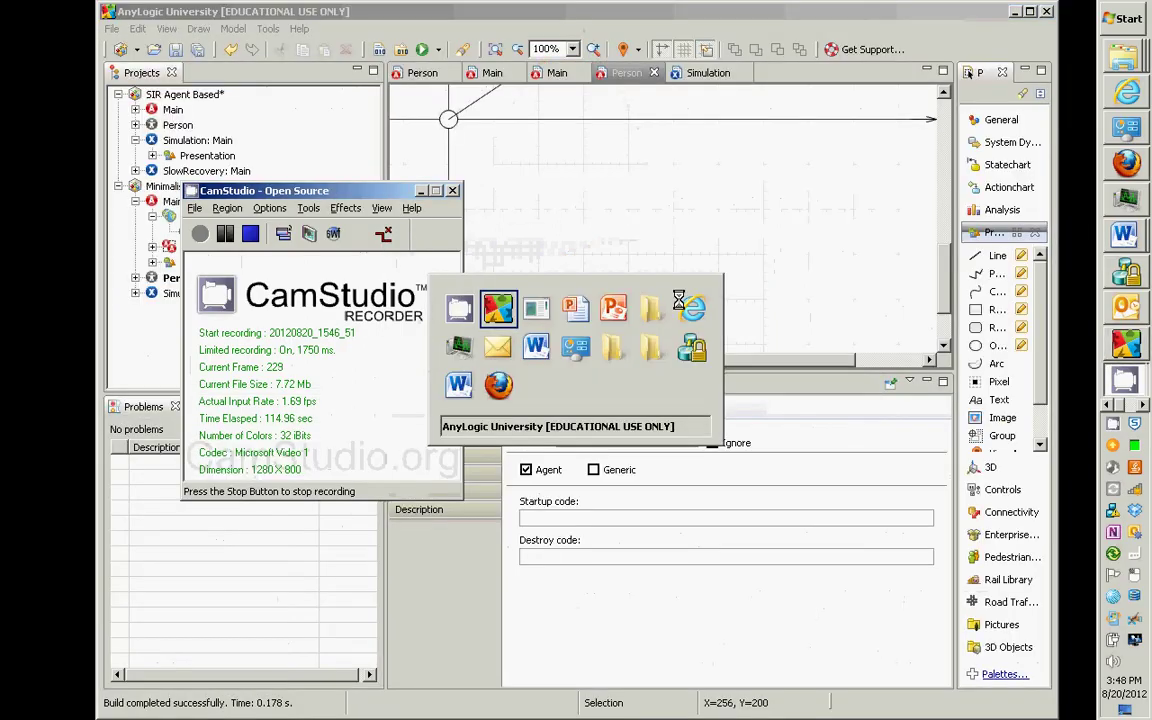
key("alt+Tab")
key("alt+Tab")
key("alt+Tab")
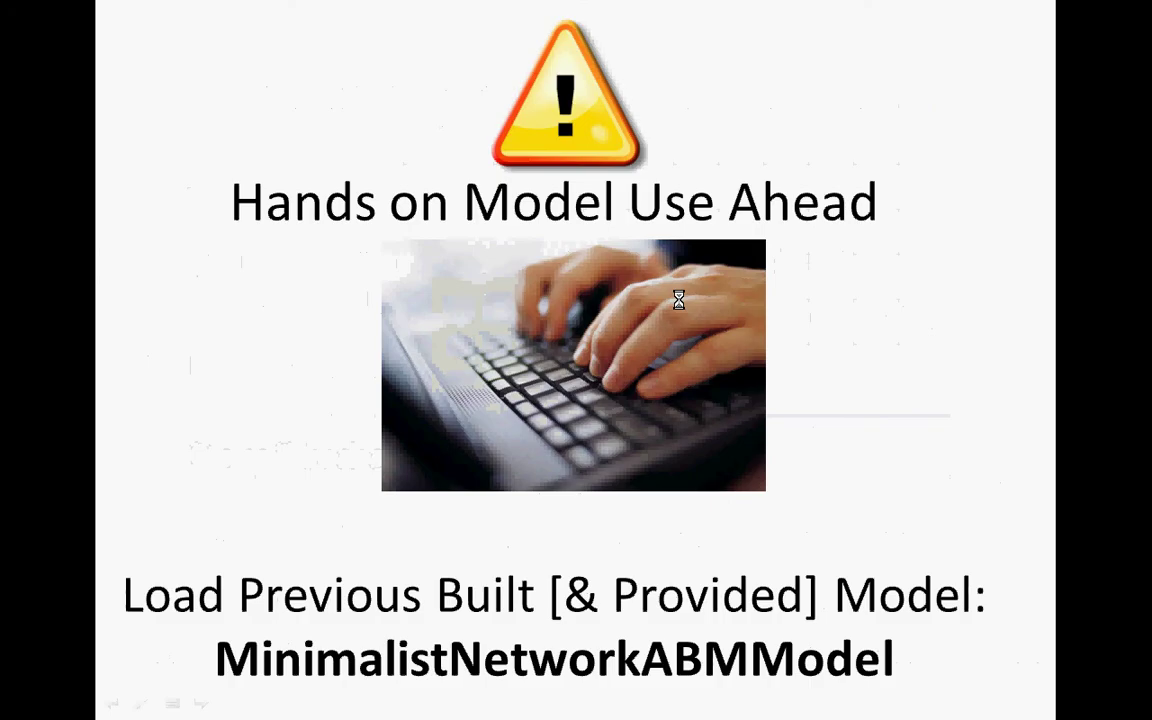
key("Right")
key("Right")
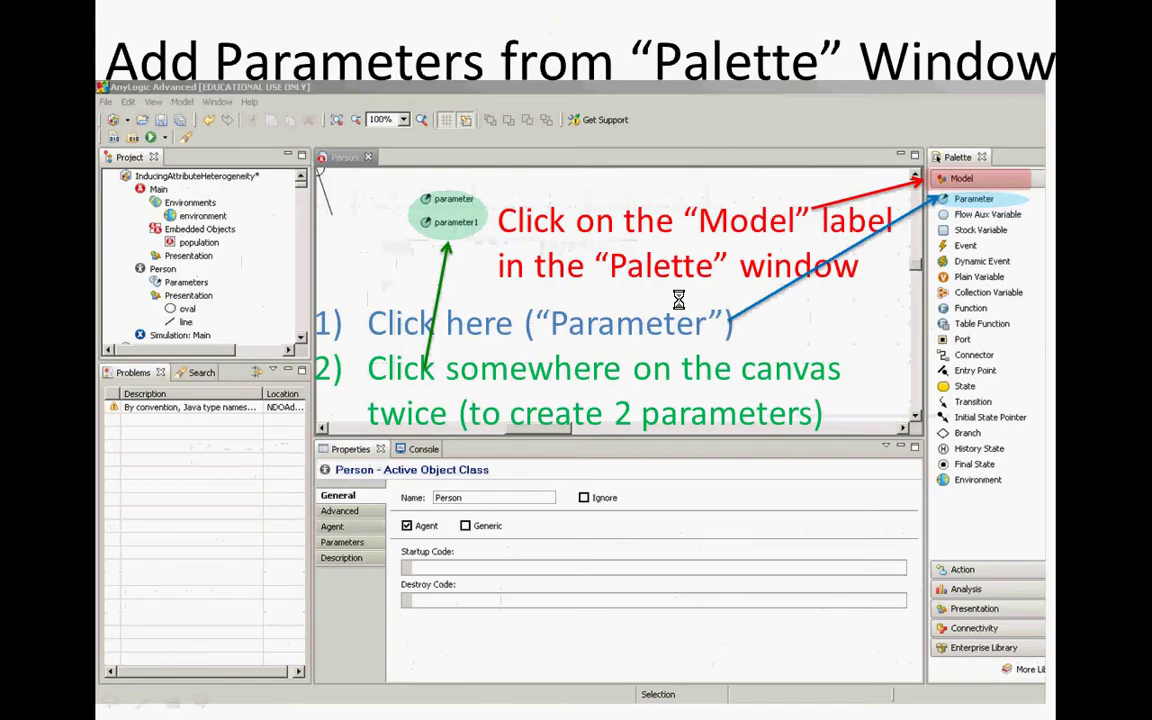
key("Right")
key("Right")
key("Right")
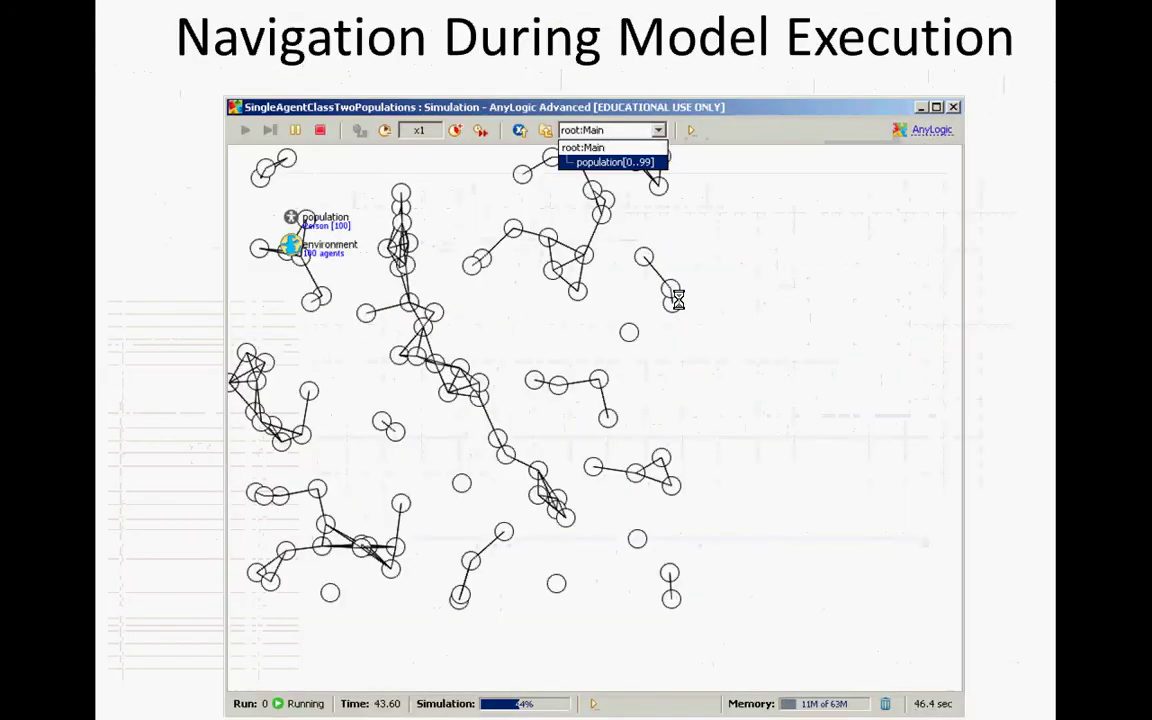
key("Left")
key("Left")
key("Left")
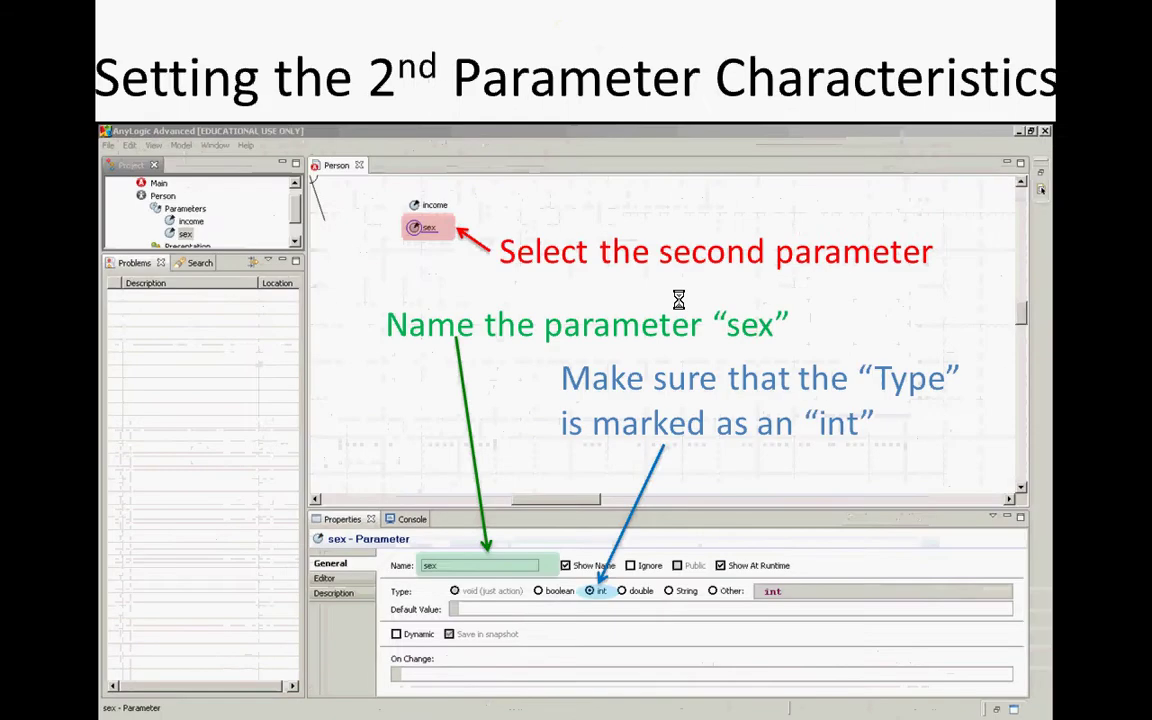
key("Left")
key("Left")
key("Left")
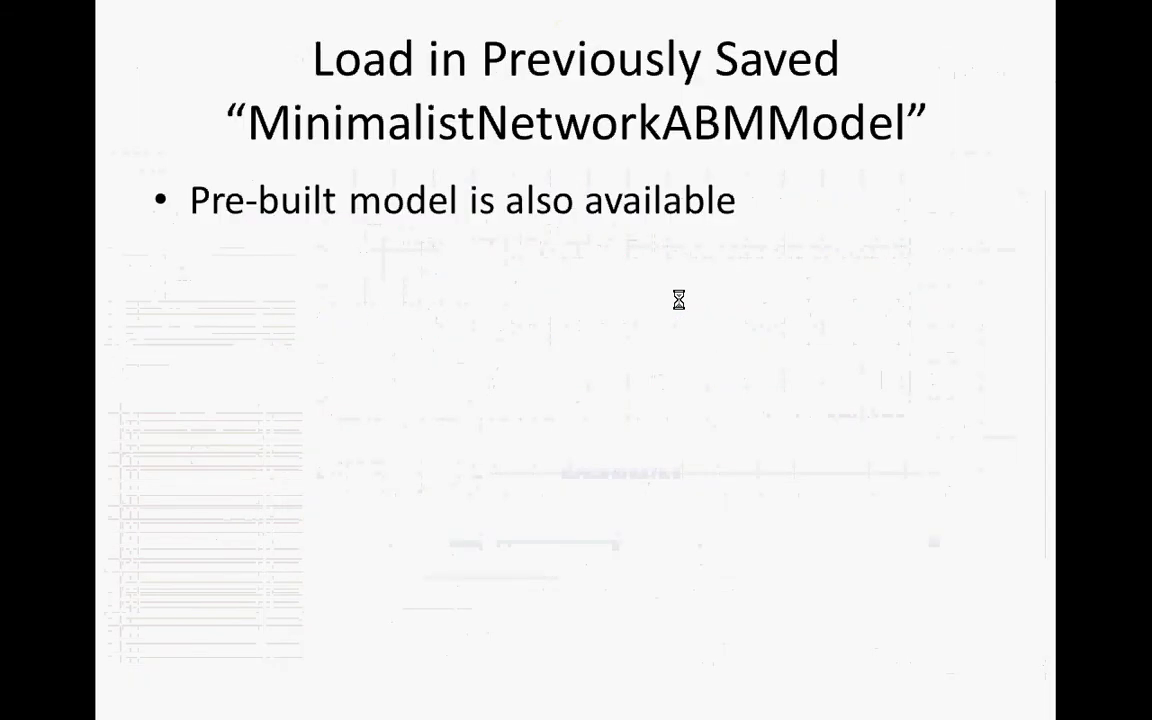
key("Left")
key("Right")
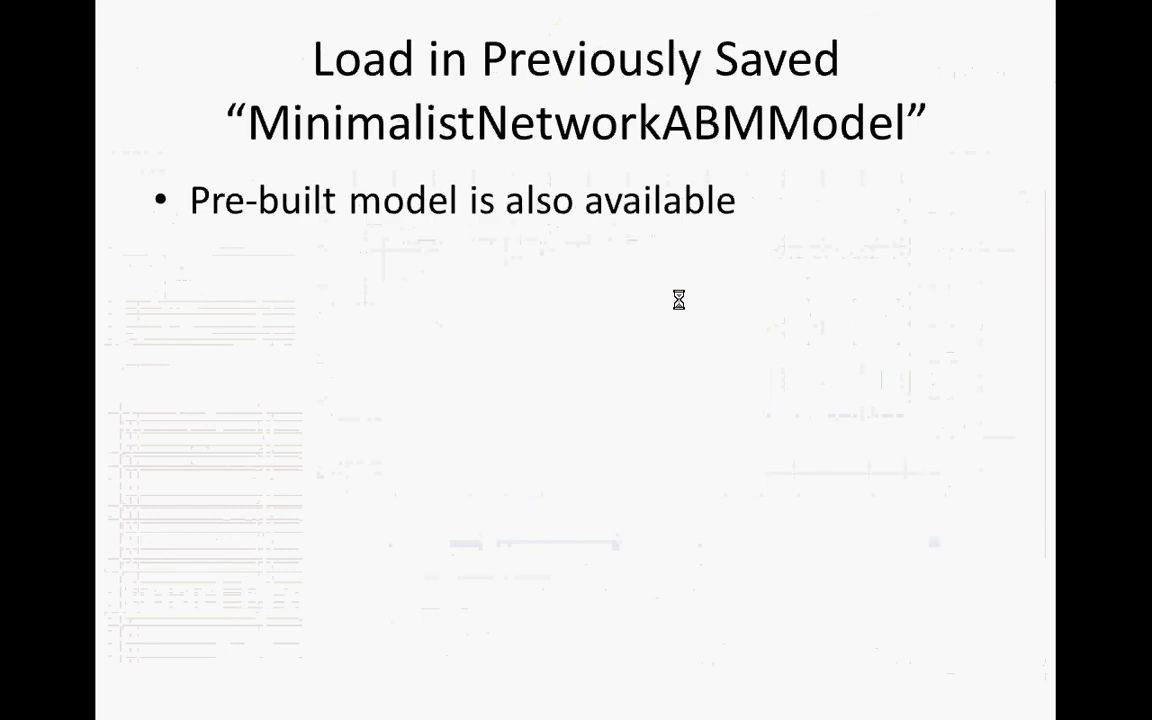
key("Right")
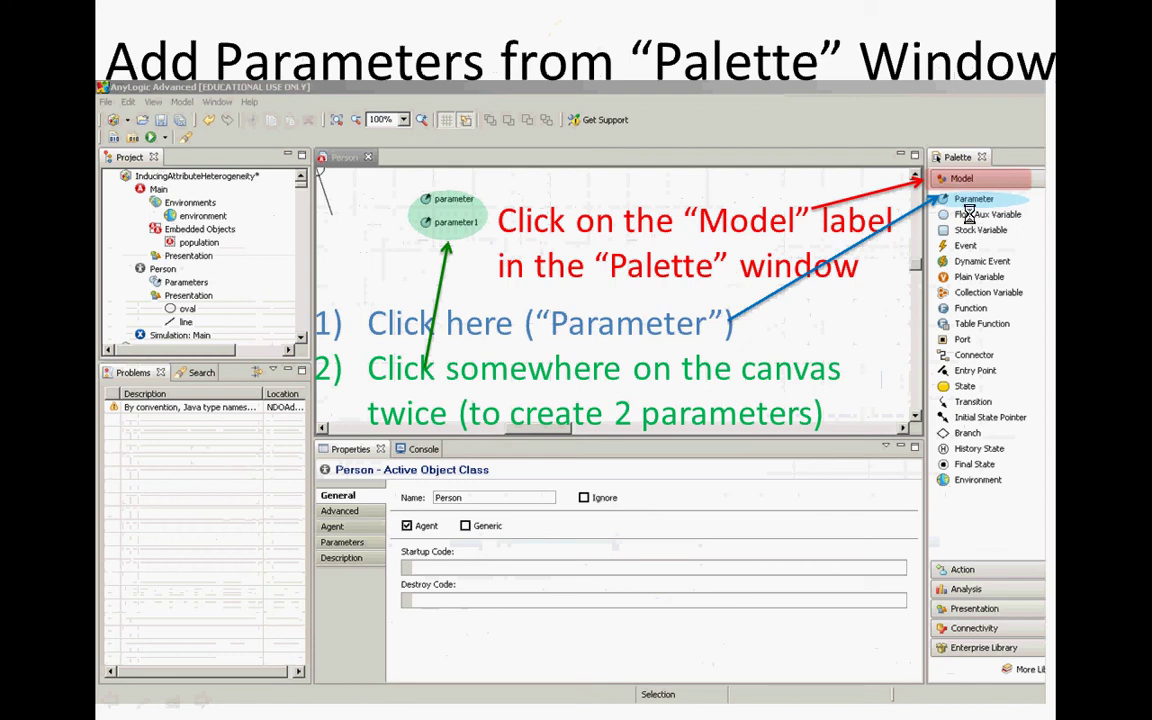
left_click(427, 207)
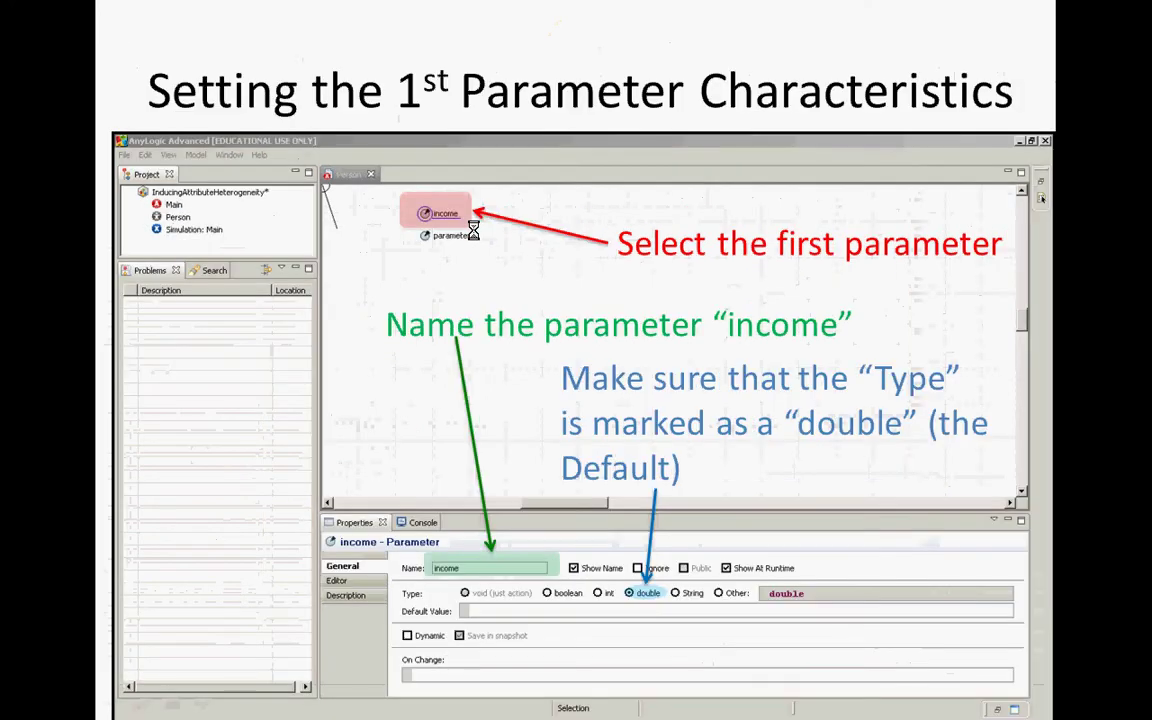
left_click(493, 250)
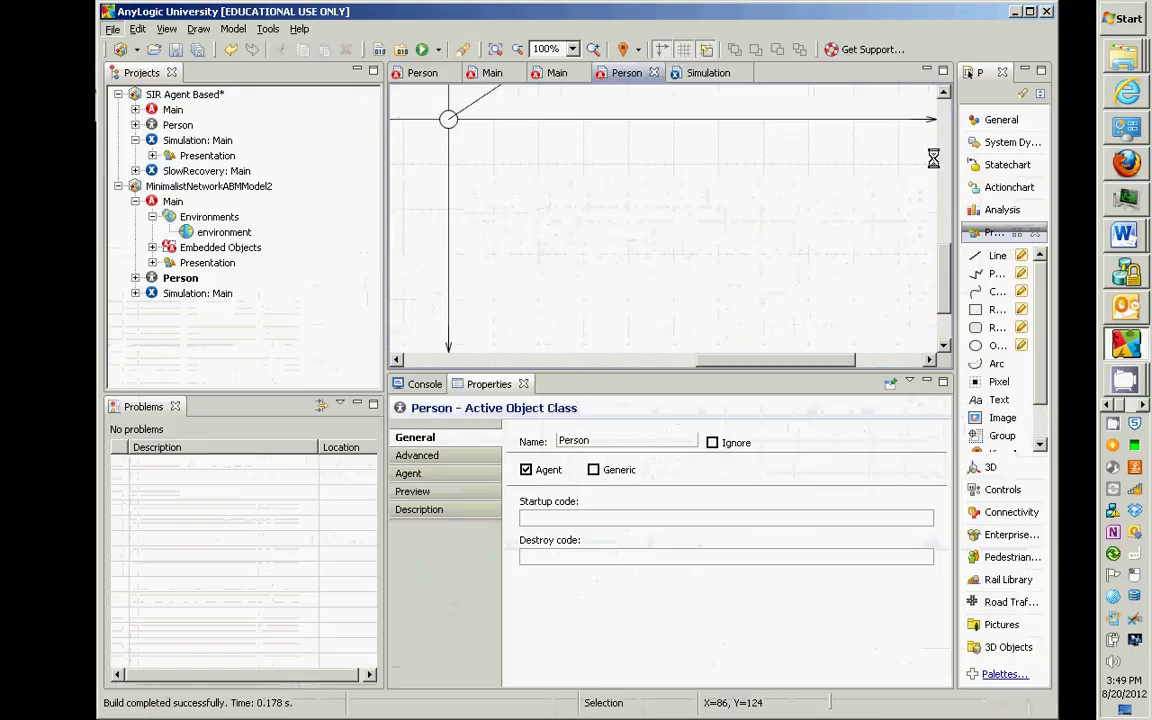
Add a double parameter named income to the Person agent diagram
left_click(990, 120)
left_click_drag(977, 143, 510, 143)
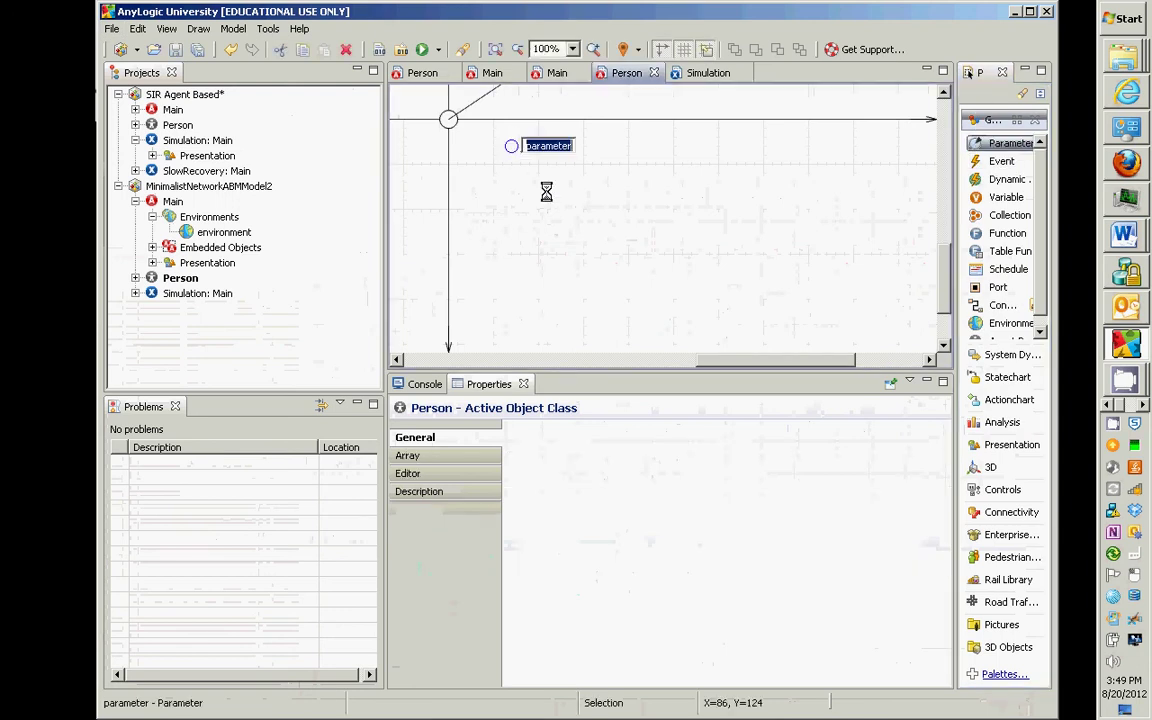
type("income")
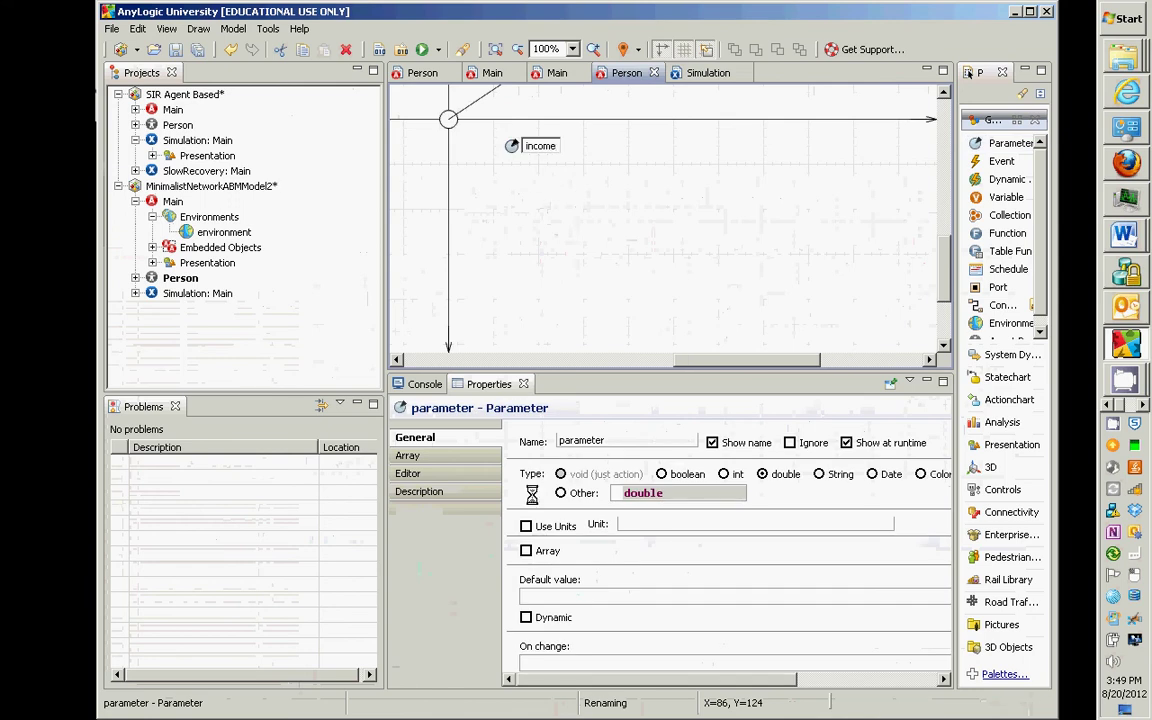
key("Return")
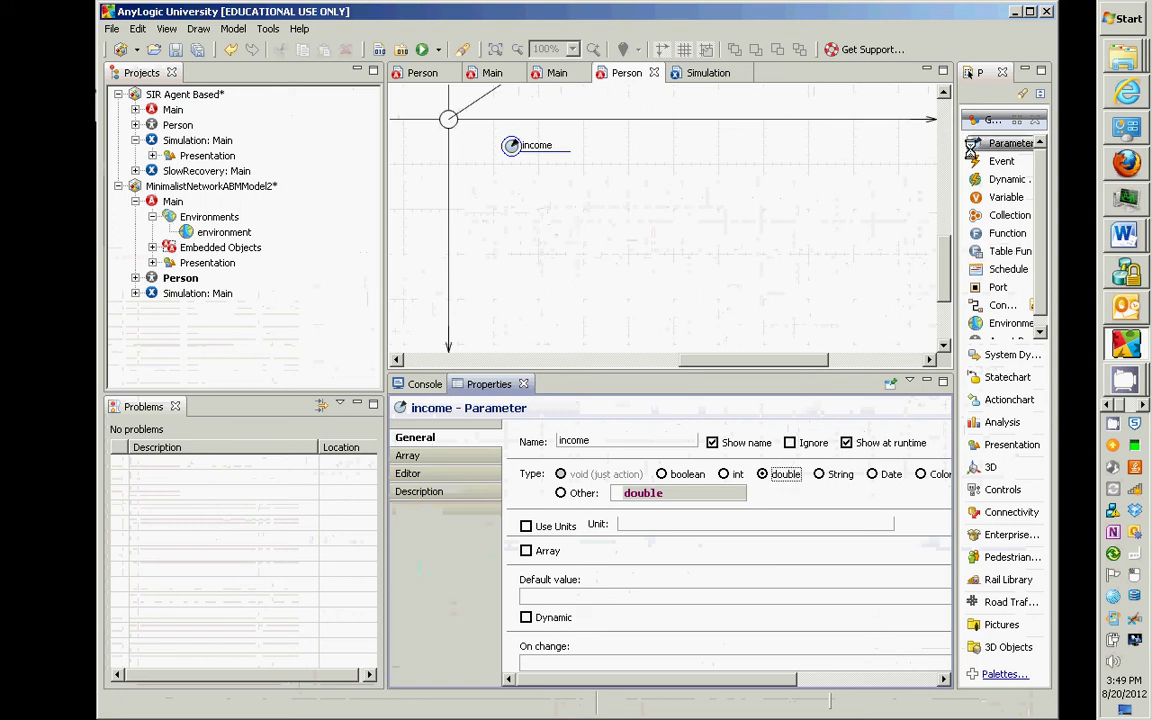
Add a second Person parameter named sex below income and set its type to int
left_click_drag(970, 145, 511, 172)
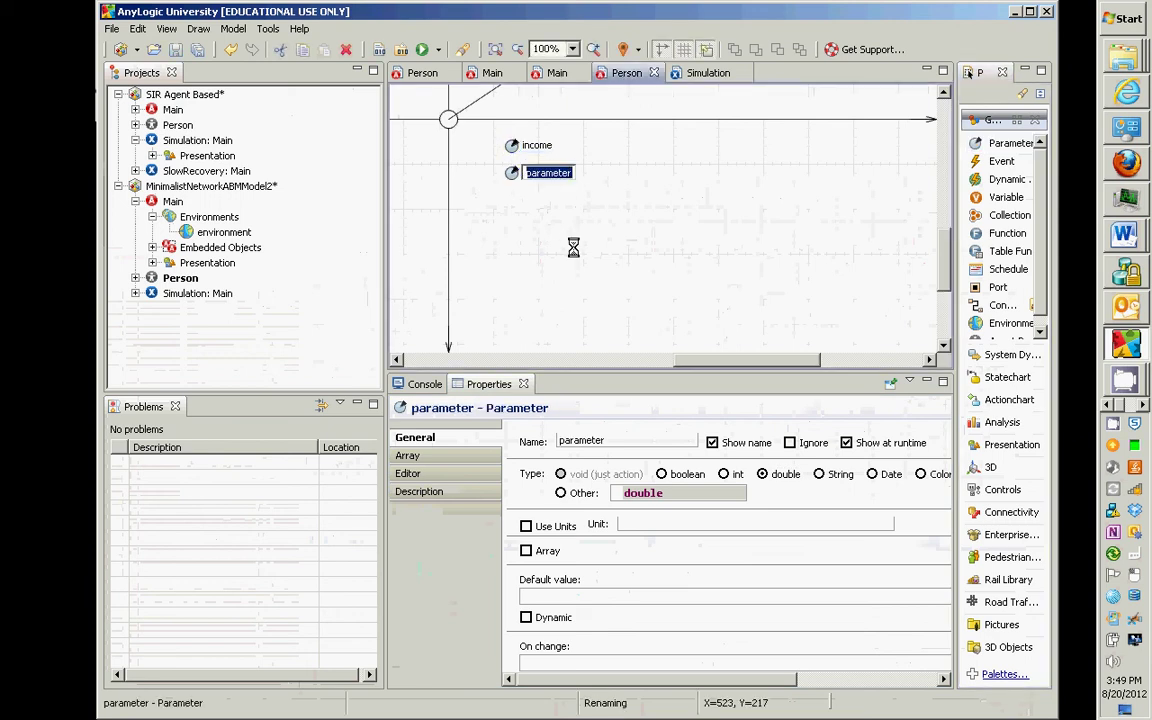
type("sex")
key("Return")
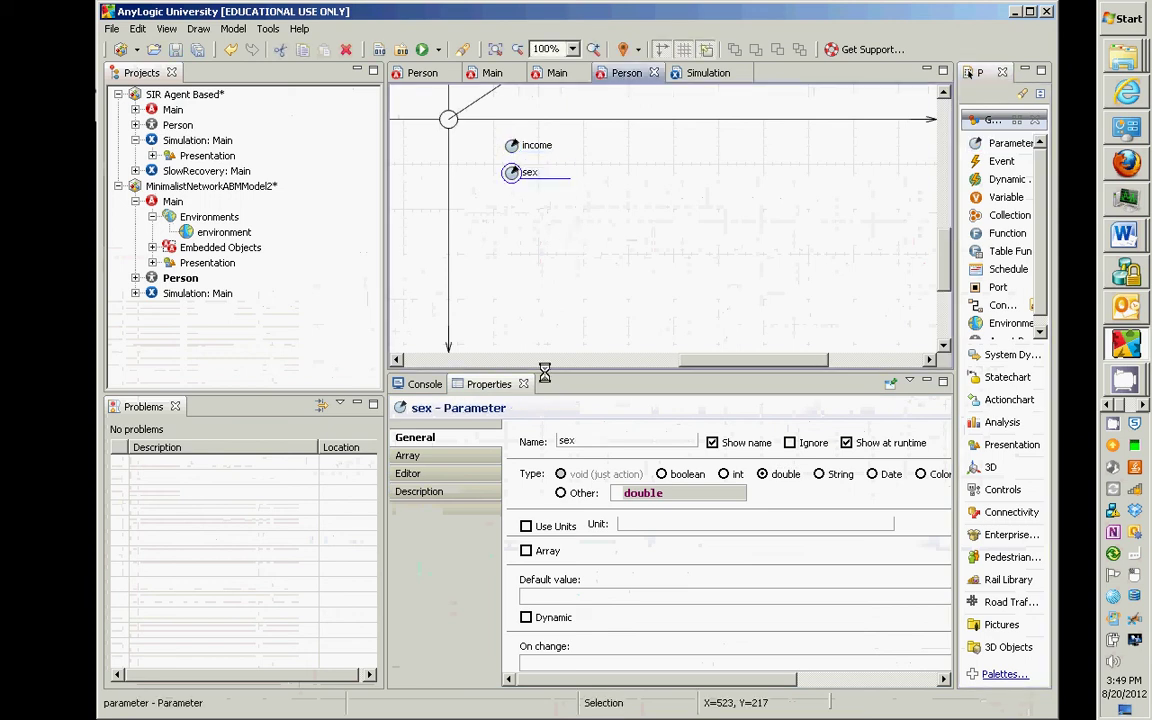
left_click(663, 474)
key("alt+Tab")
key("alt+Tab")
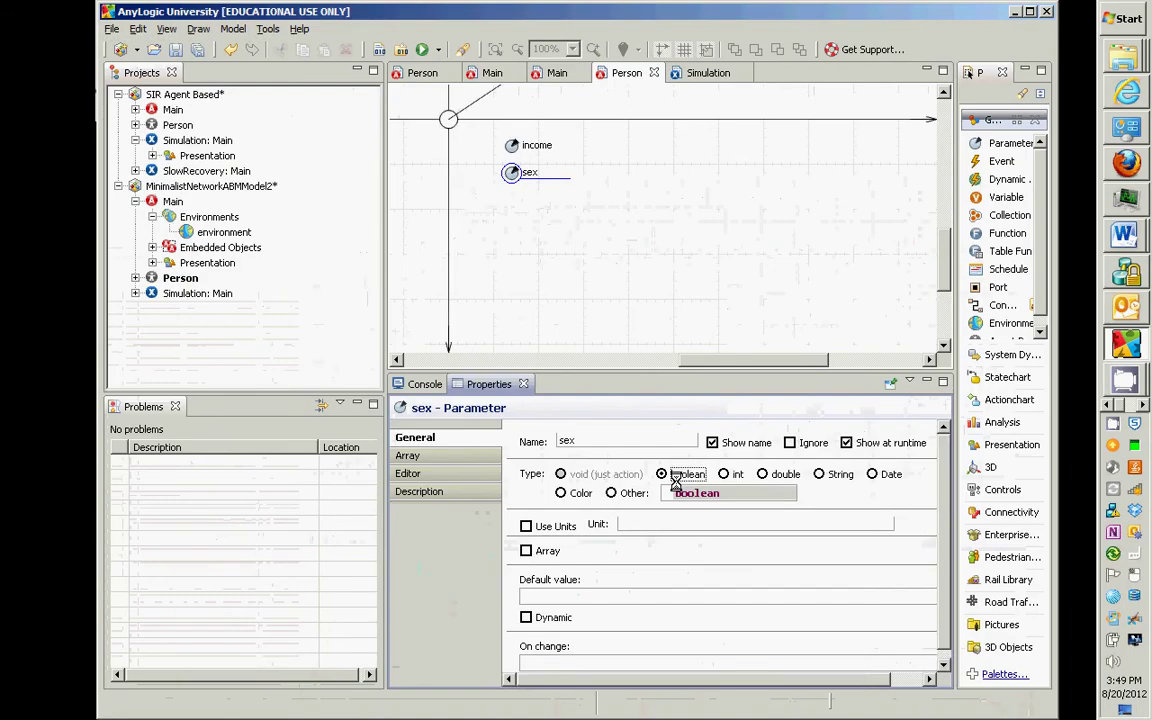
left_click(724, 474)
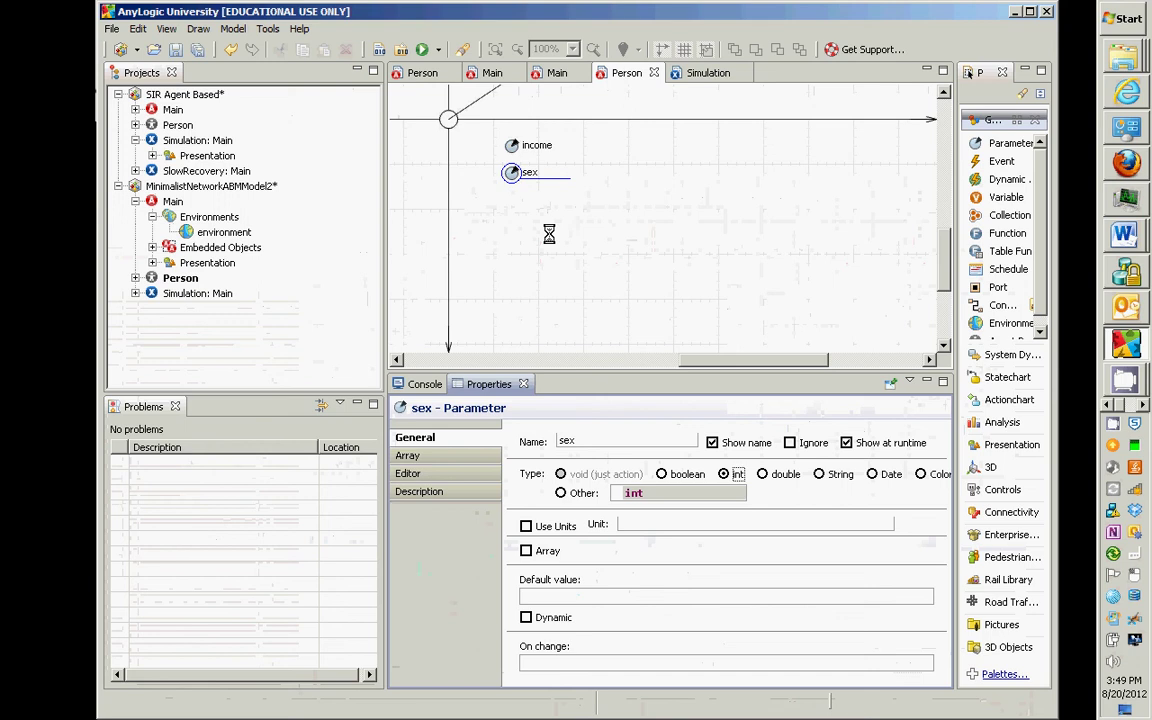
key("alt+Tab")
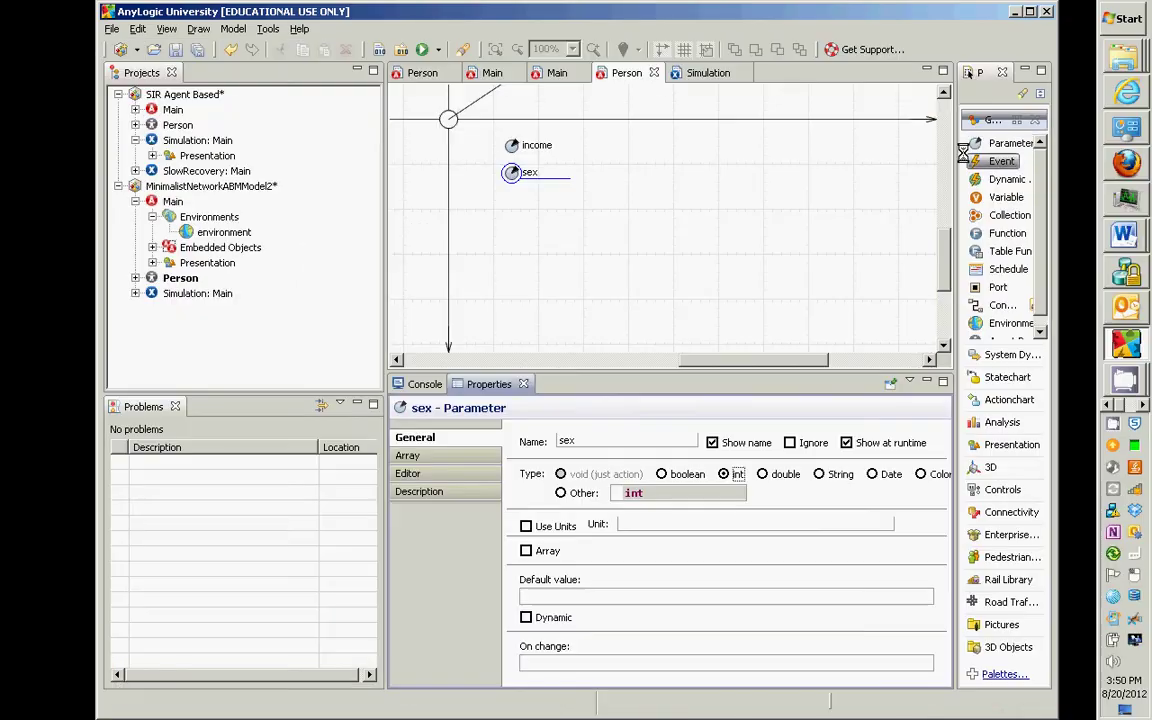
View the 'Population Properties Now Include Parameters' slide, then return to AnyLogic's Person diagram
left_click(1000, 143)
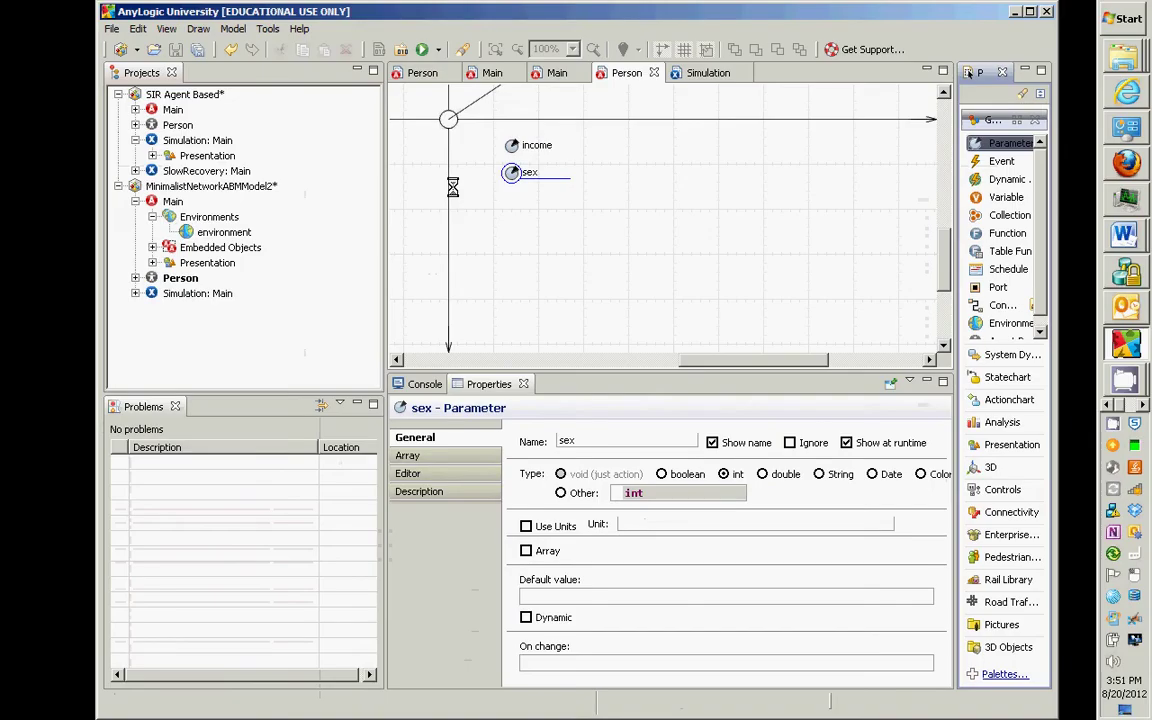
Open Main and show the Person population's empty income and sex parameter values
left_click(157, 198)
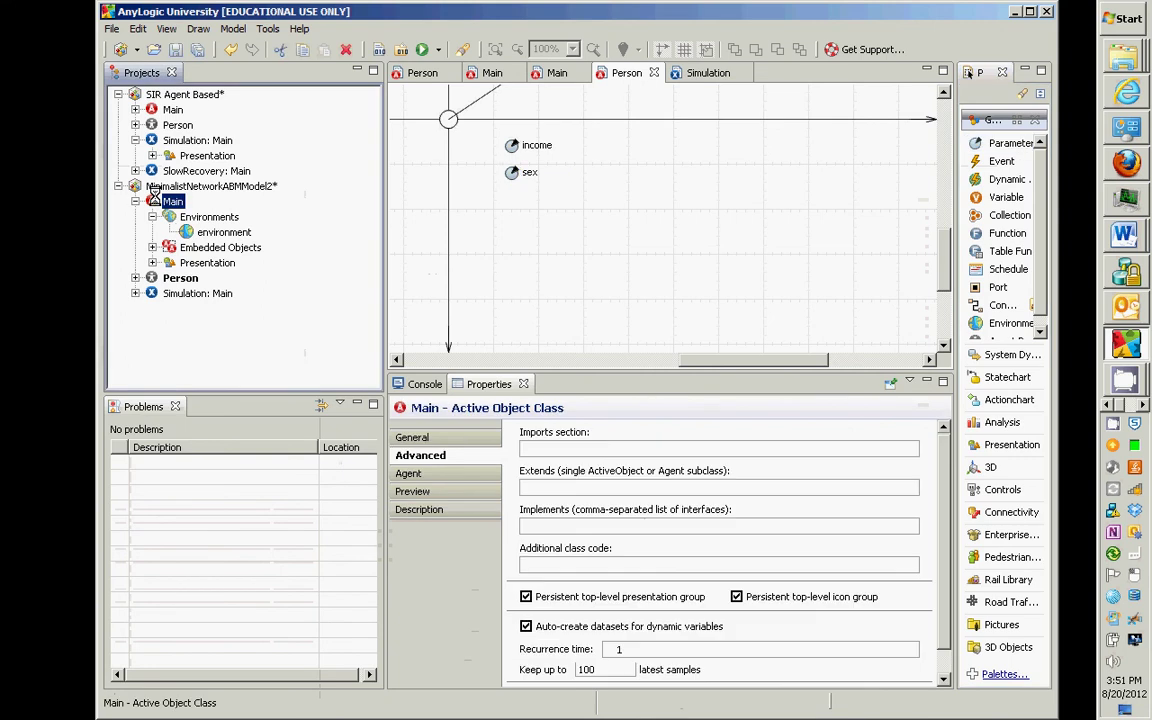
double_click(172, 200)
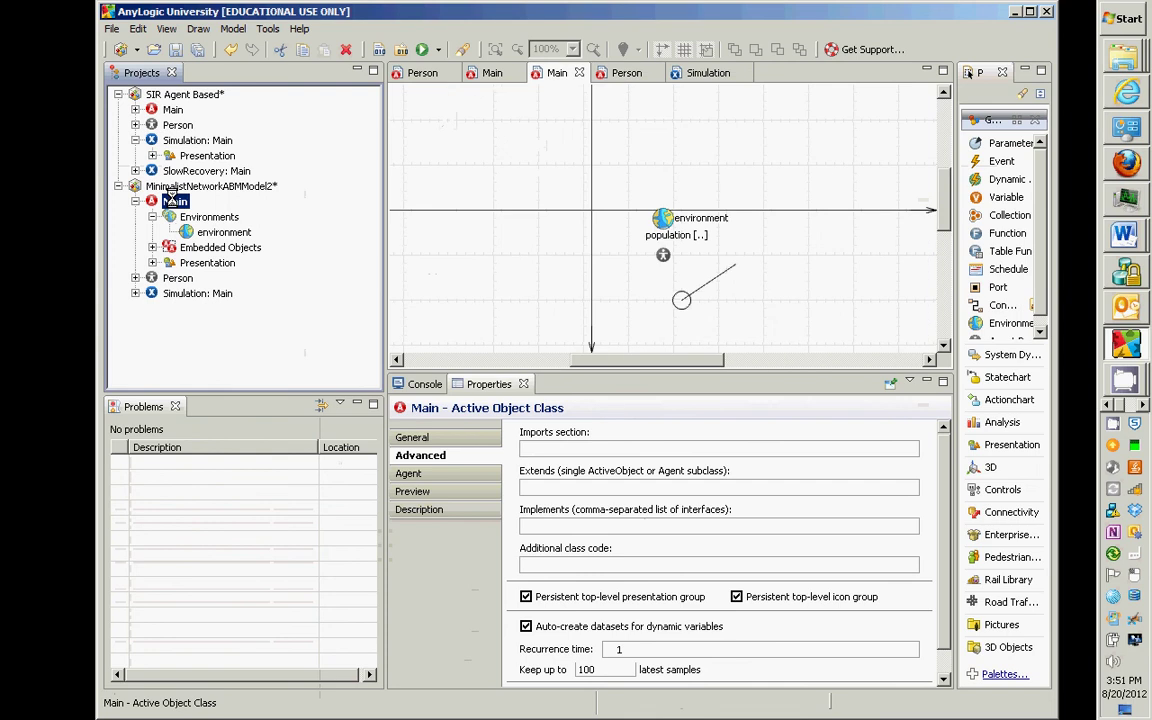
left_click(662, 257)
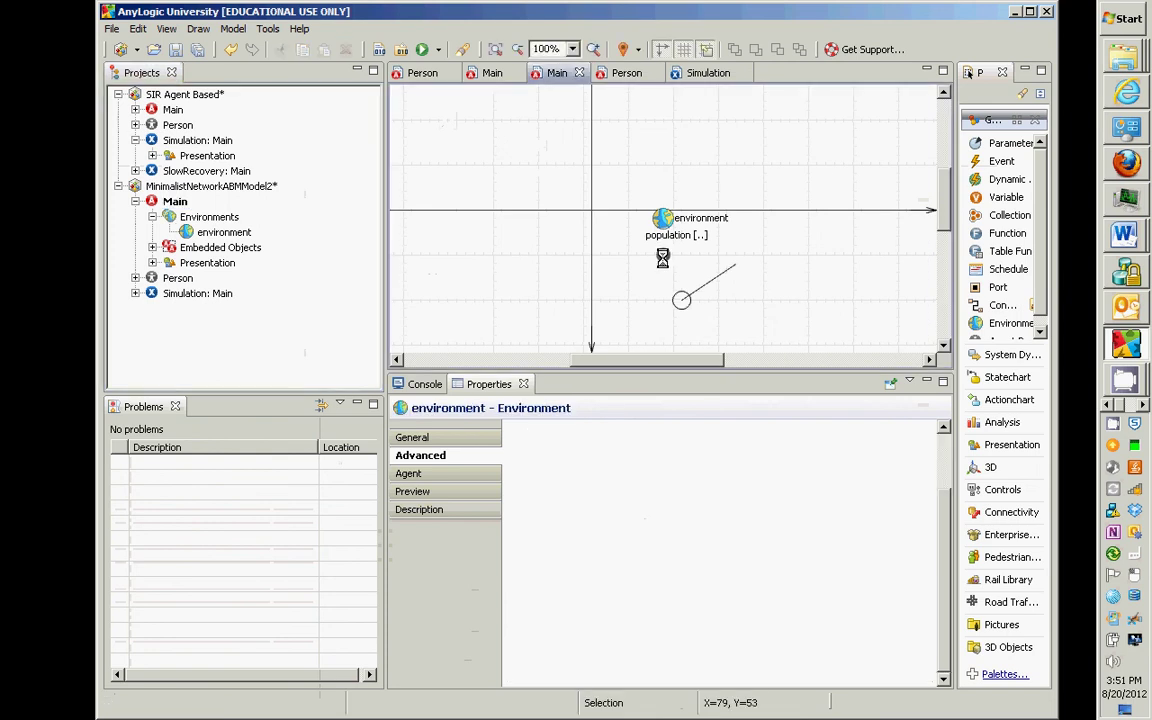
left_click(662, 257)
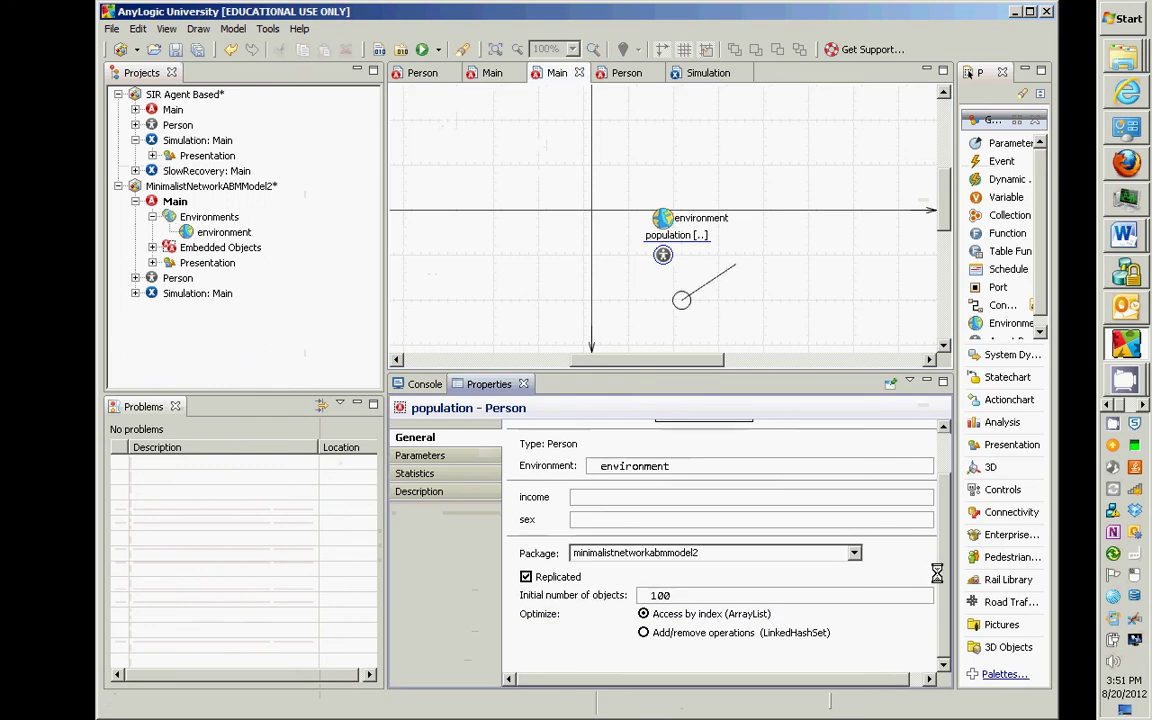
left_click(444, 456)
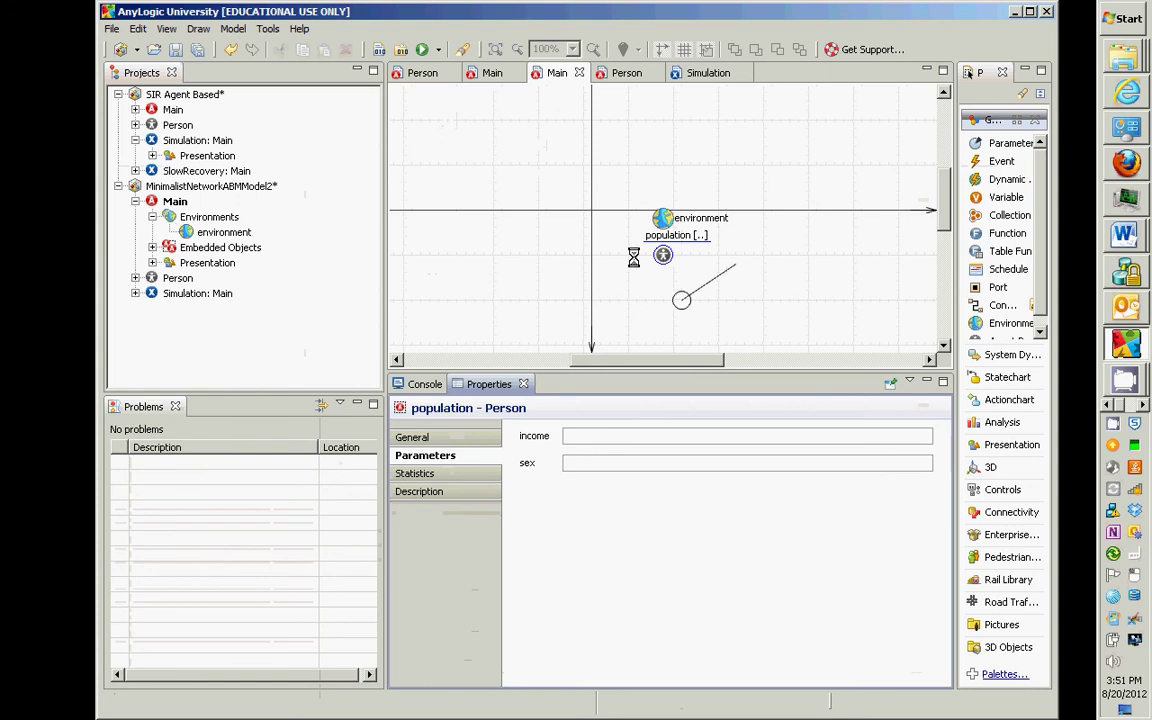
left_click(603, 436)
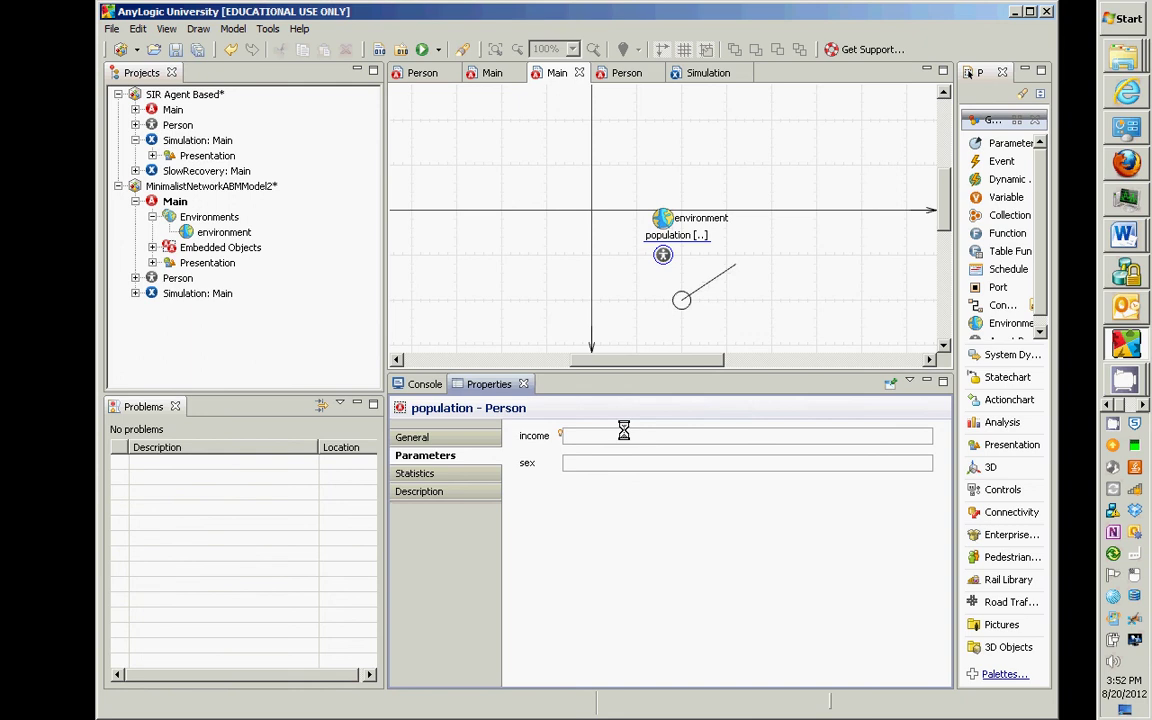
Check the Recipes slide for the income and sex formulas, then return to AnyLogic
key("alt+Tab")
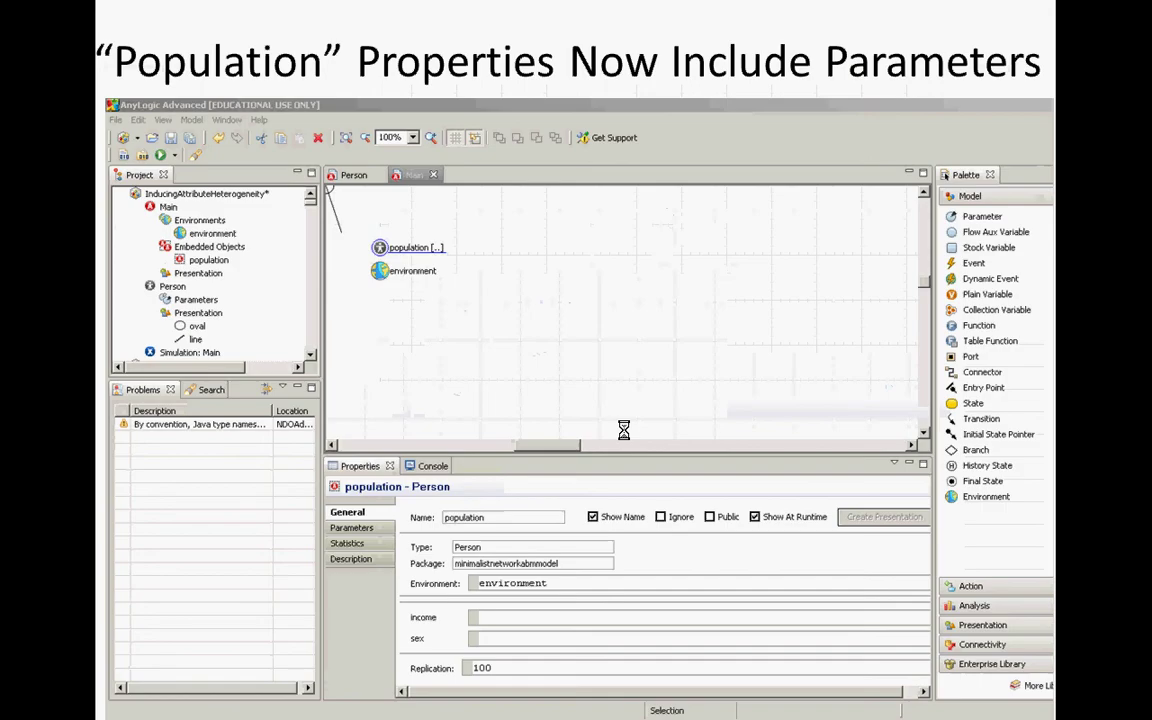
key("Right")
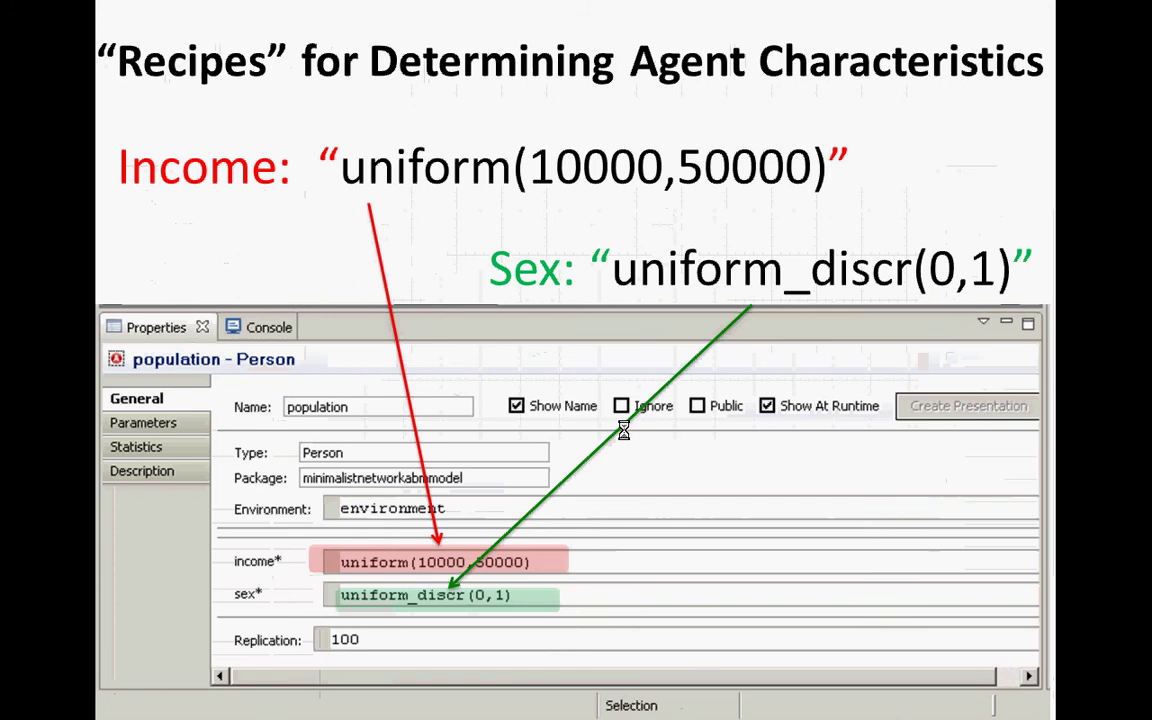
key("alt+Tab")
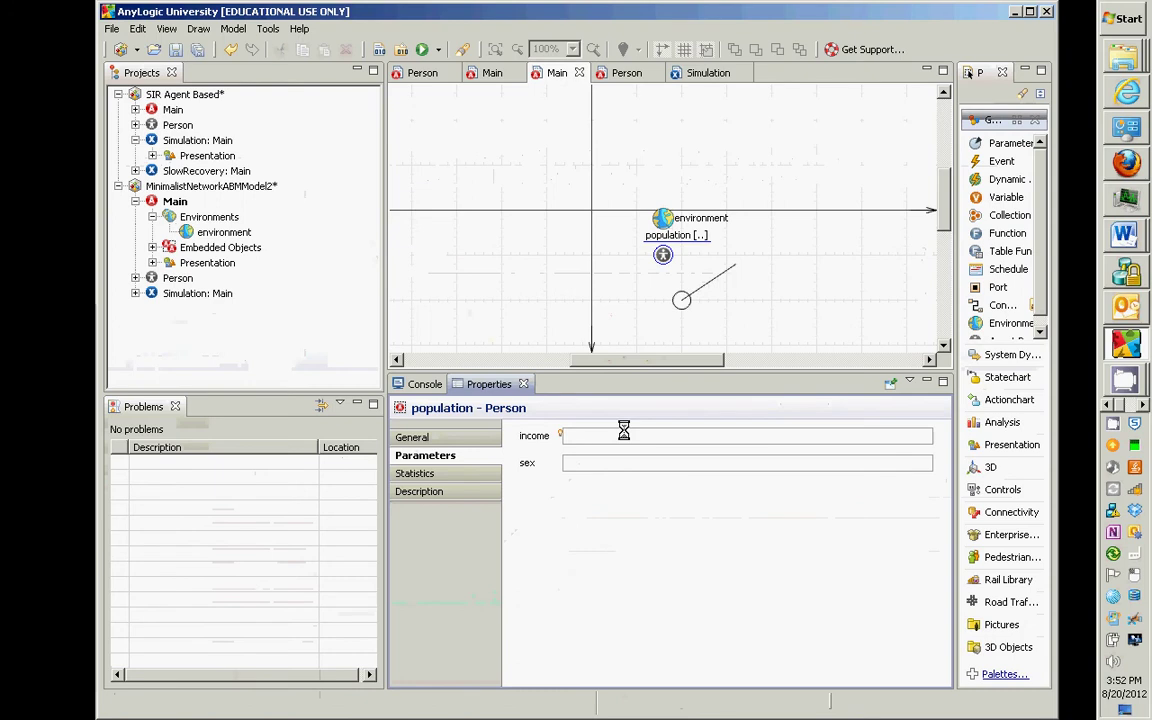
Set the population's income value to uniform(10000,50000)
type("unifo")
key("ctrl+space")
key("Down")
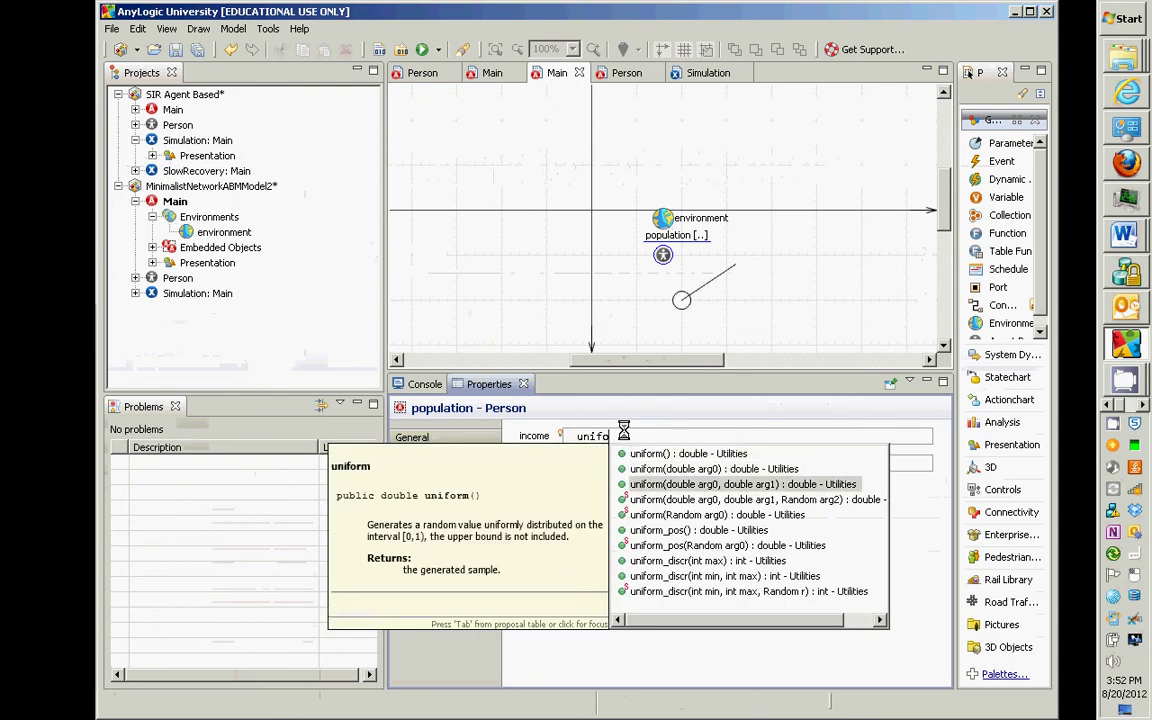
key("Return")
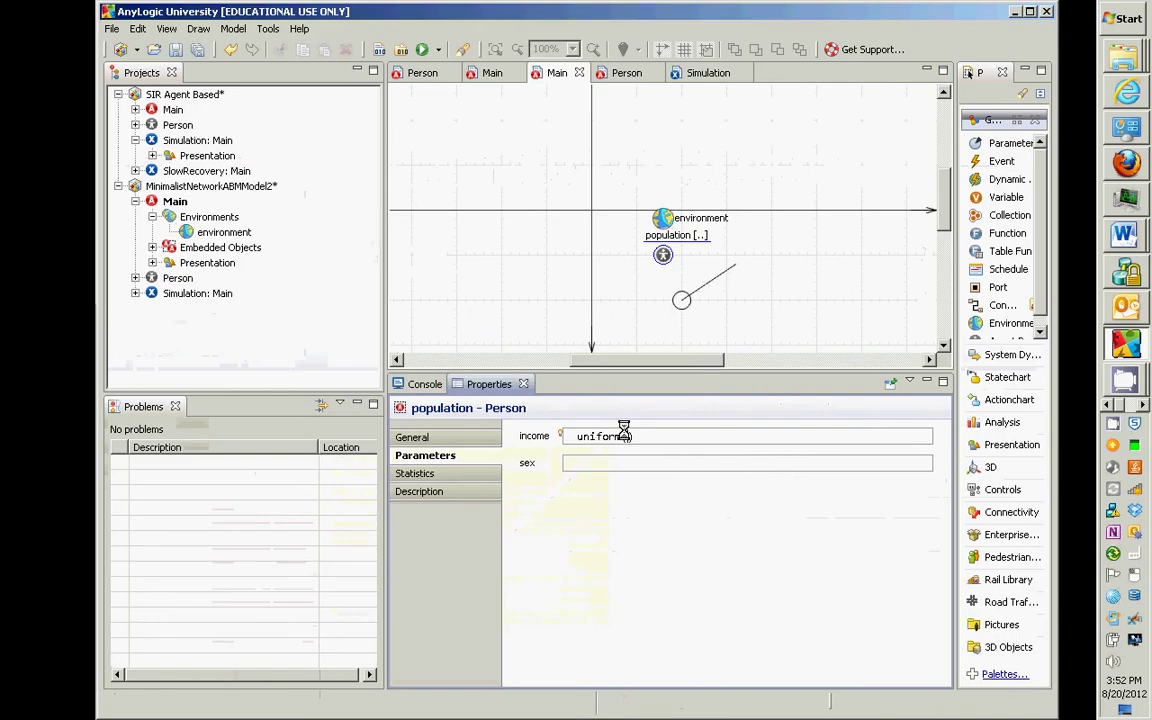
type("(10000),50000")
Set the population's sex value to uniform_discr(0,1)
left_click(616, 460)
type("unif")
key("ctrl+space")
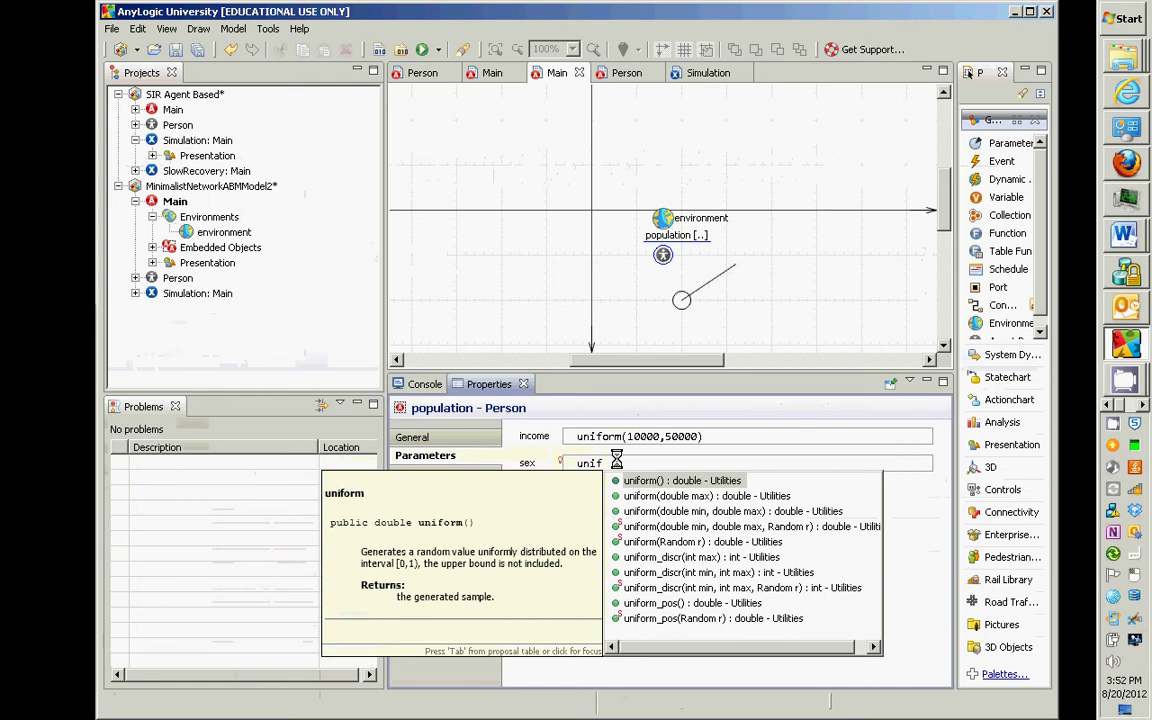
key("Down")
key("Down")
key("Down")
key("Down")
key("Down")
key("Return")
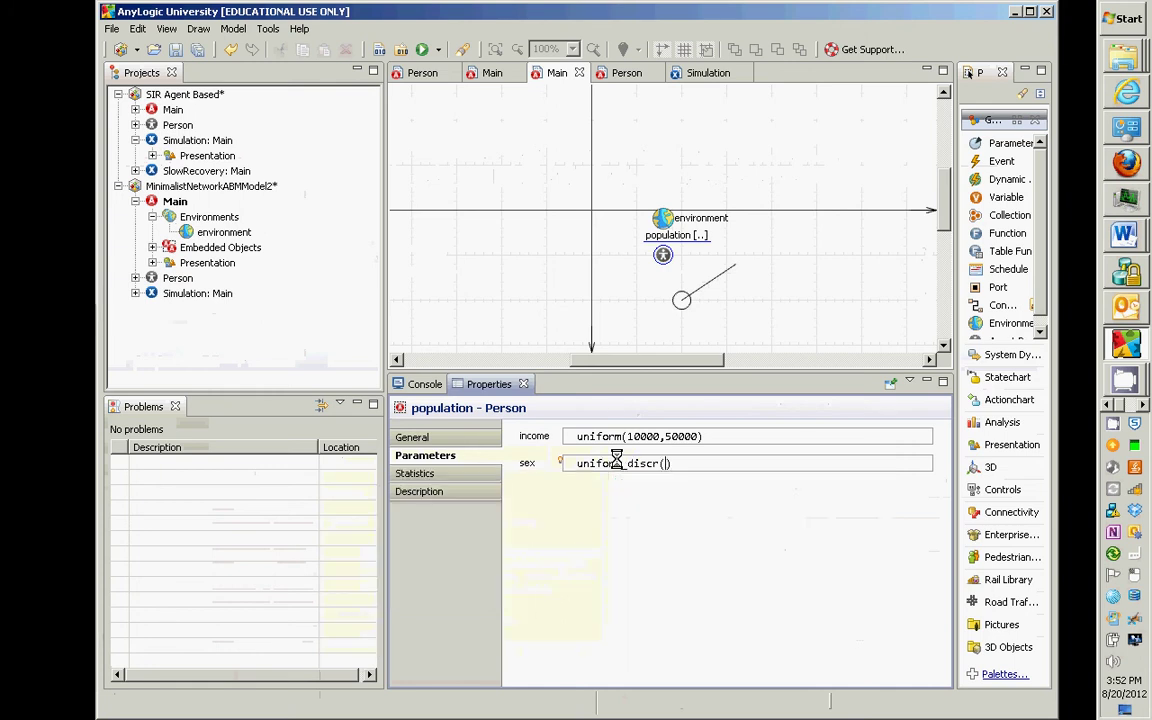
type("1")
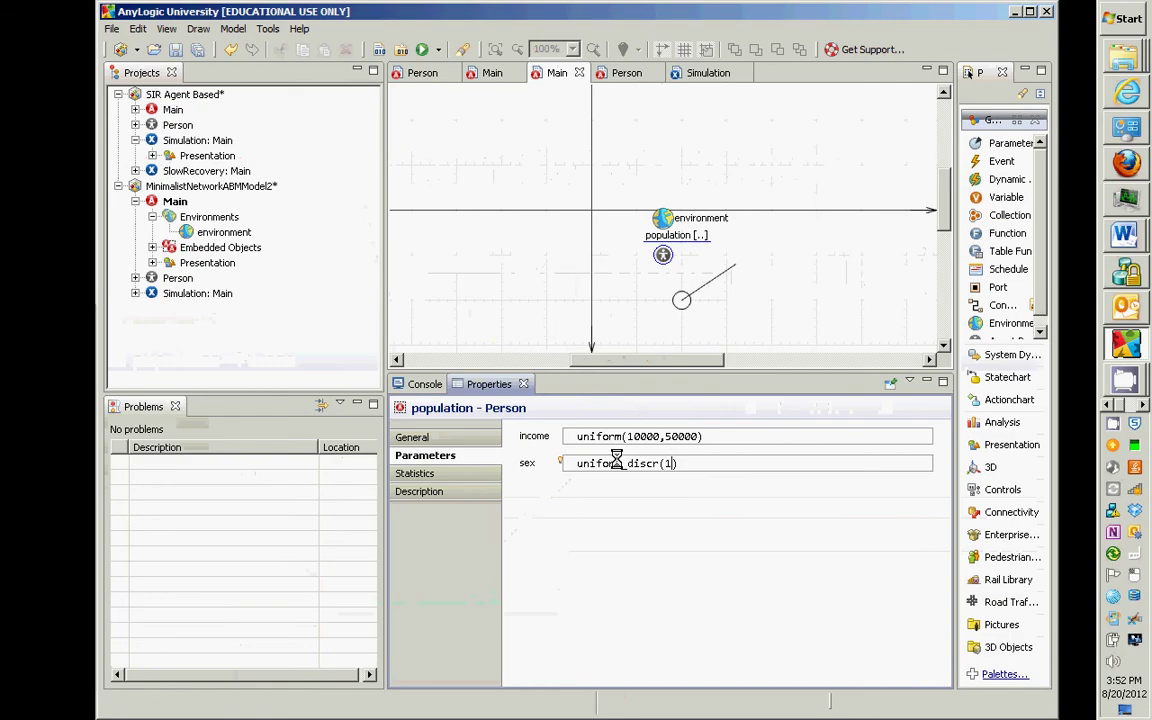
key("Left")
type("0,")
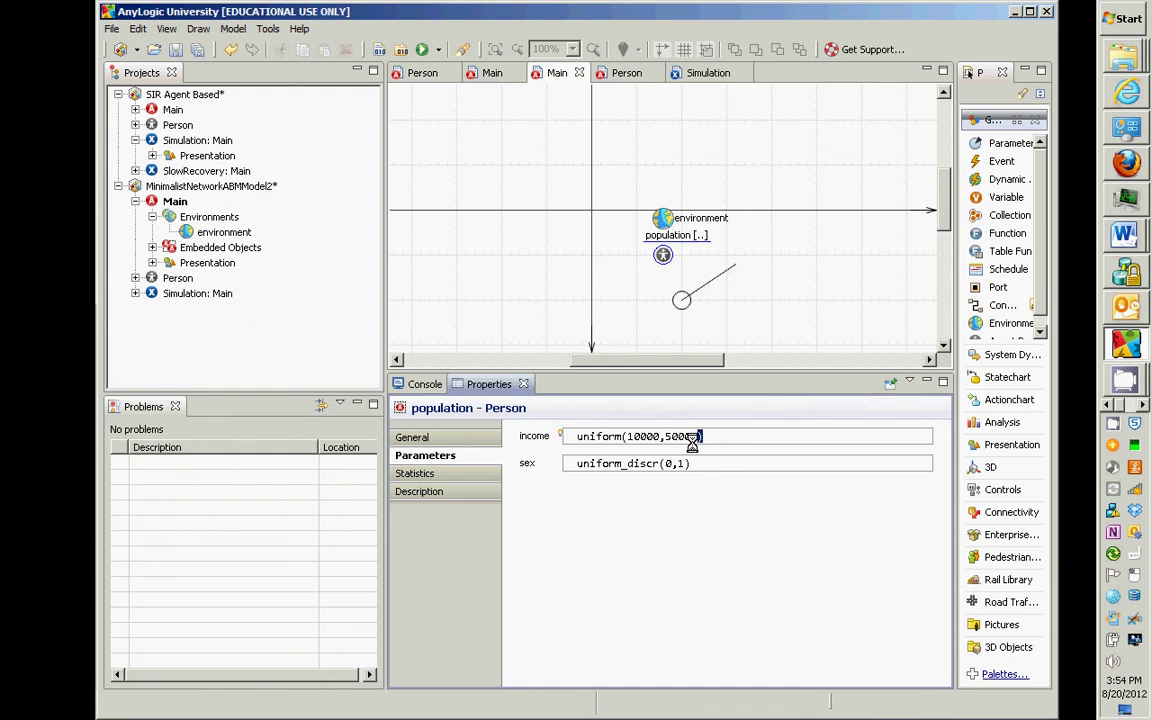
Move uniform(10000,50000) from the population's income into Person's income default value
left_click_drag(699, 437, 530, 430)
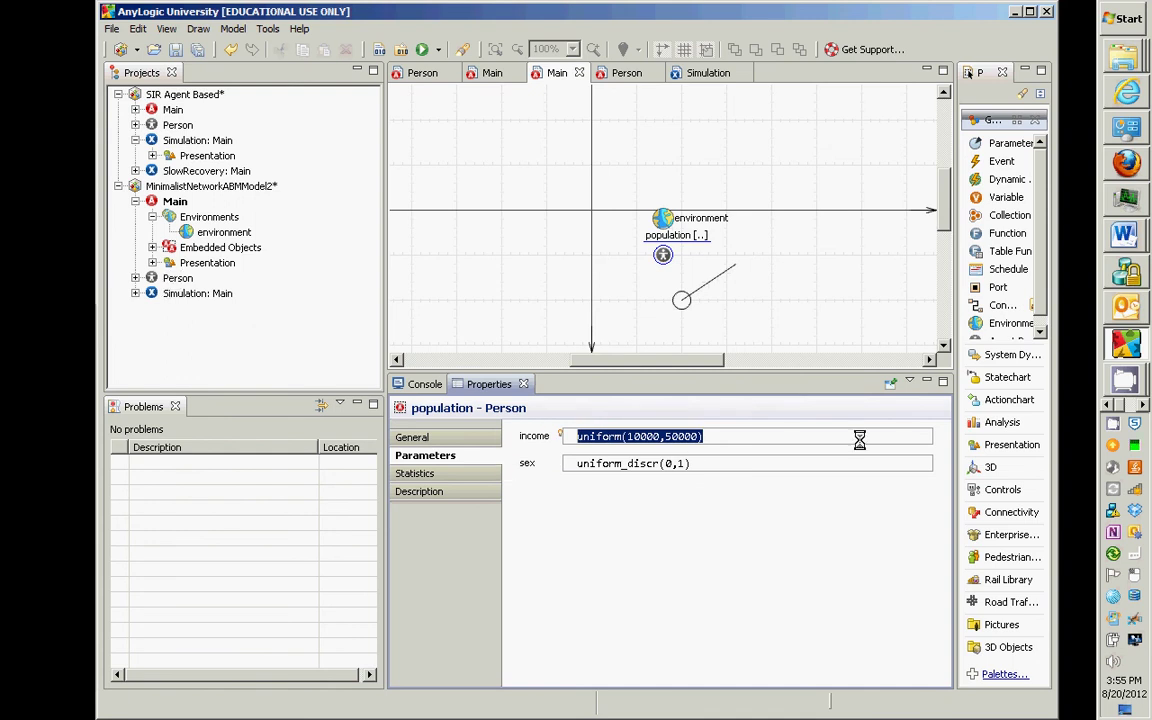
key("Delete")
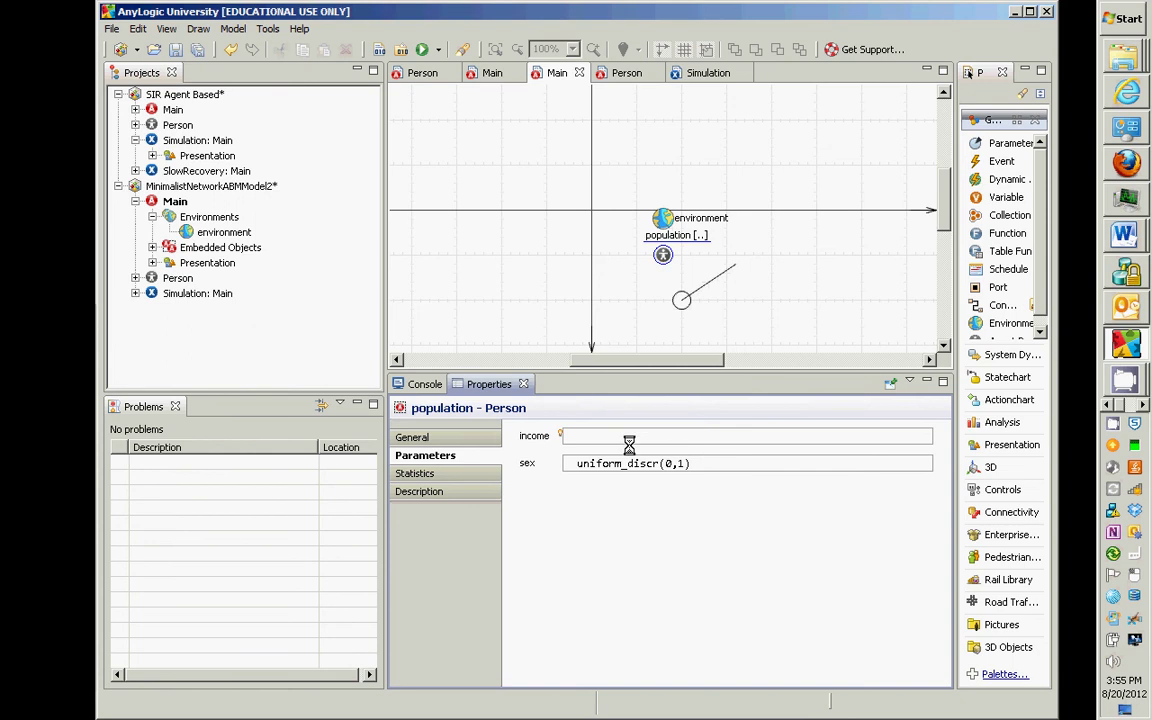
left_click(185, 279)
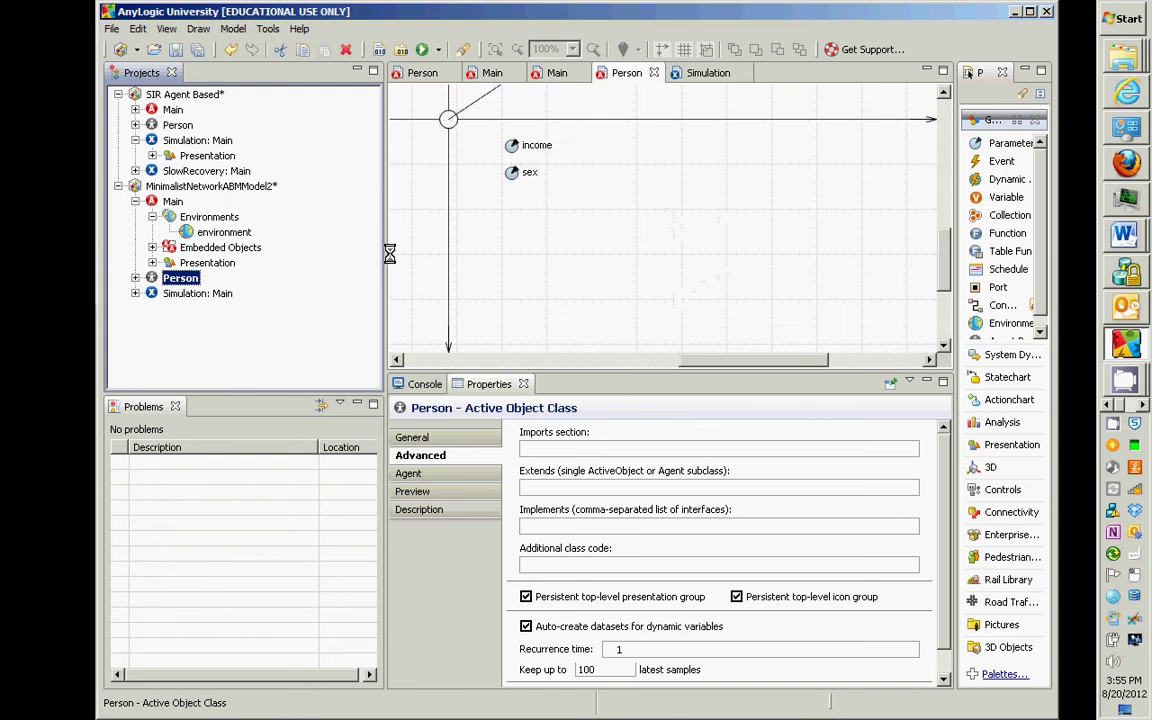
left_click(511, 147)
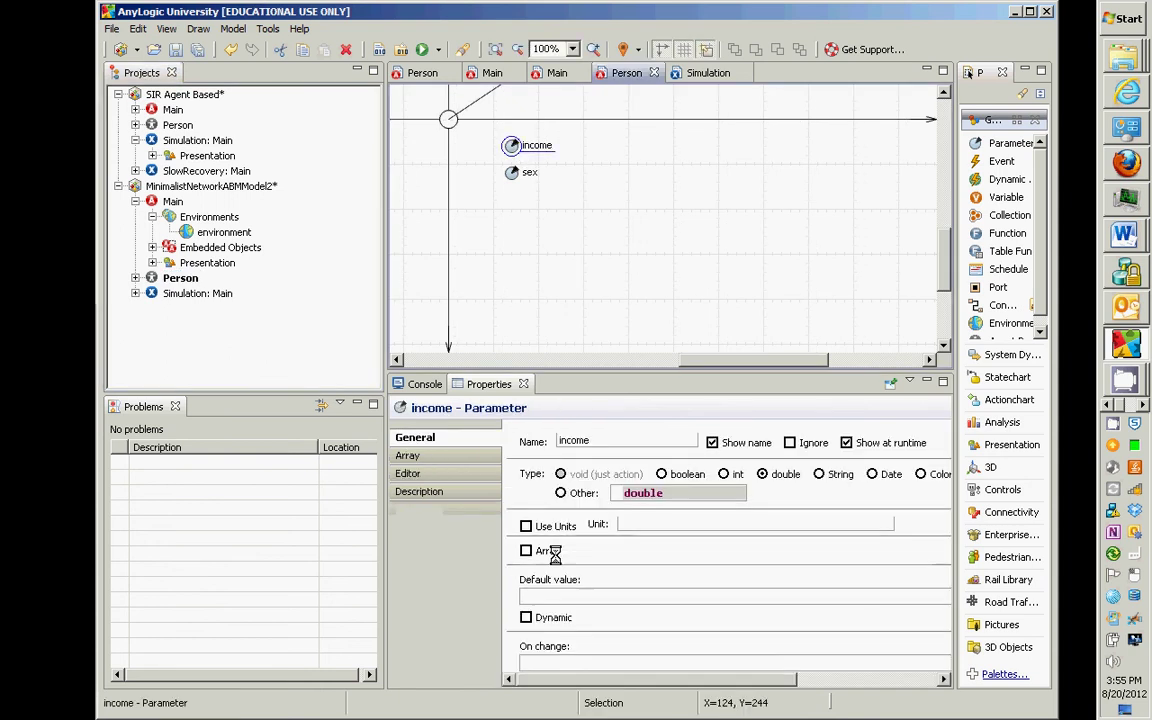
left_click(591, 598)
type("uniform(15000,50000)")
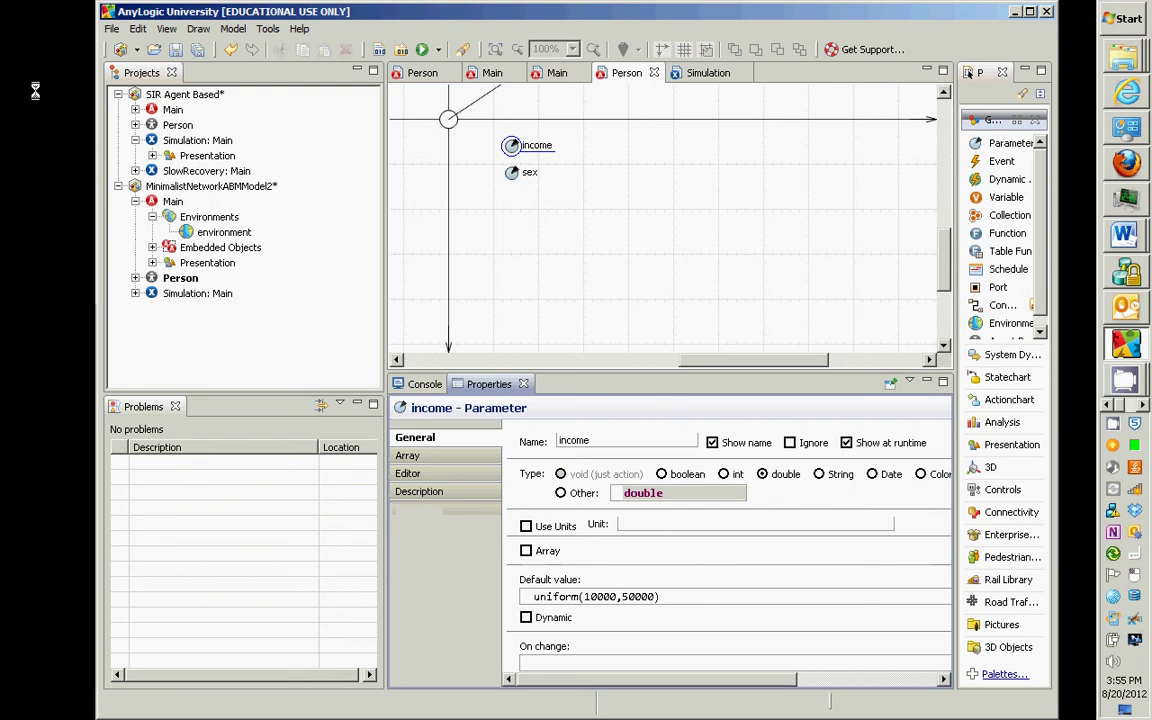
On Main, replace the population's income expression with the value 10000
double_click(170, 202)
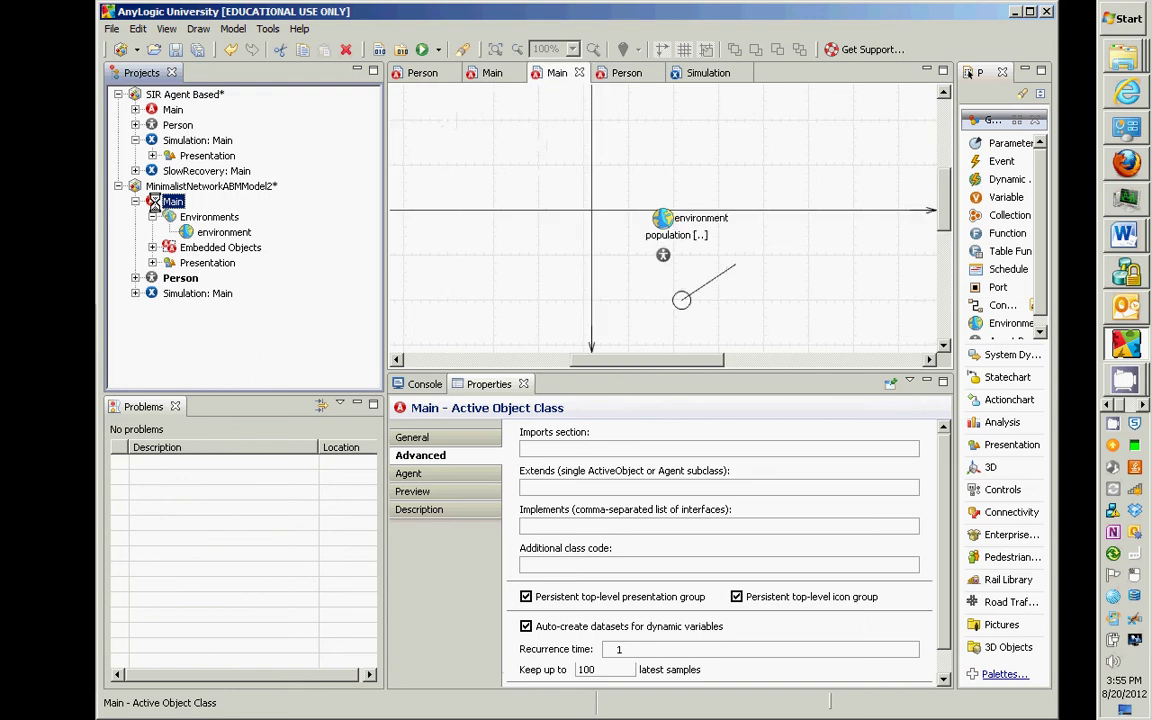
left_click(662, 256)
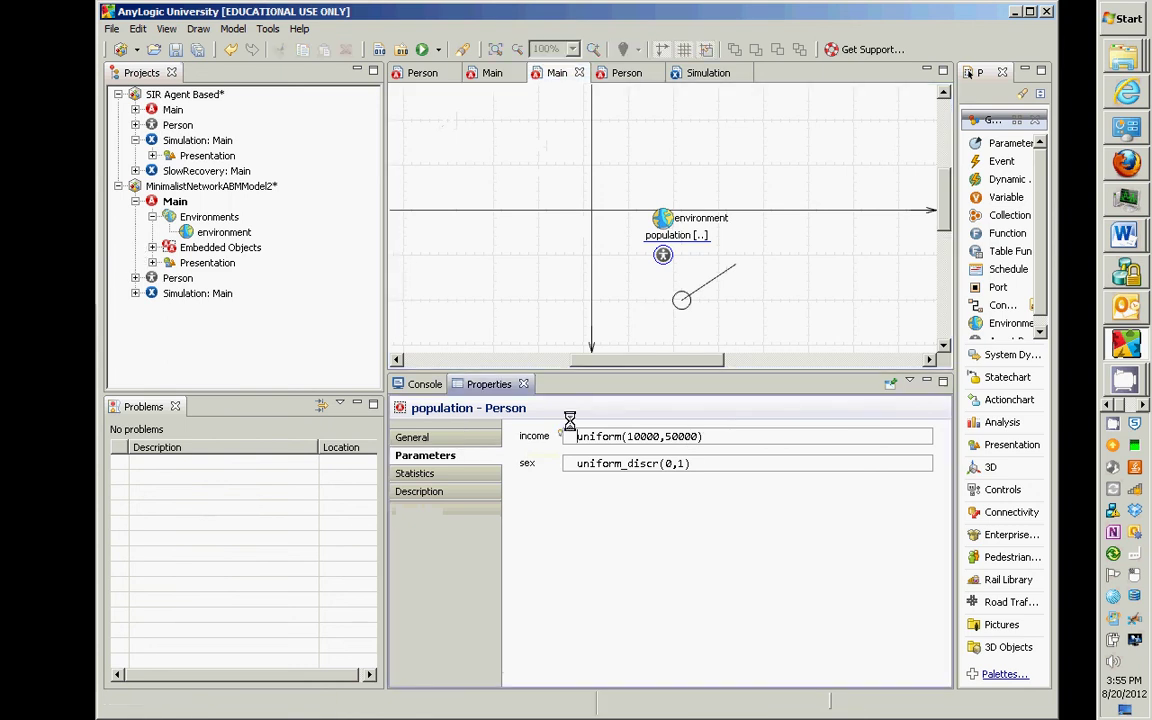
left_click_drag(568, 430, 715, 432)
key("ctrl+c")
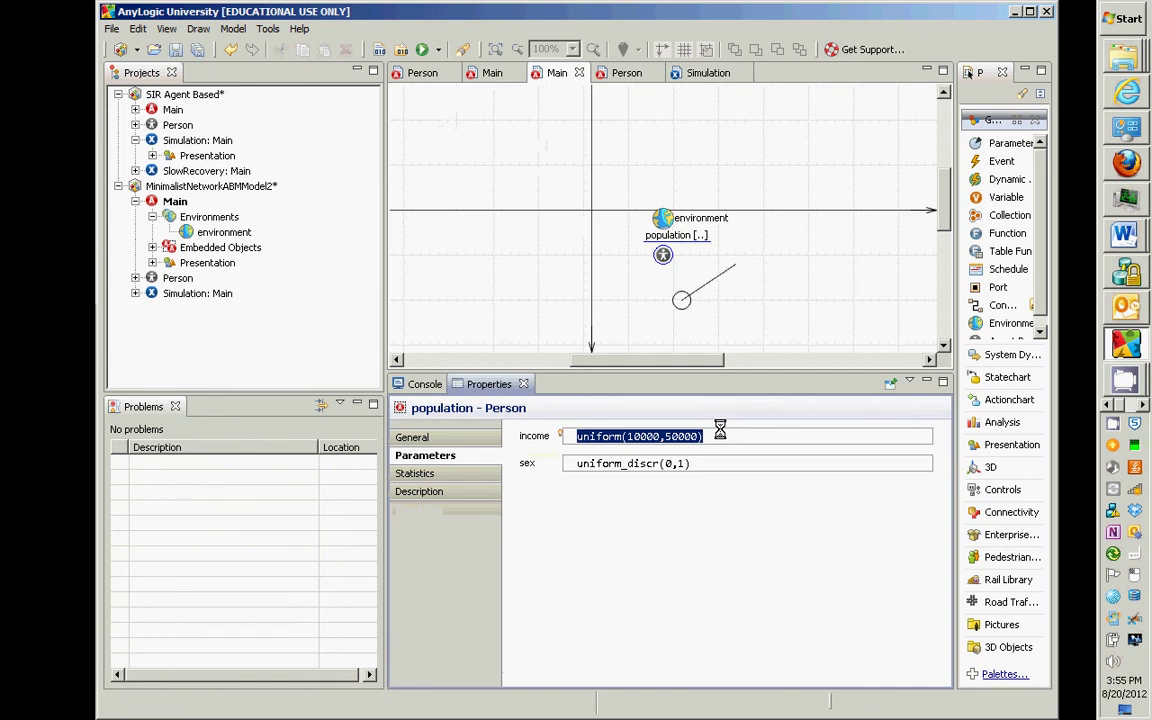
type("10000")
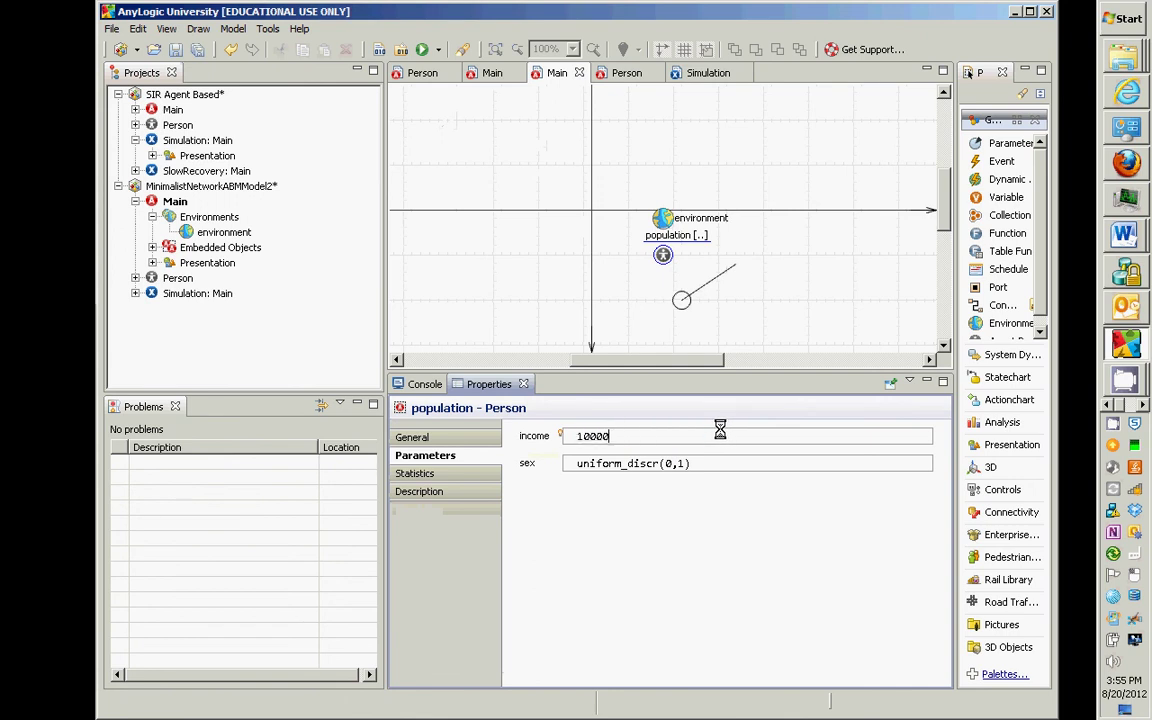
key("ctrl+a")
Paste uniform(10000,50000) back as income and clear the Person income parameter's default value
key("ctrl+v")
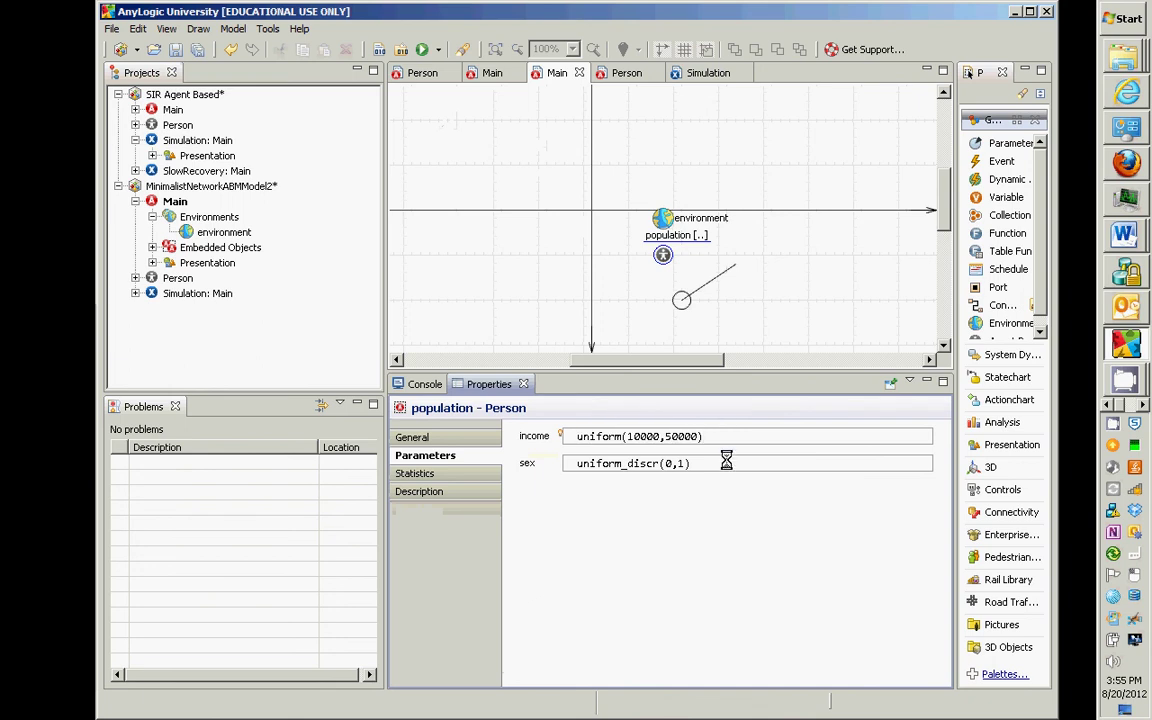
key("ctrl+a")
key("ctrl+c")
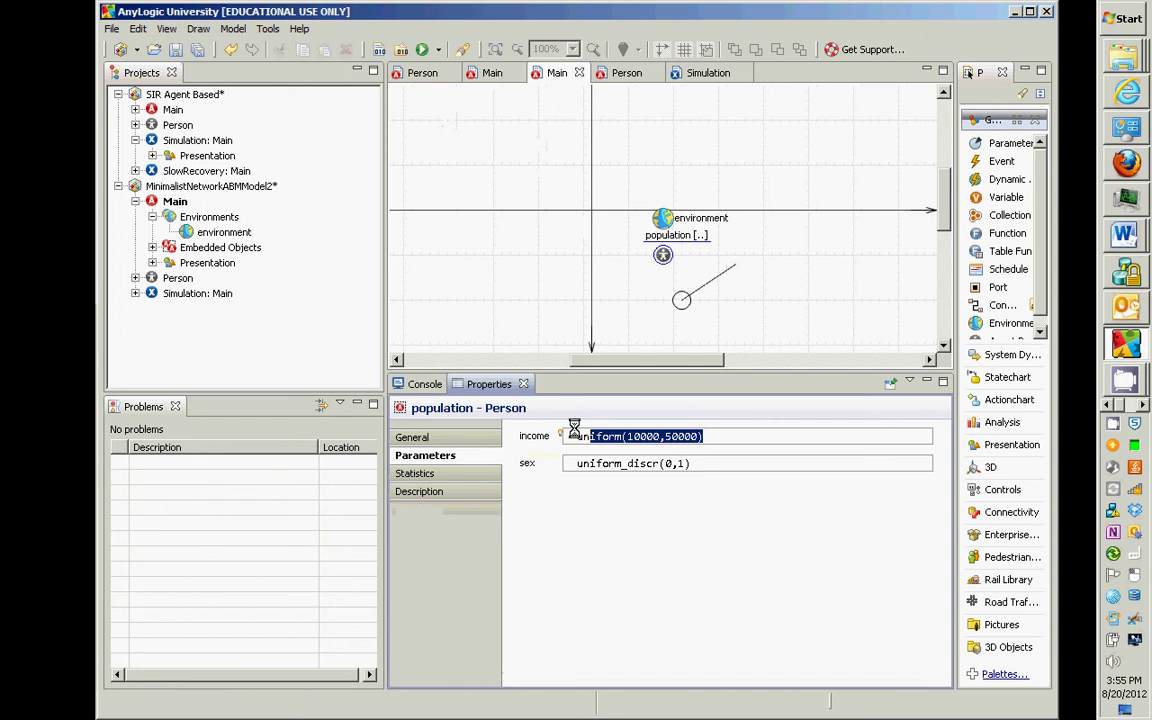
double_click(169, 279)
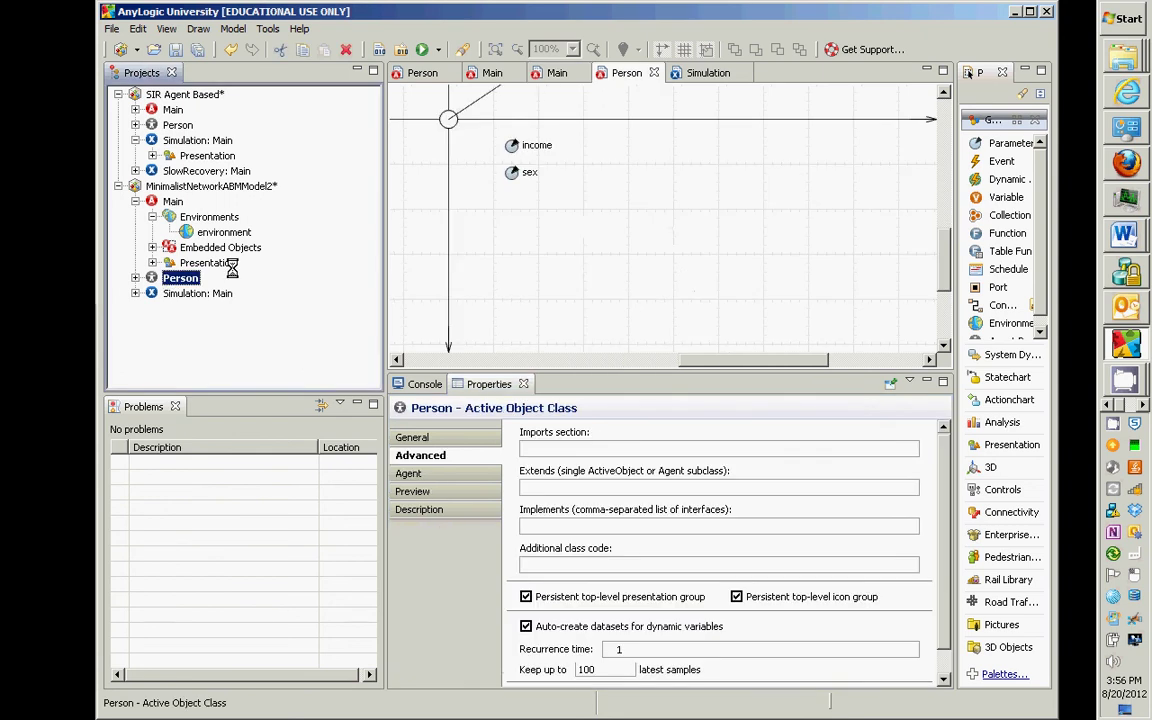
left_click(511, 146)
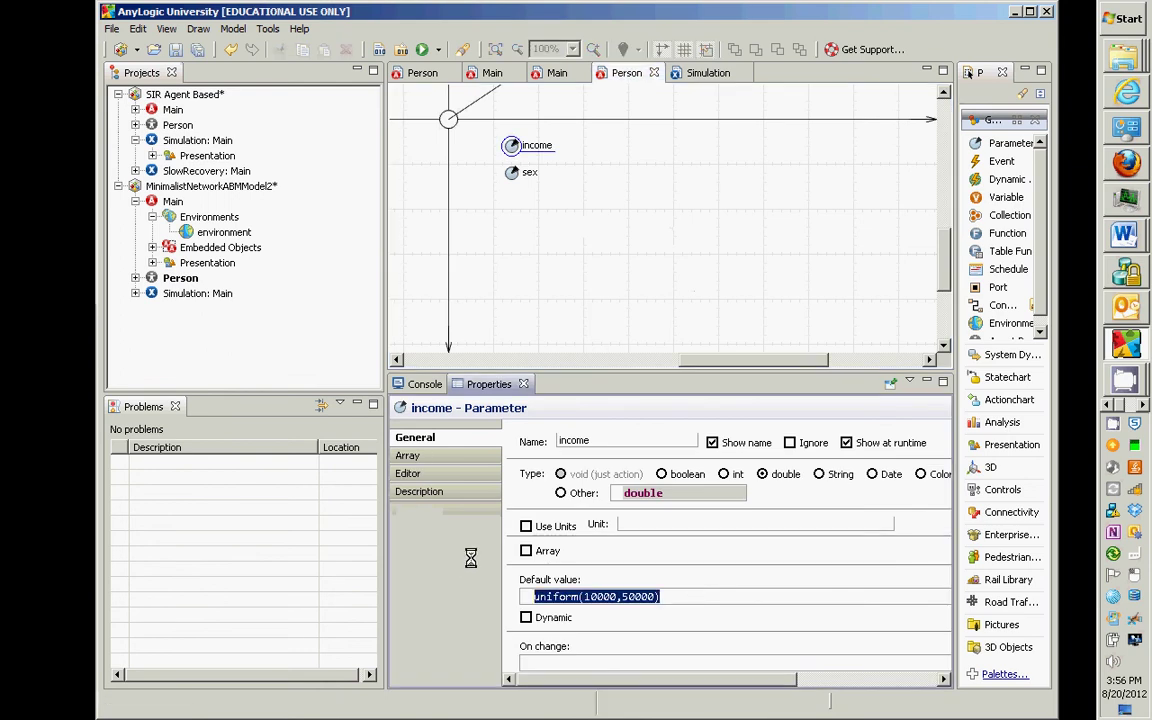
key("BackSpace")
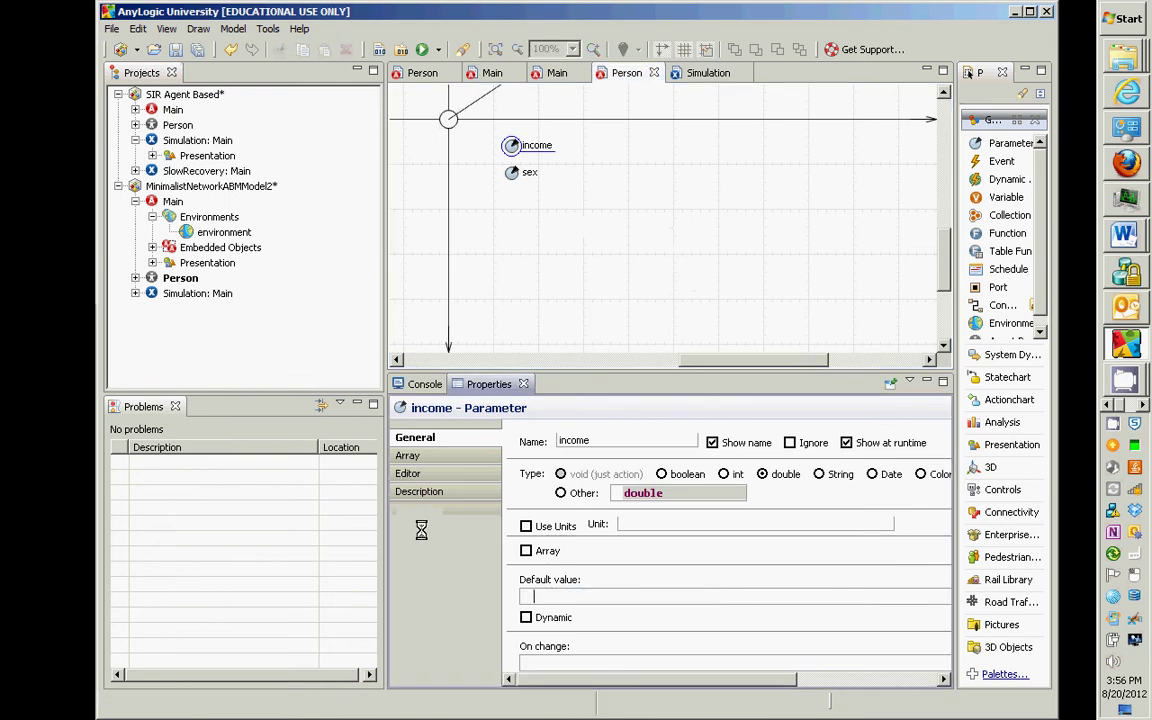
Reopen Main, then Person, and reselect the income parameter to review its settings
double_click(172, 201)
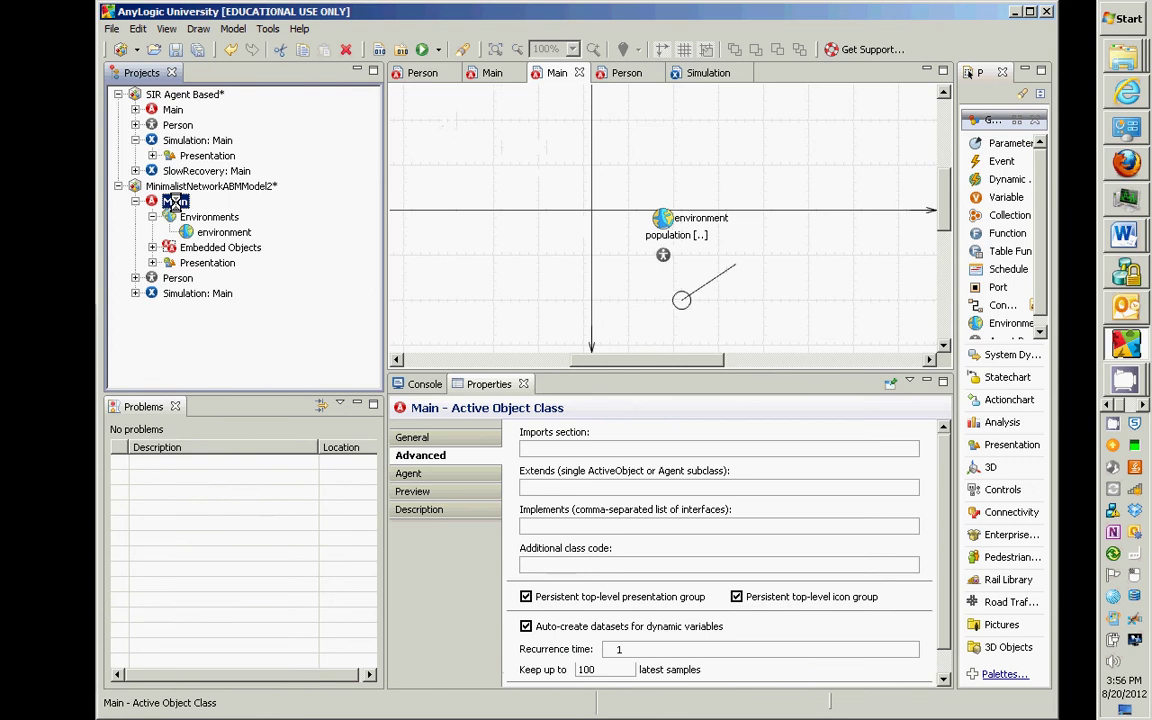
double_click(160, 277)
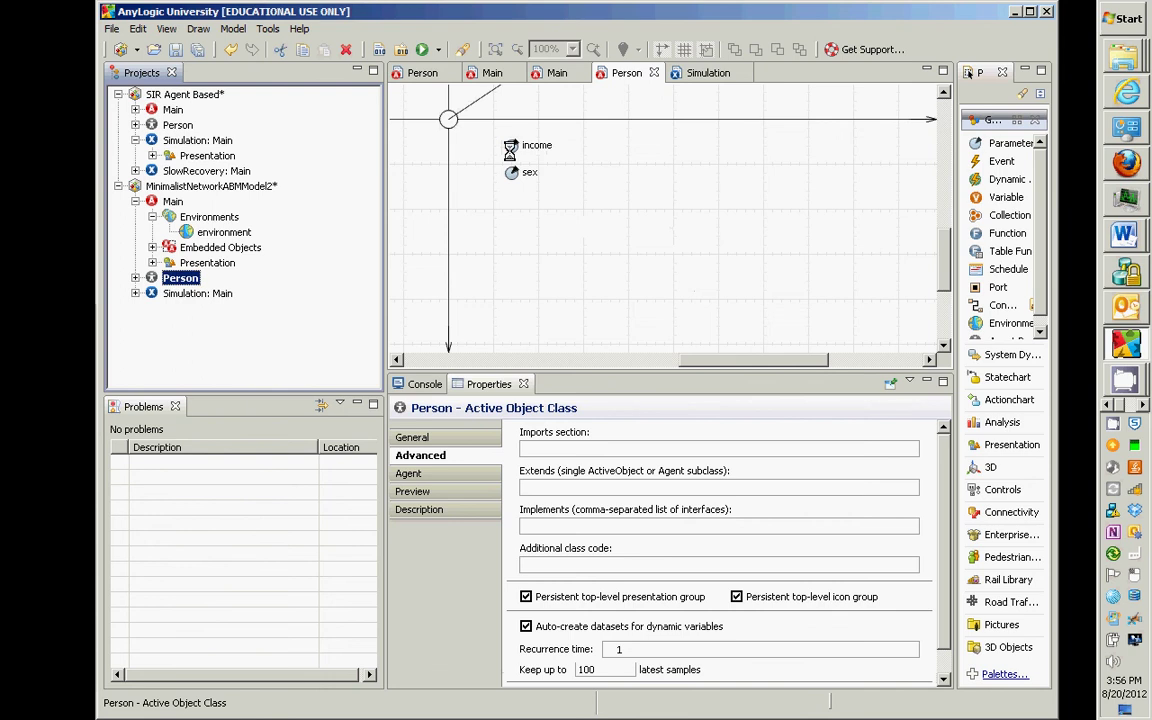
left_click(510, 148)
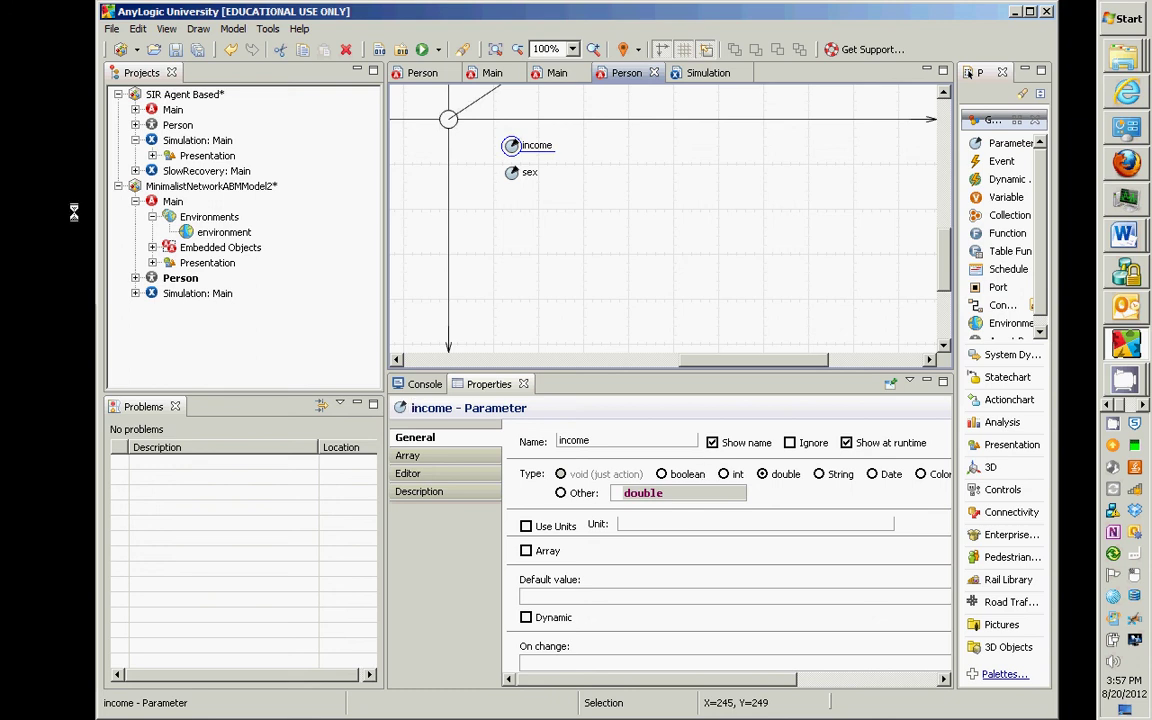
Paste uniform(10000,50000) into the Main population's income value
left_click(180, 278)
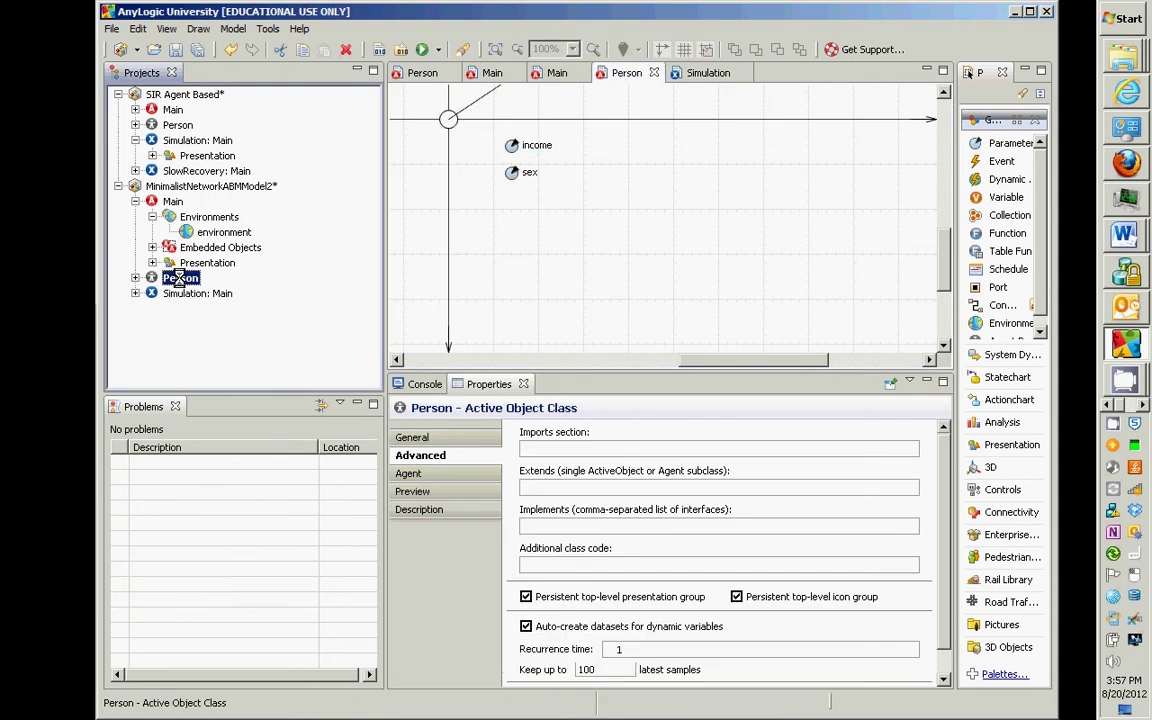
double_click(175, 201)
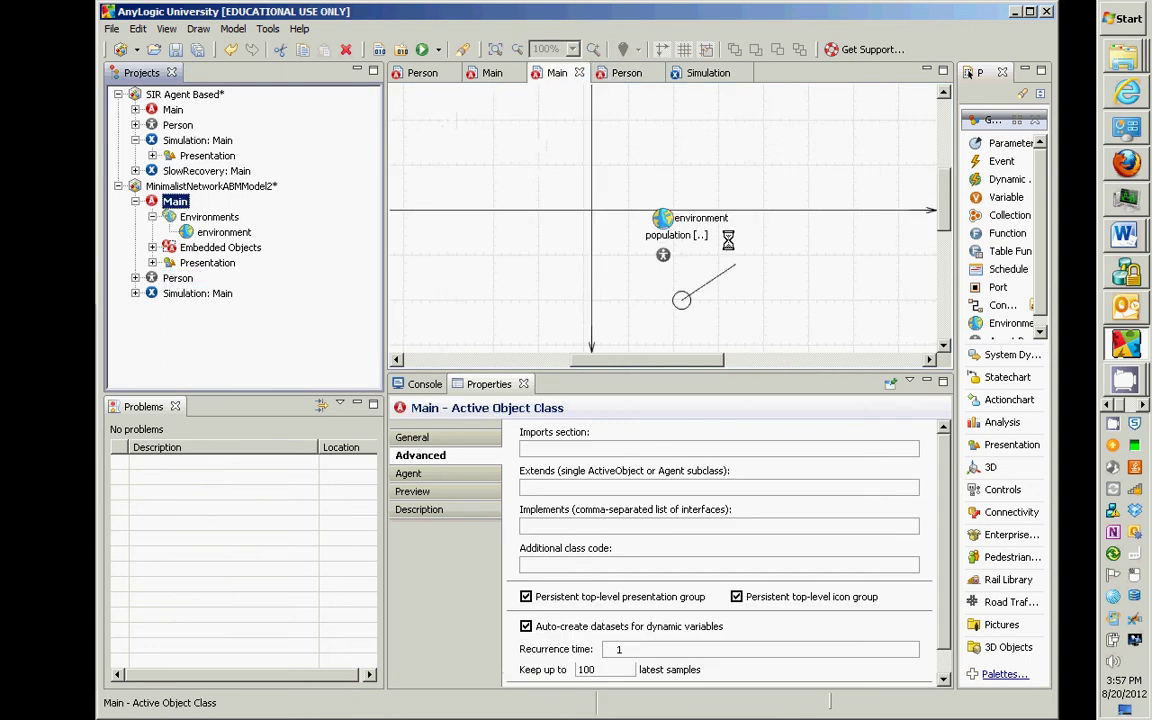
left_click(665, 256)
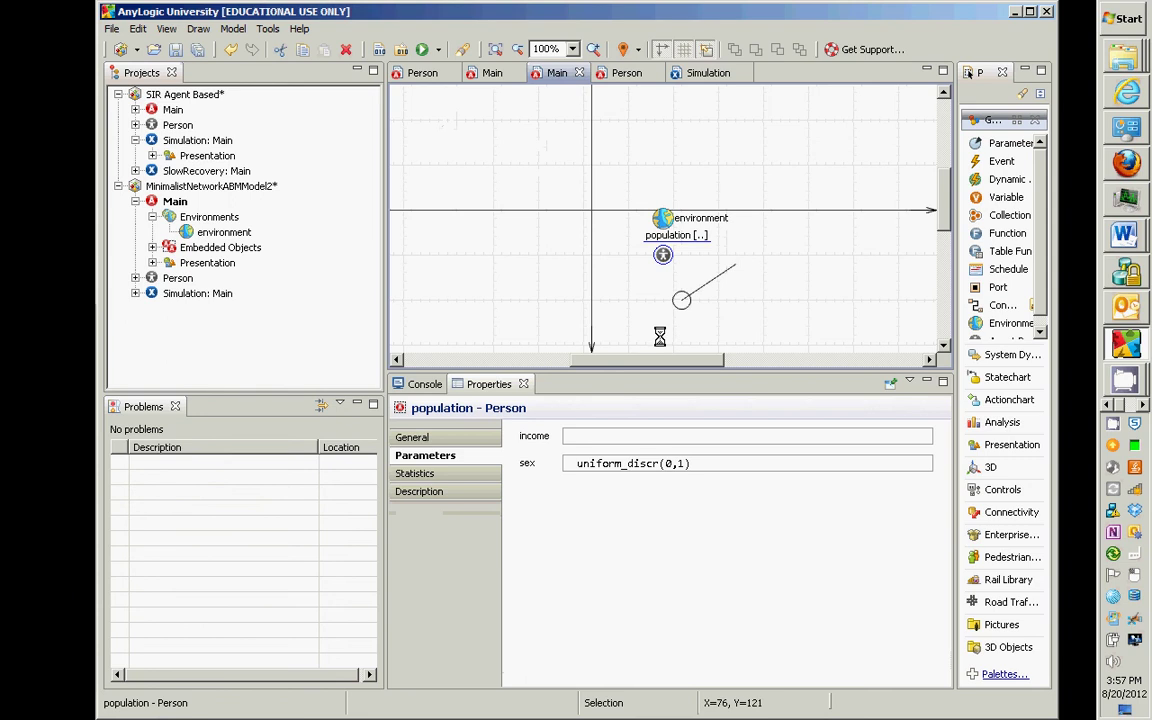
left_click(646, 435)
key("ctrl+v")
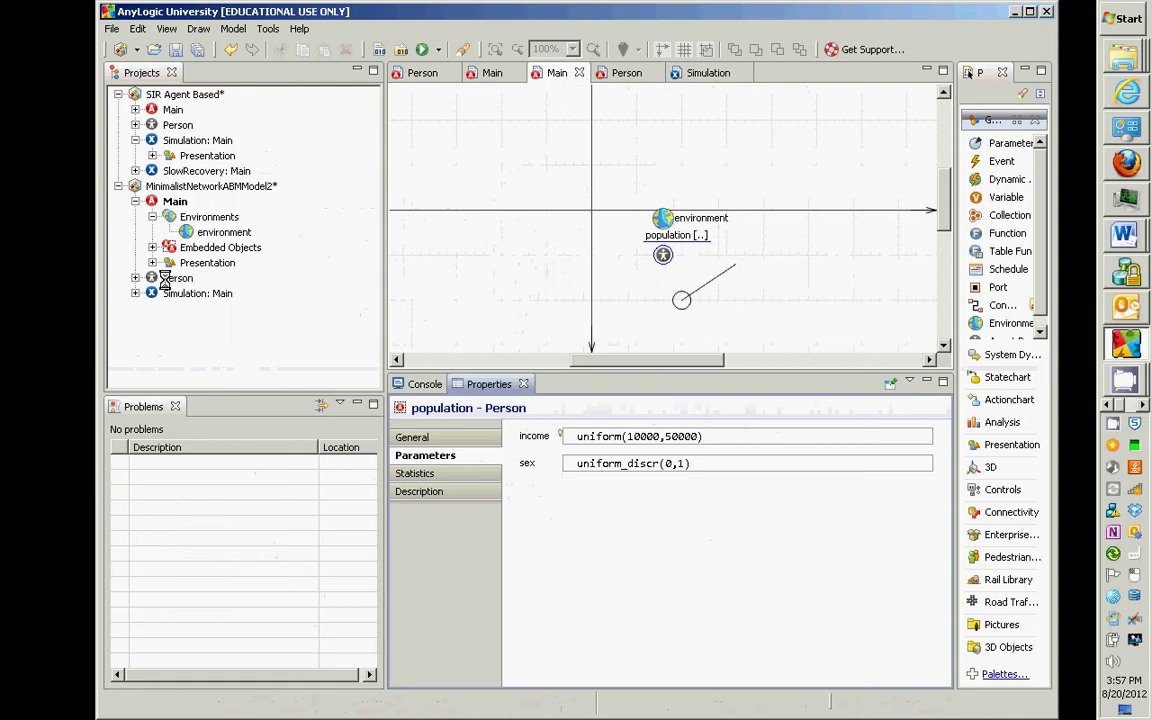
Review the Person agent's income and sex parameter settings
right_click(168, 292)
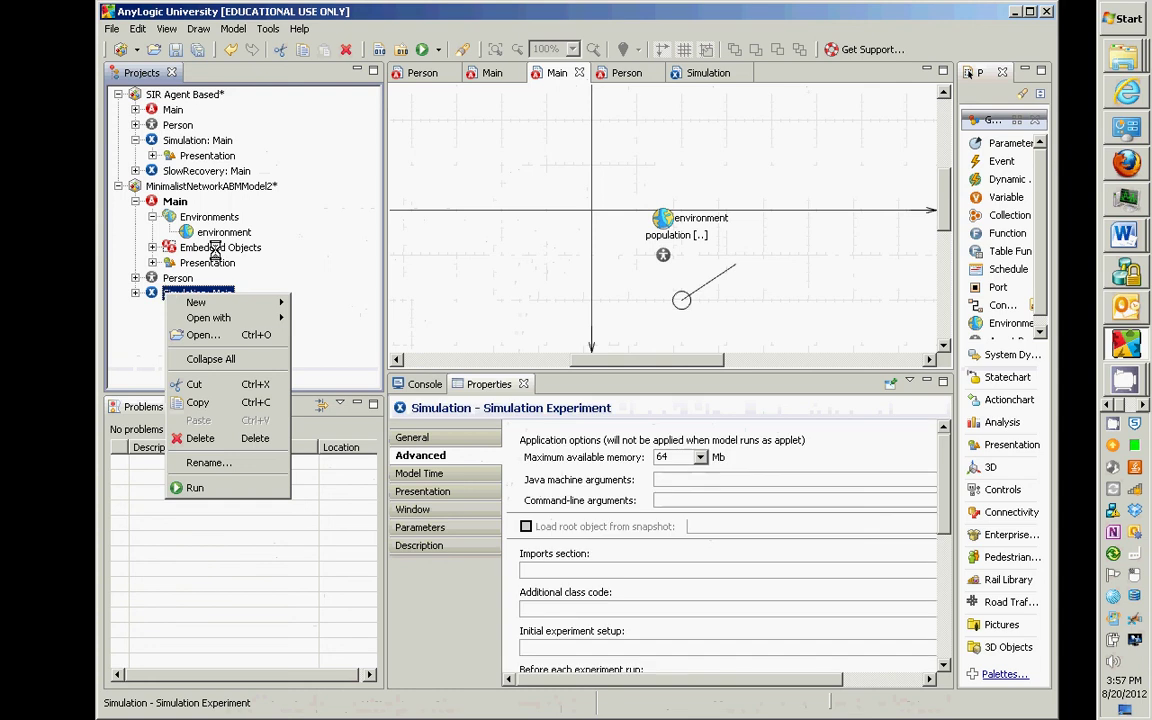
key("Escape")
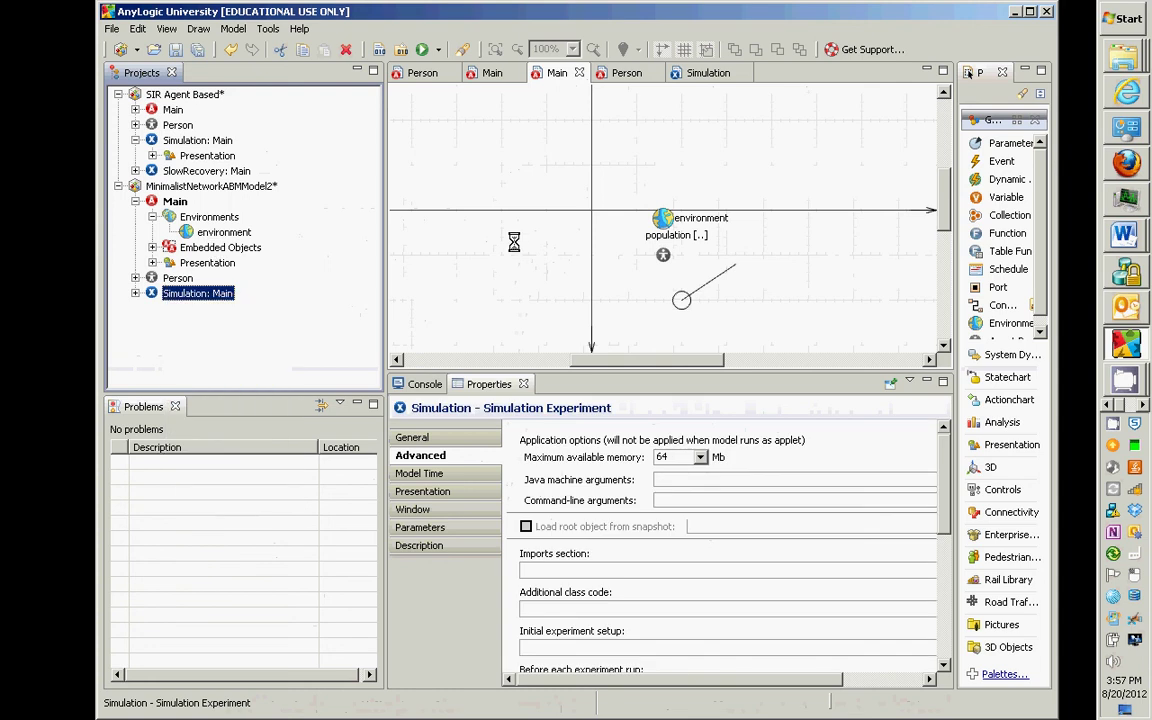
left_click(177, 278)
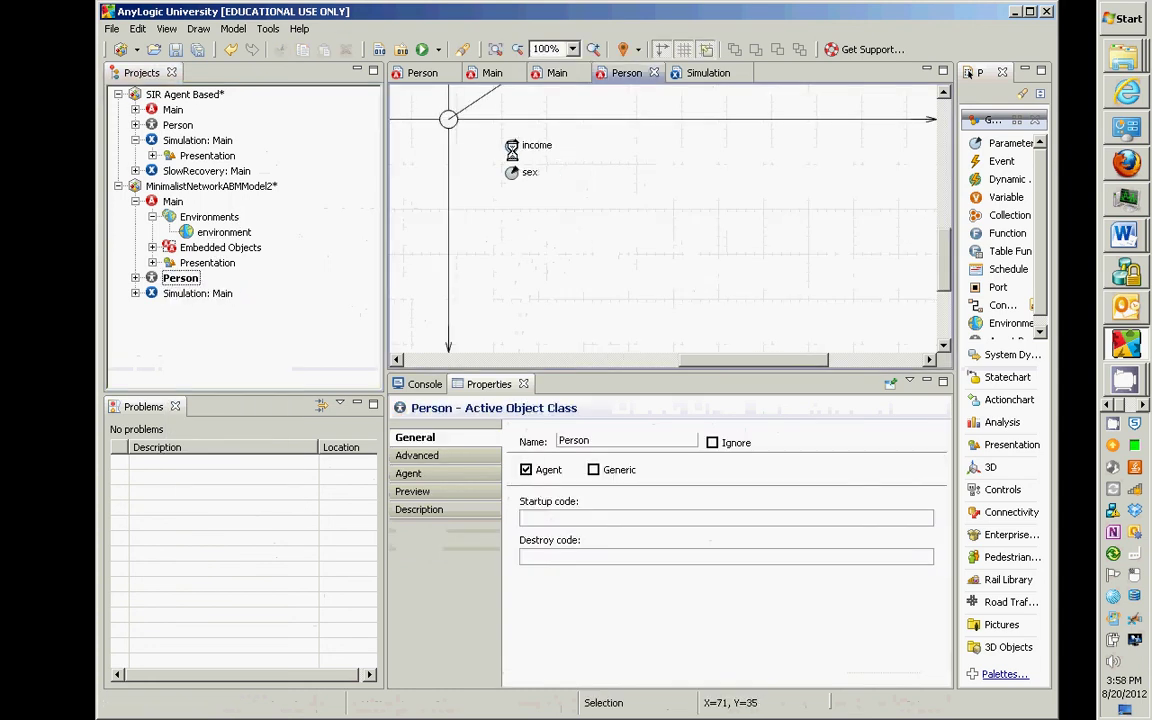
left_click(511, 146)
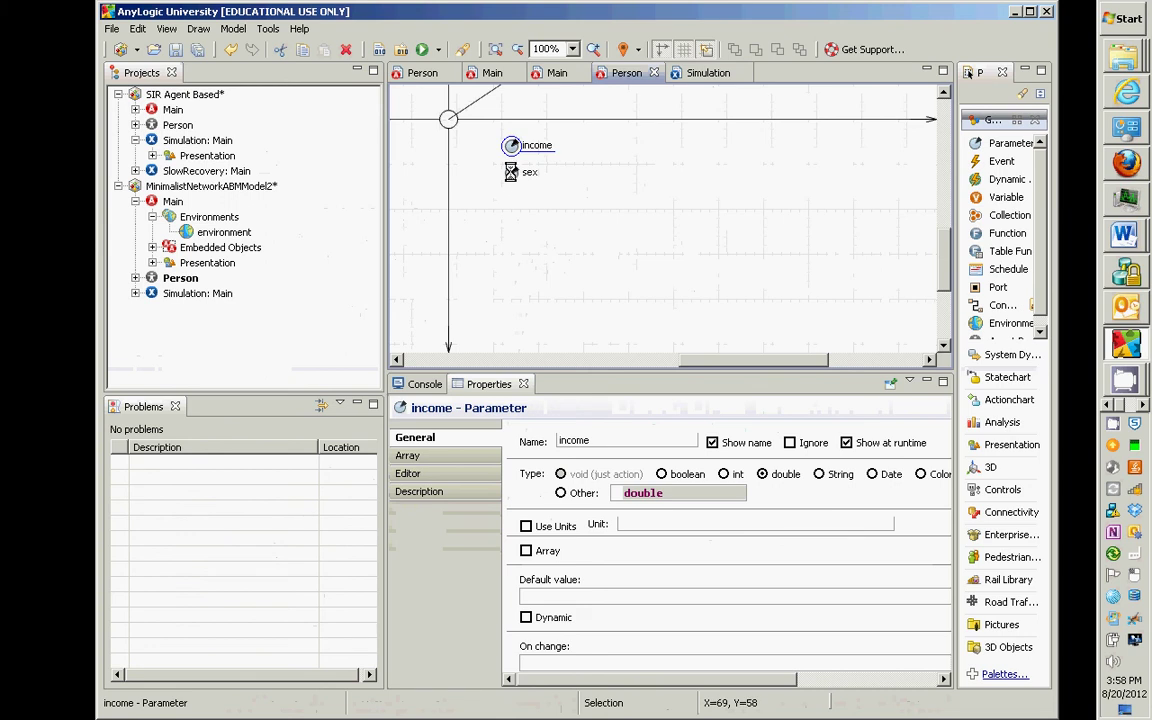
left_click(511, 172)
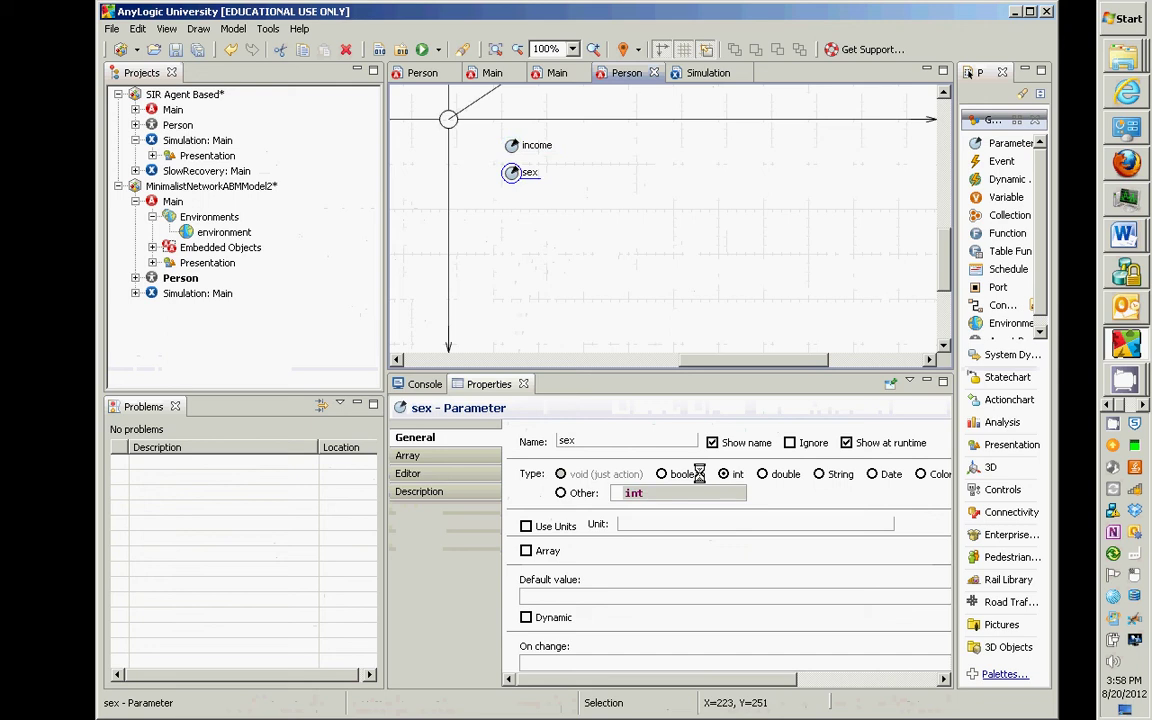
Check the population's income and sex initial values, then run Simulation: Main
double_click(153, 201)
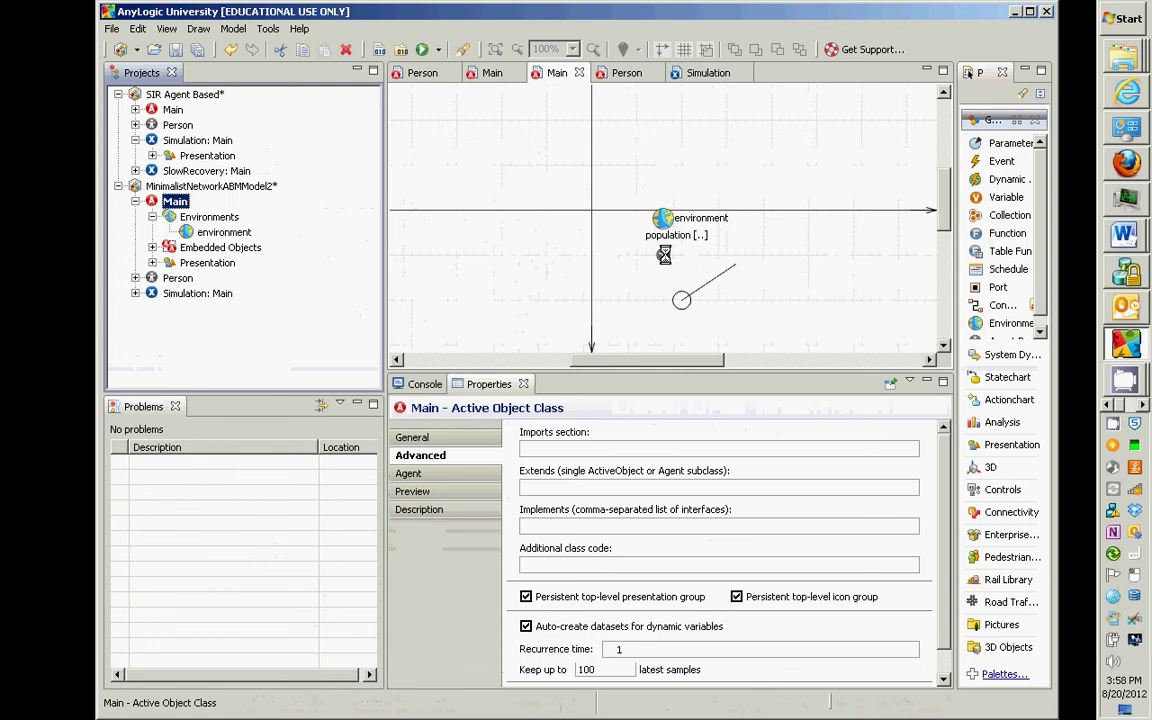
left_click(664, 255)
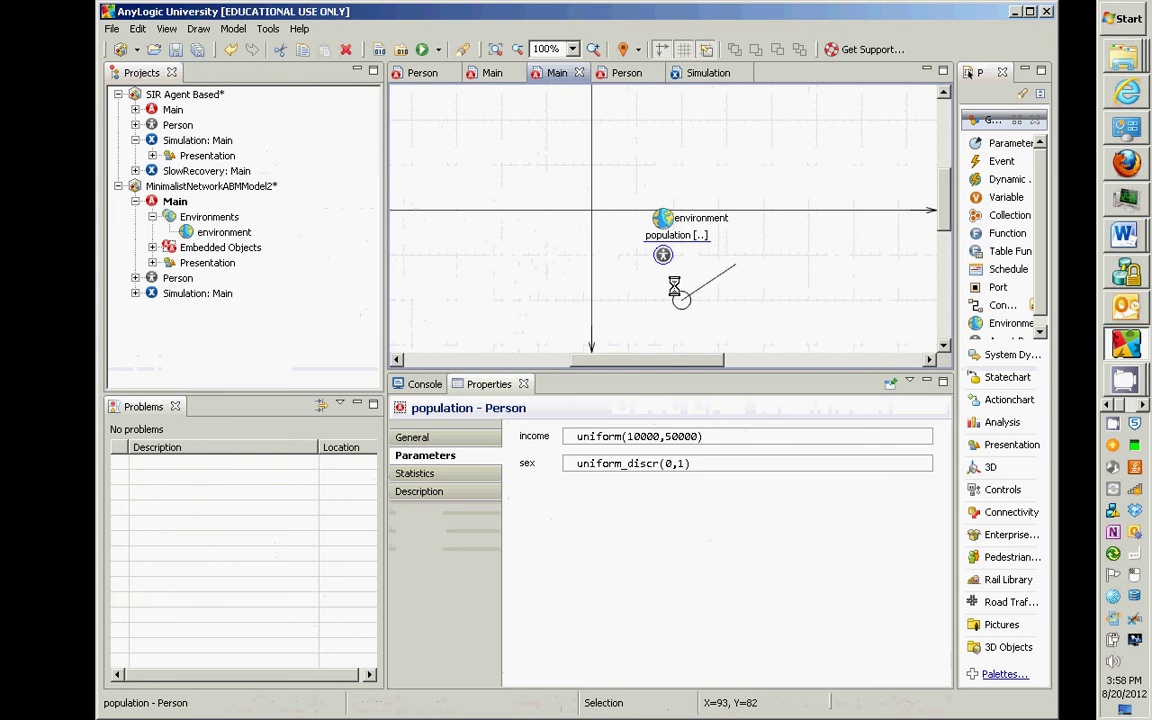
left_click(650, 438)
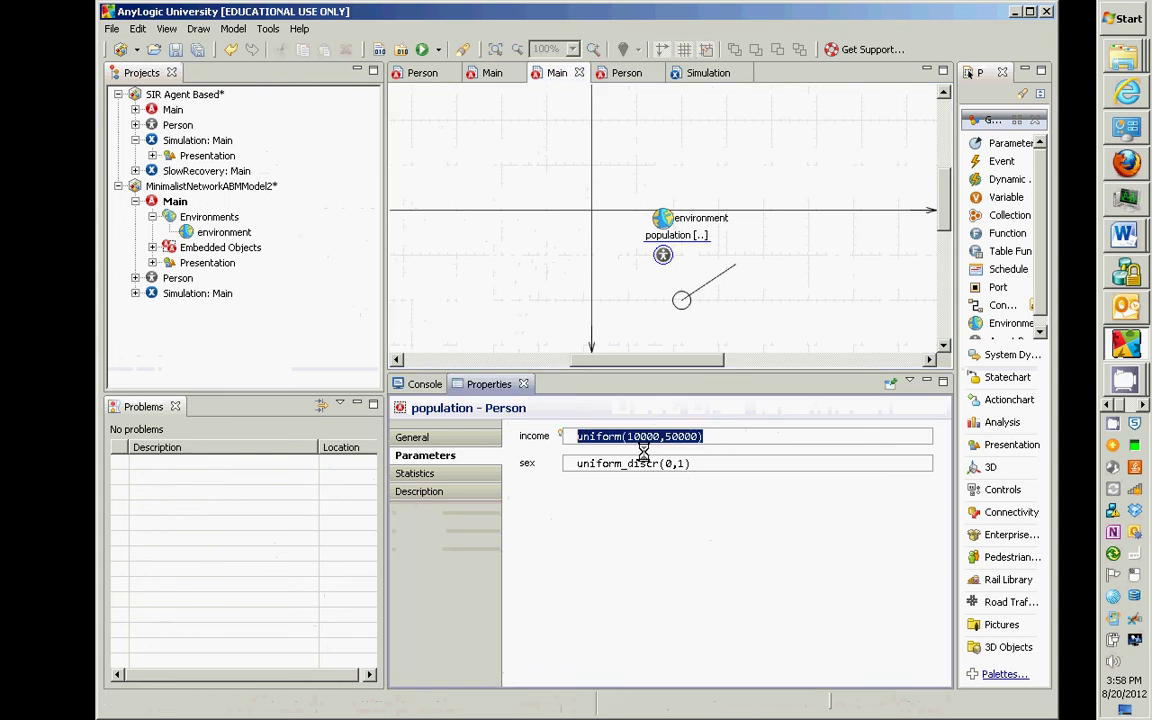
left_click(735, 465)
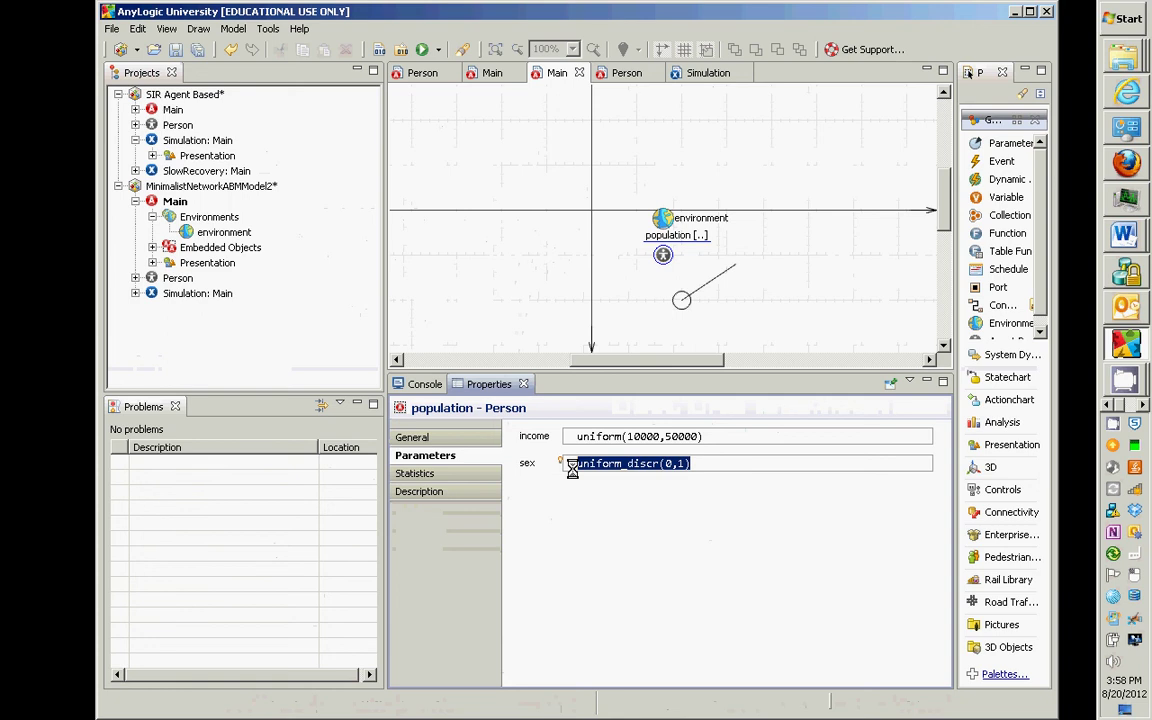
right_click(211, 290)
left_click(290, 482)
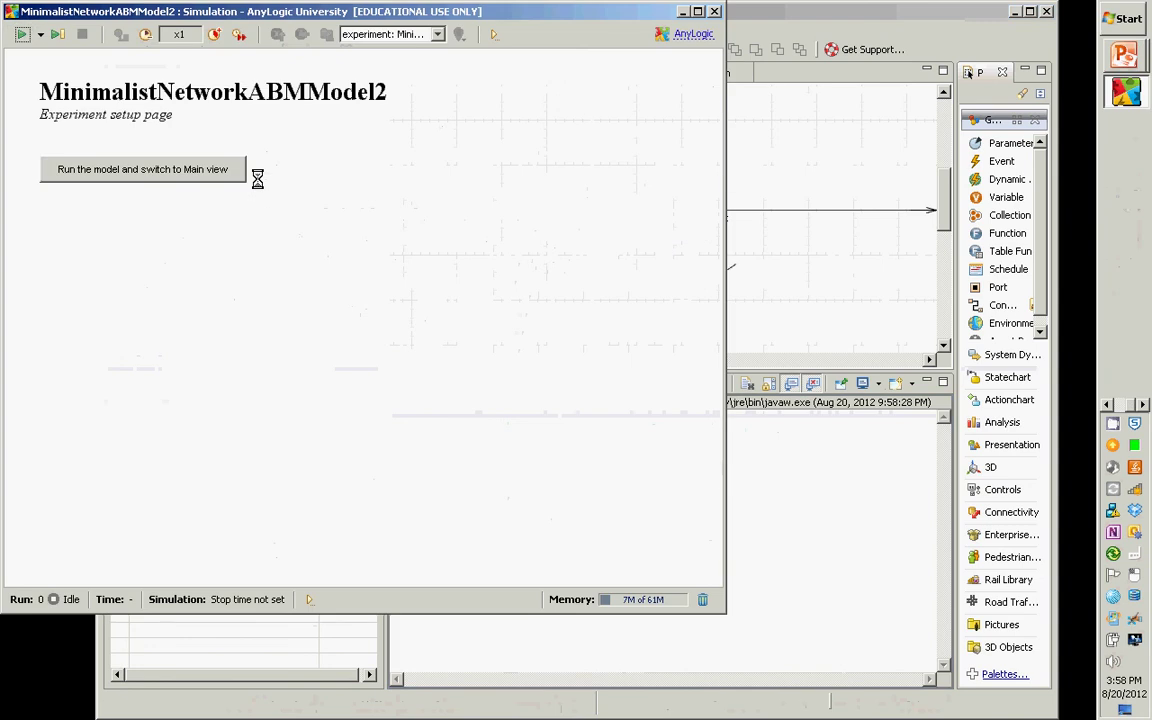
Start the model and switch the view from the network to agent population[0]
left_click(200, 168)
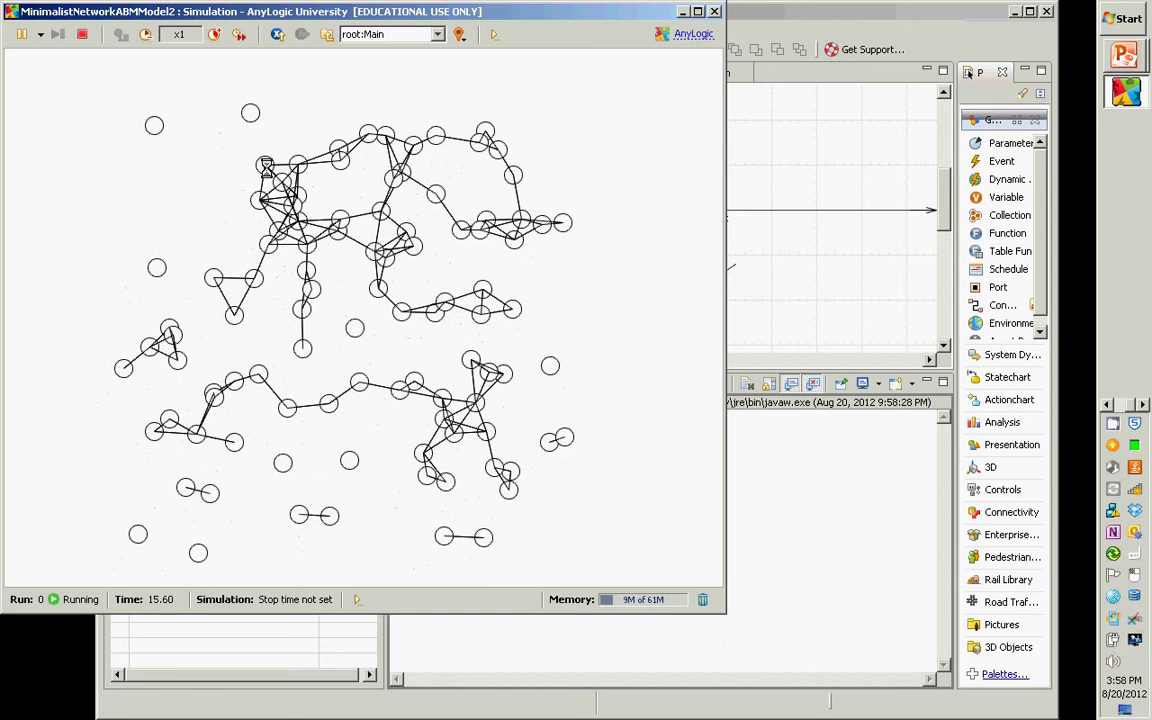
left_click(436, 36)
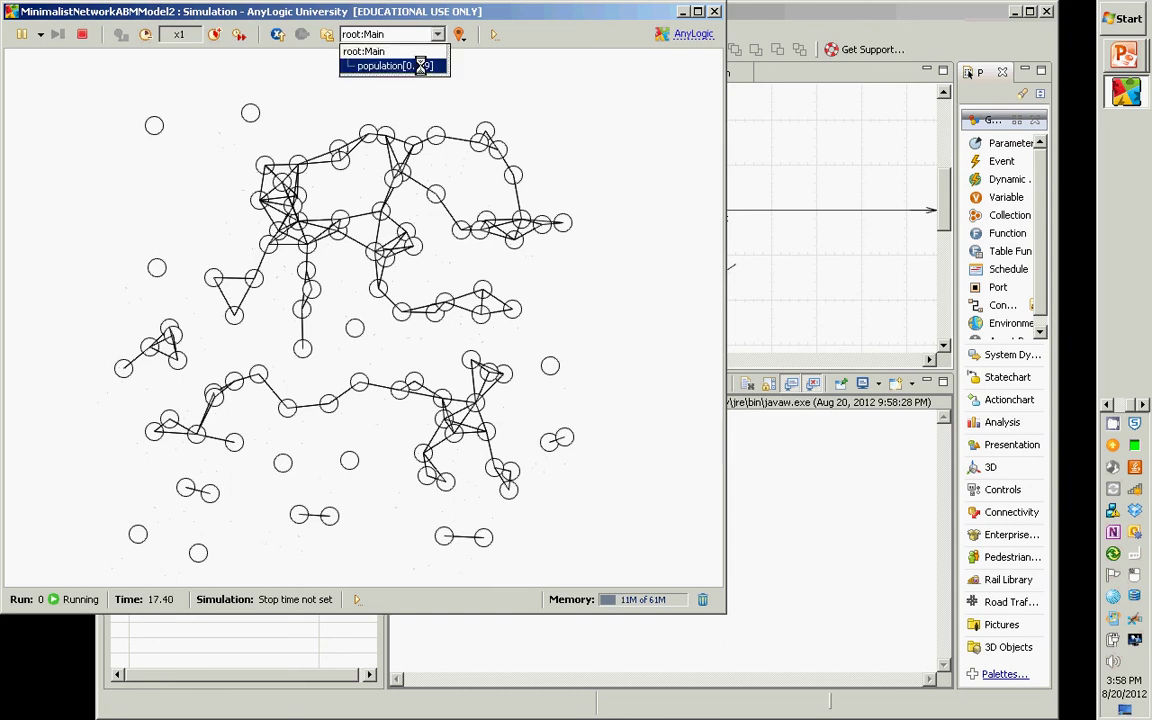
left_click(420, 65)
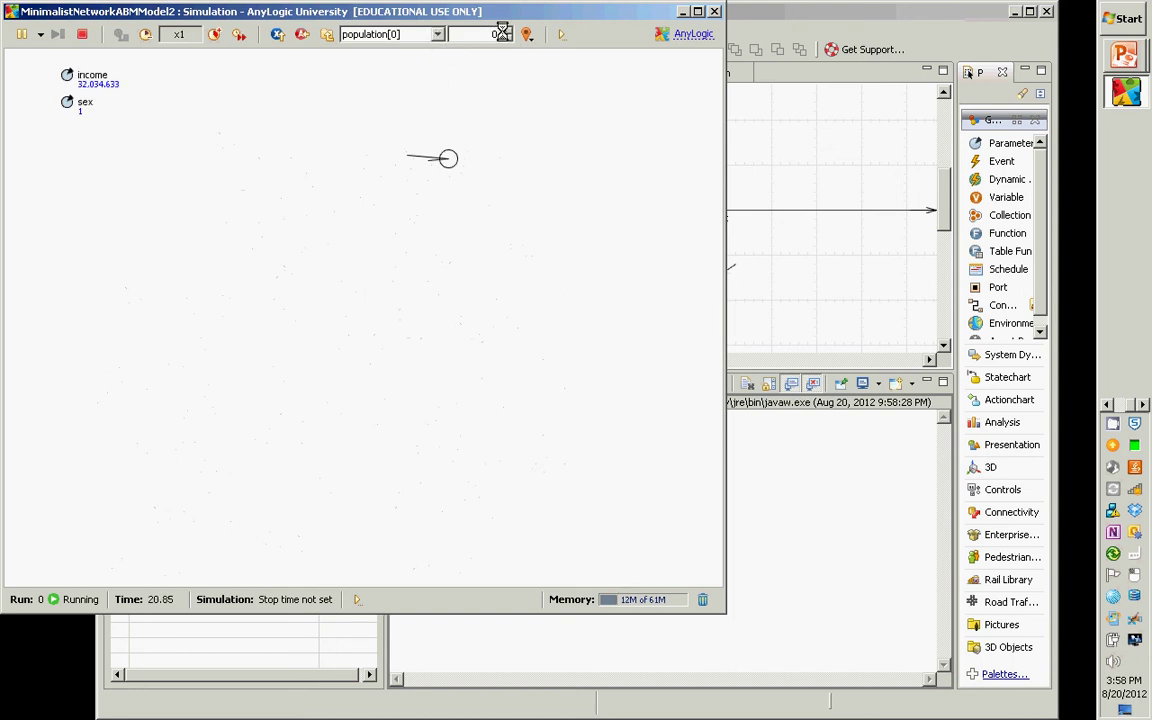
left_click(395, 34)
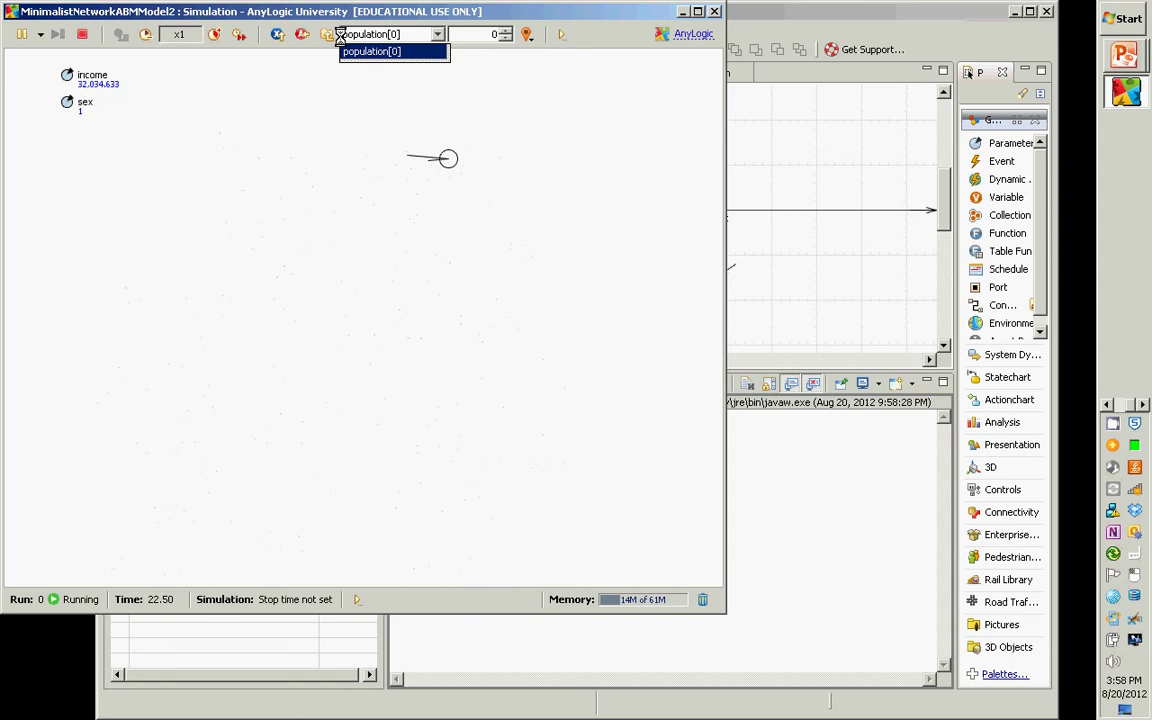
left_click(372, 51)
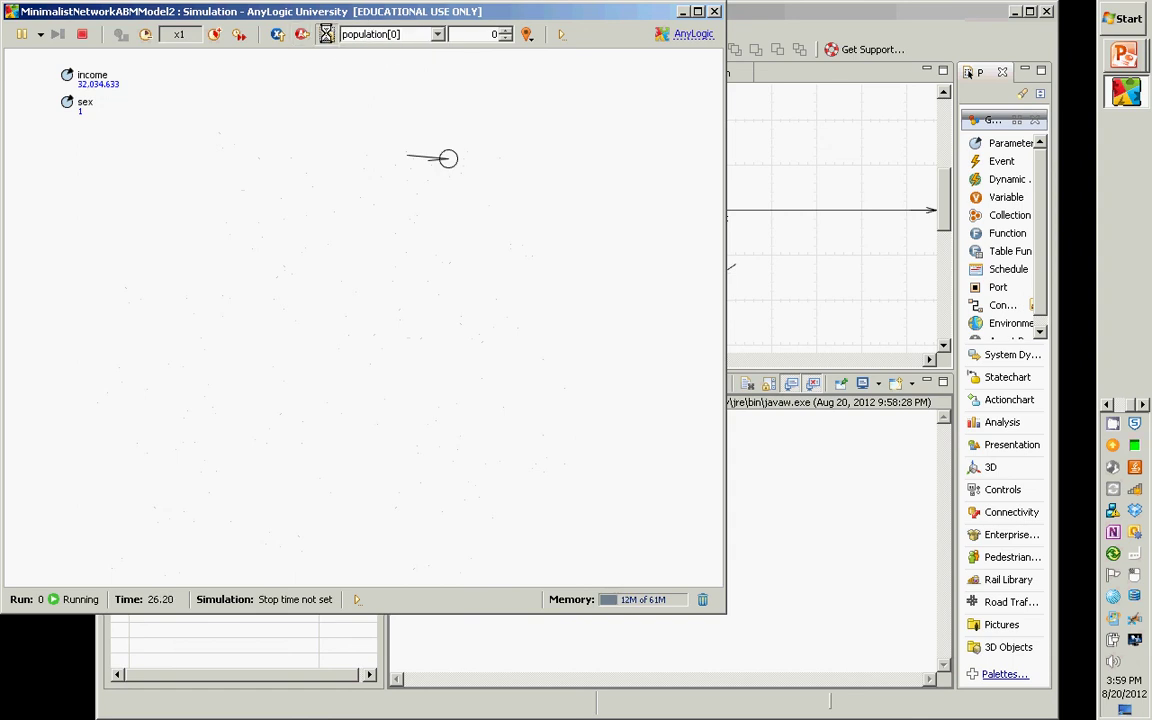
left_click(326, 34)
left_click(409, 38)
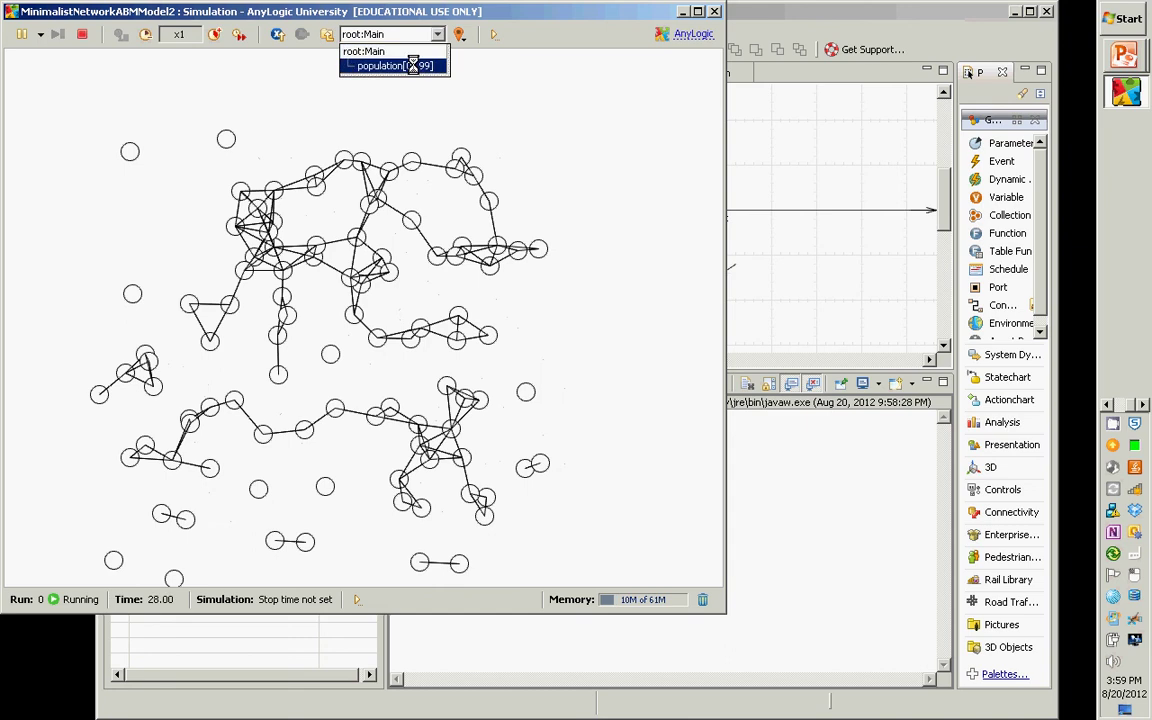
left_click(440, 60)
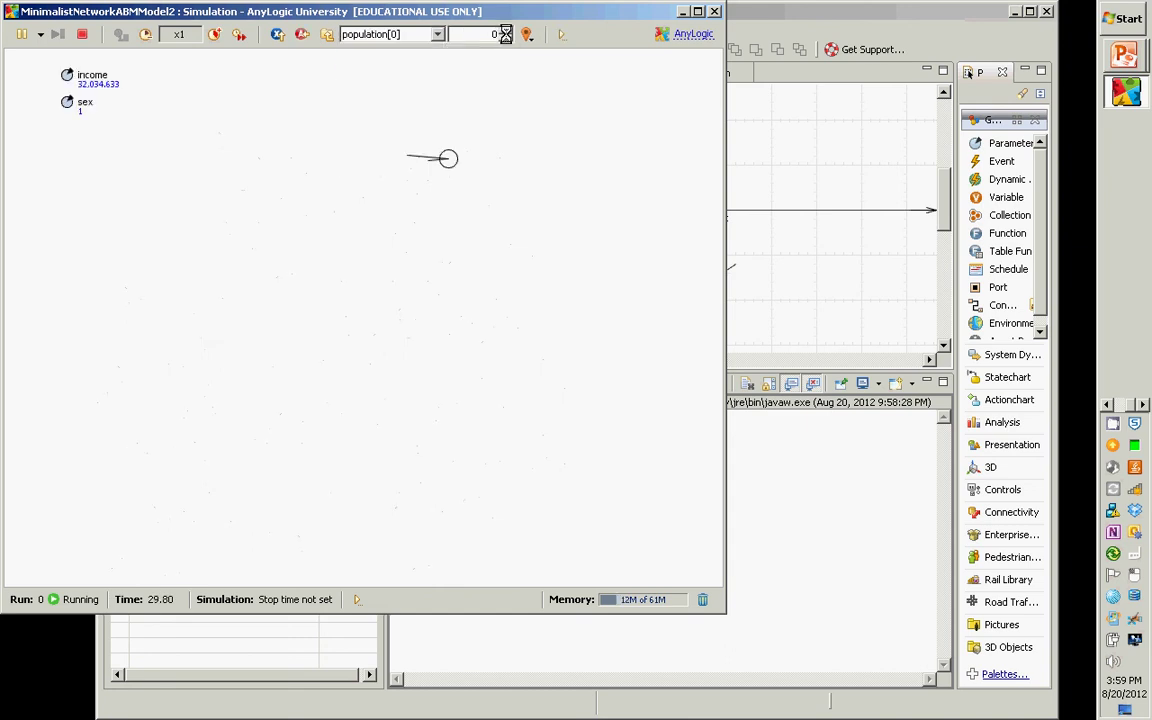
Step through the agents from population[1] to population[9]
left_click(505, 31)
left_click(505, 31)
left_click(504, 31)
left_click(503, 32)
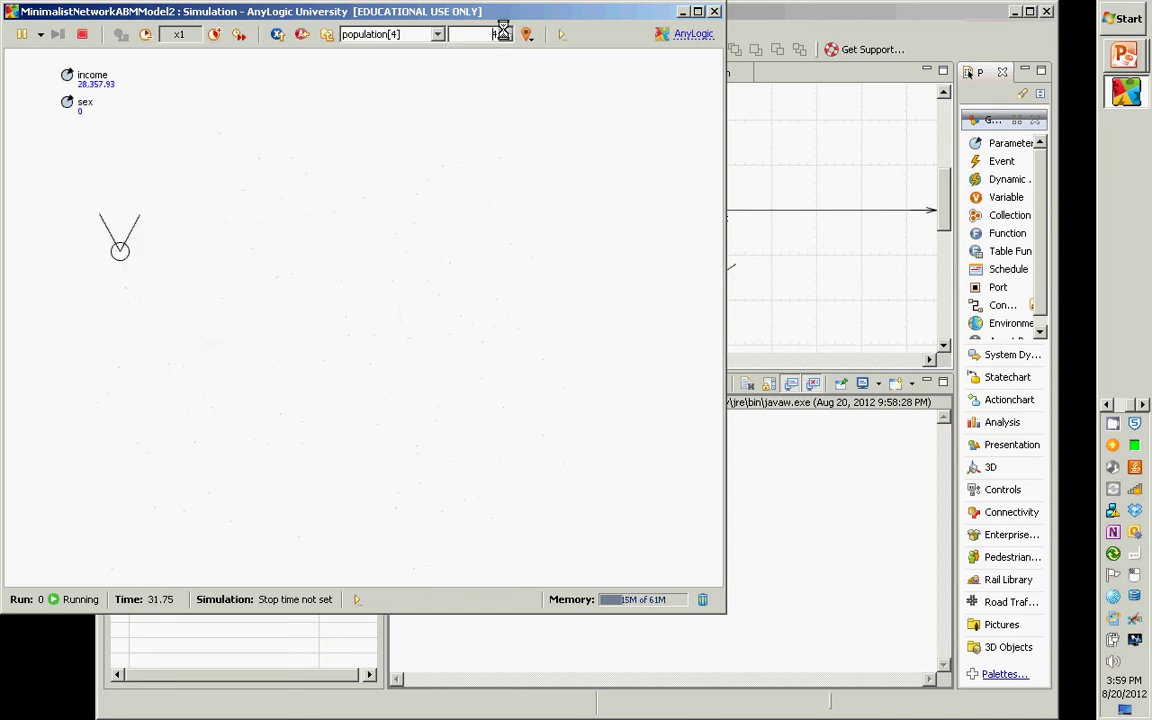
left_click(503, 31)
left_click(503, 31)
left_click(503, 31)
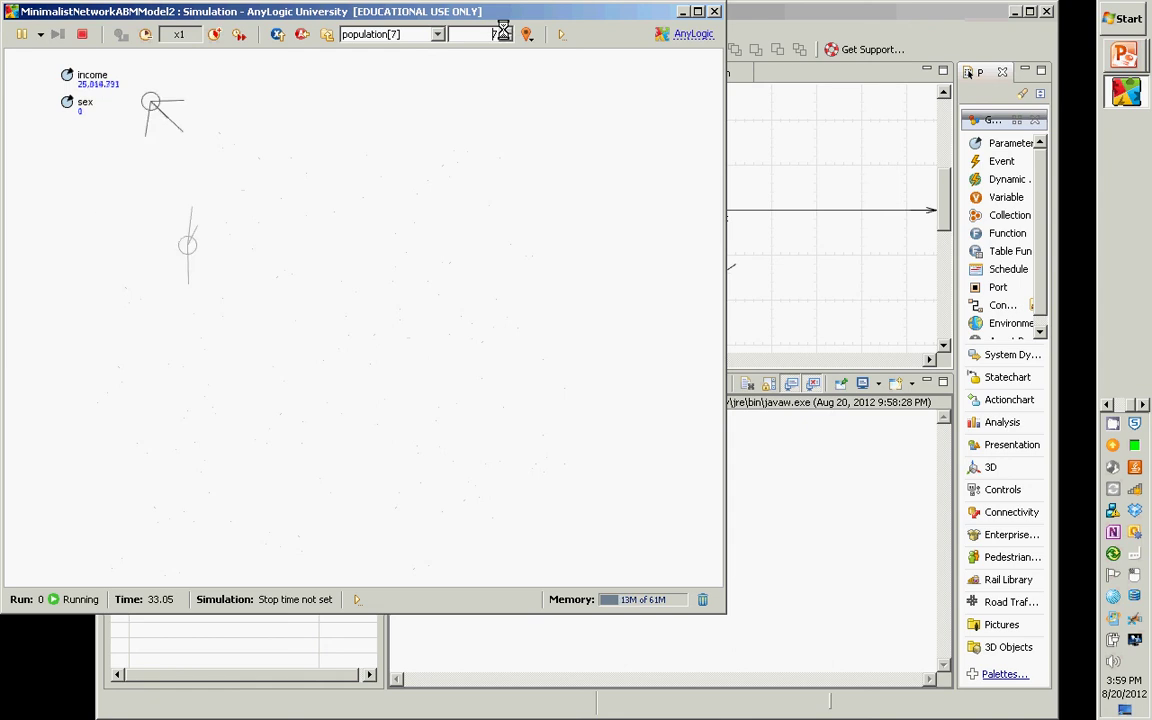
left_click(502, 32)
left_click(502, 32)
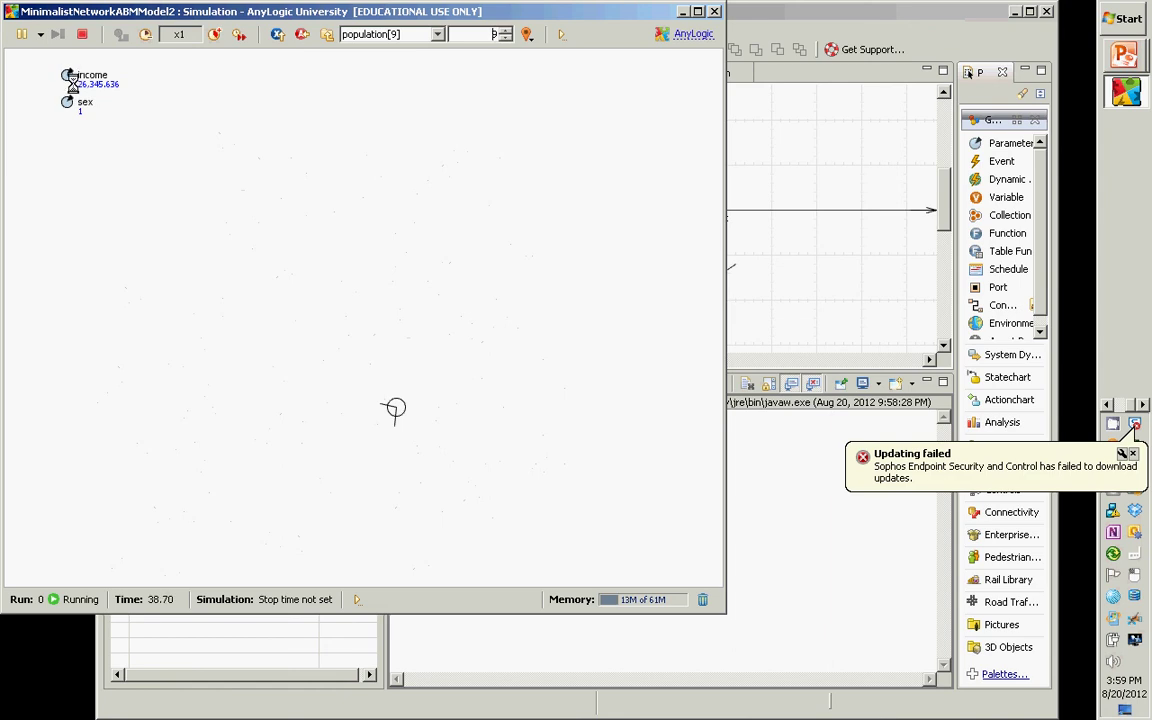
Return to the whole network view and close the simulation window
left_click_drag(149, 6, 219, 29)
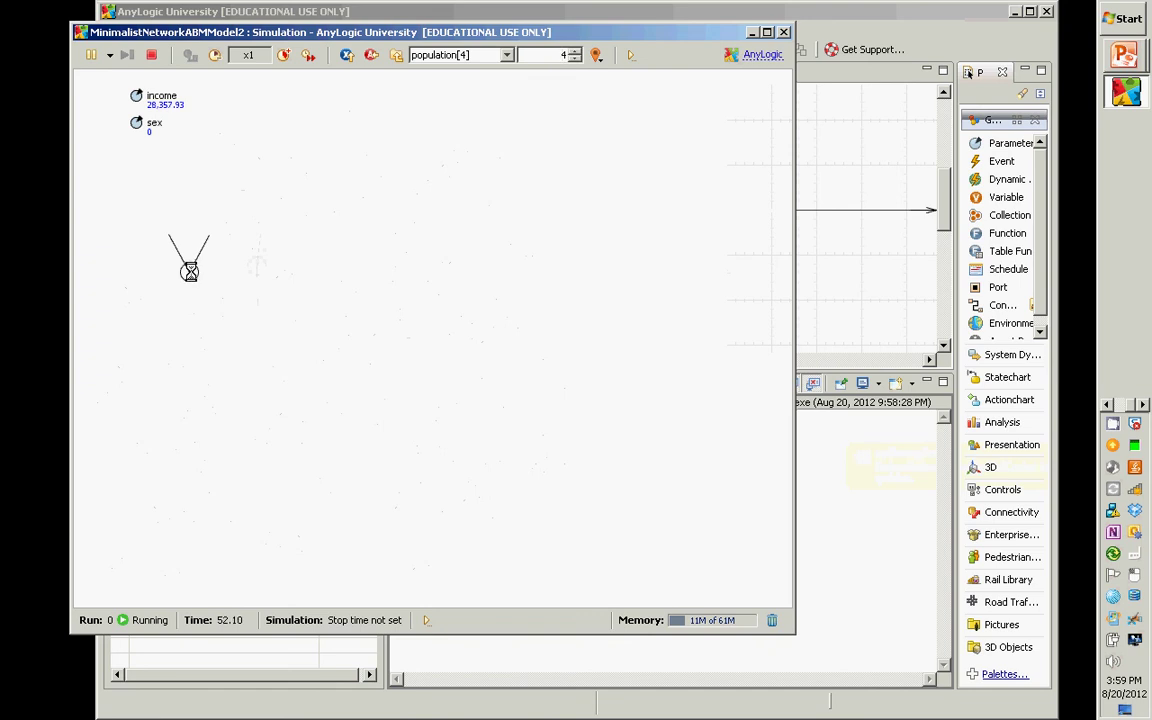
left_click(392, 56)
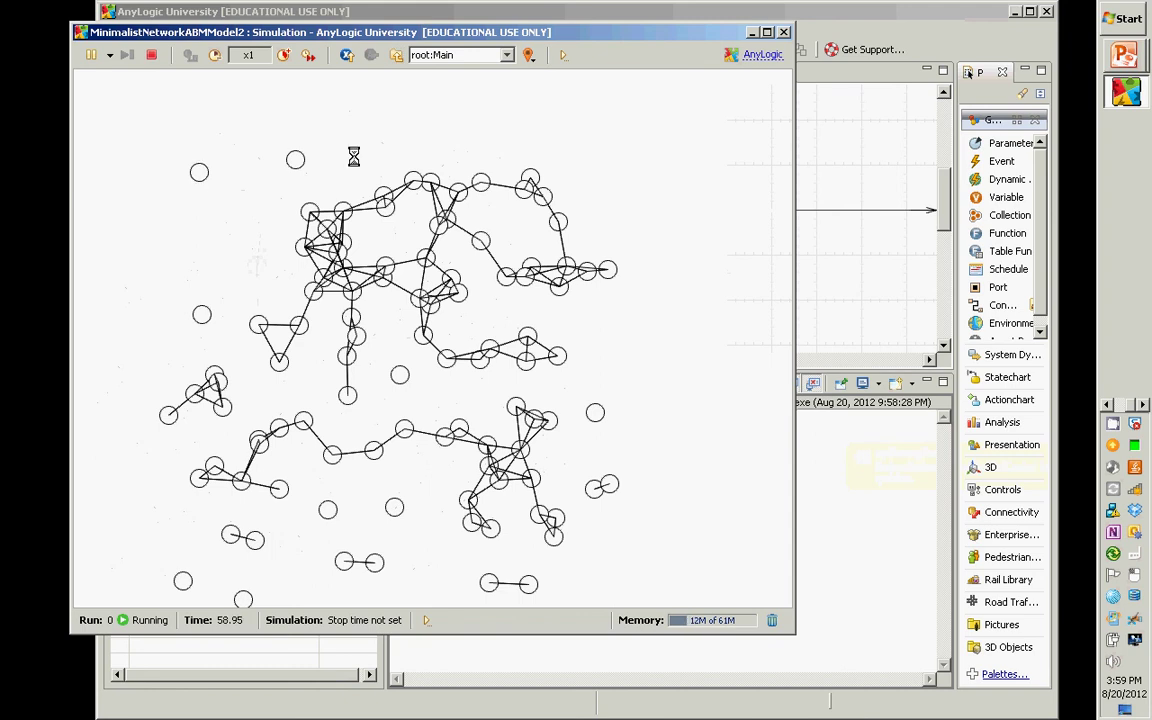
key("alt+Tab")
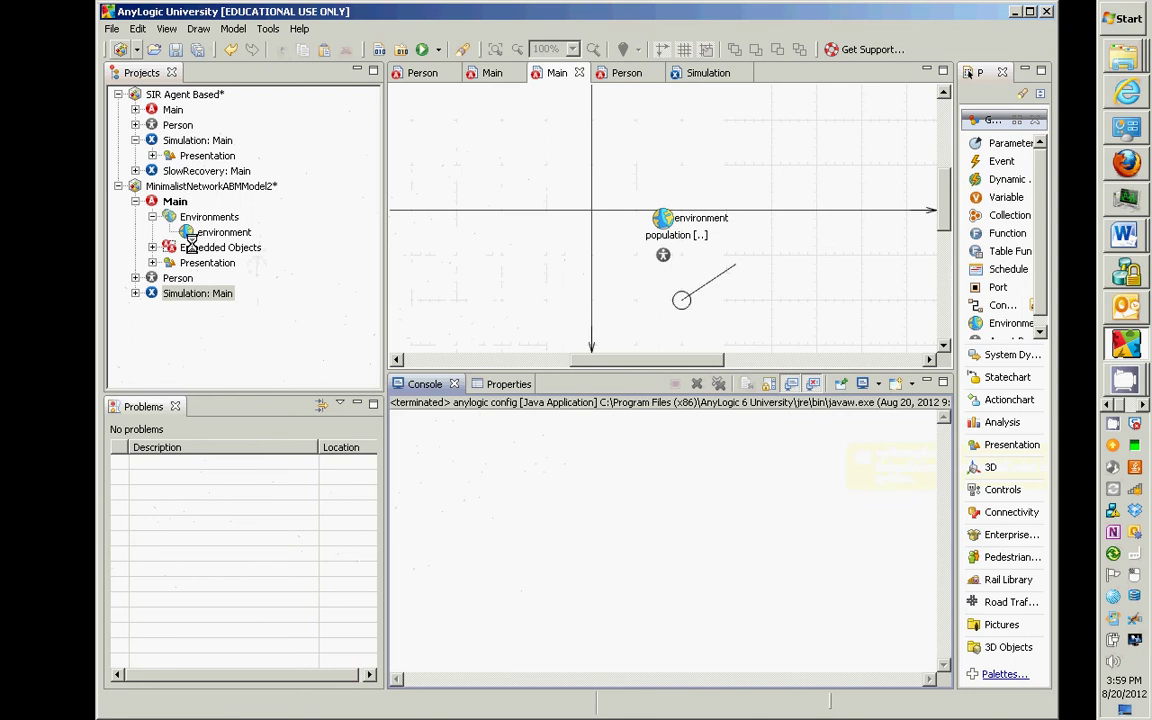
Select the oval in the Person diagram, then switch to the PowerPoint slides
left_click(178, 278)
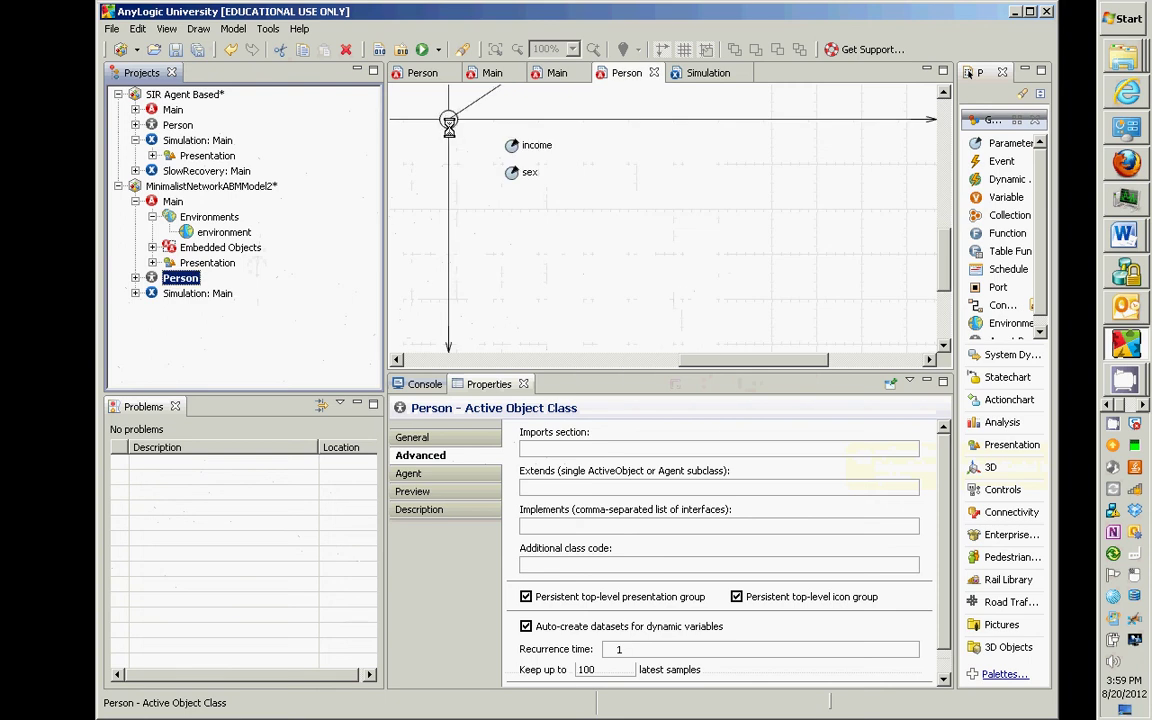
left_click(449, 122)
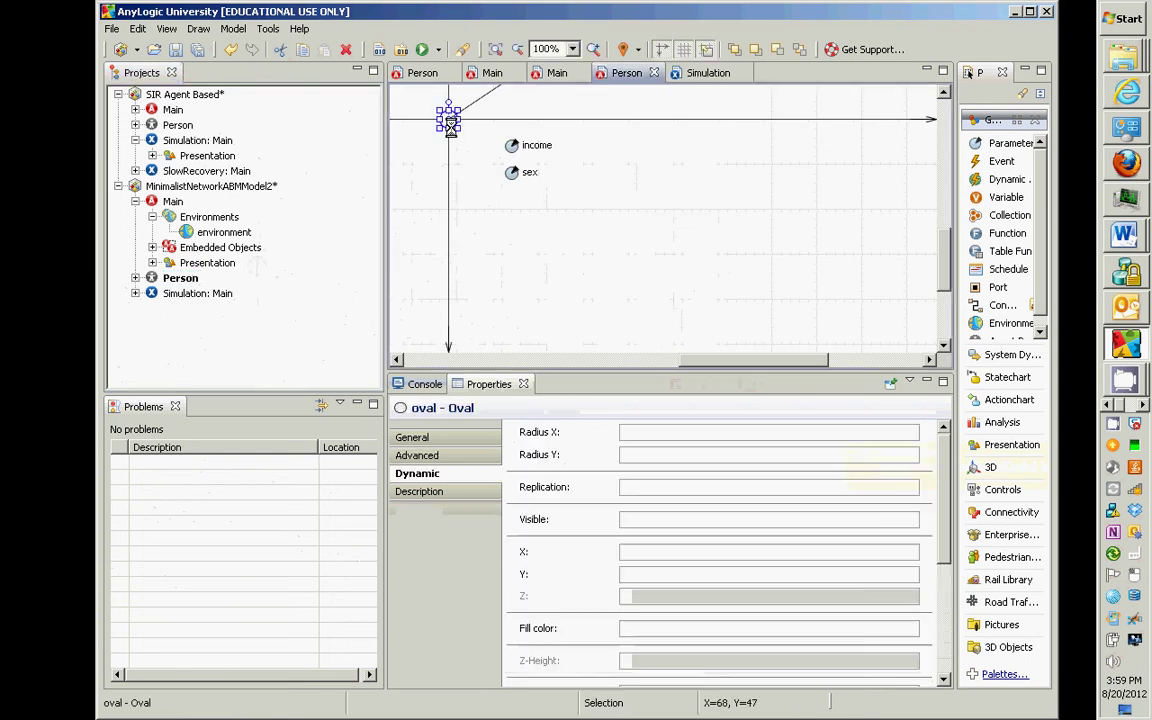
key("alt+Tab")
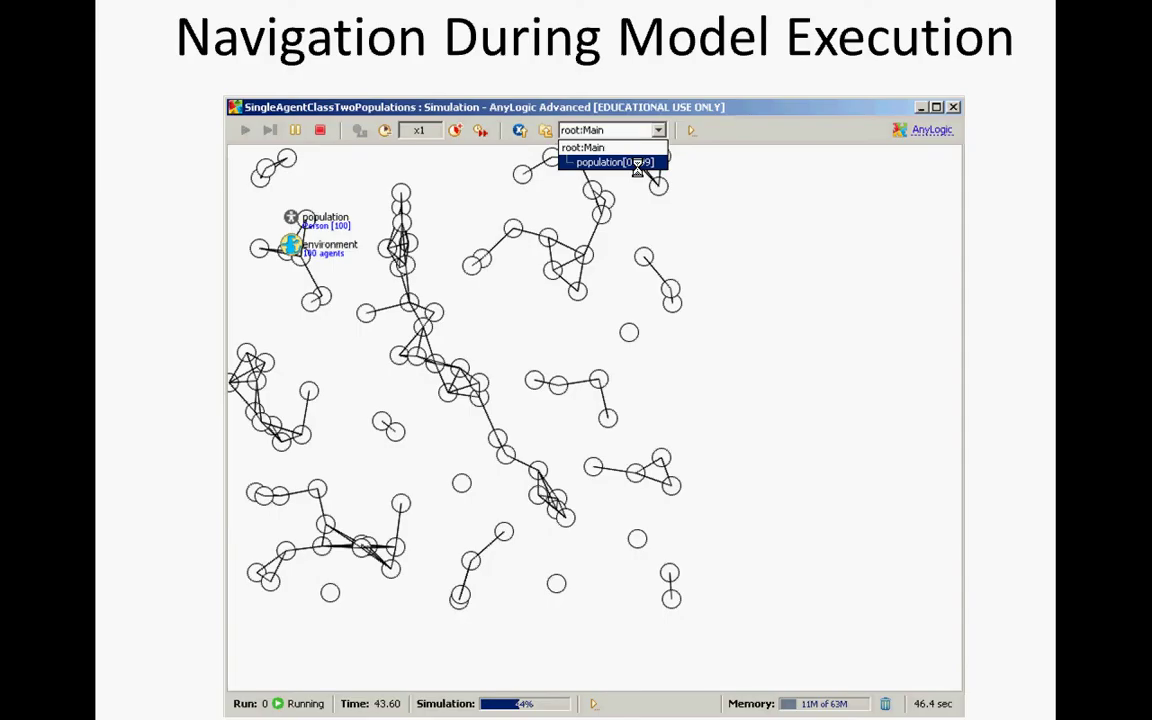
Advance to the 'Adding a Model-Wide Parameter' slide and return to AnyLogic
key("Right")
key("Right")
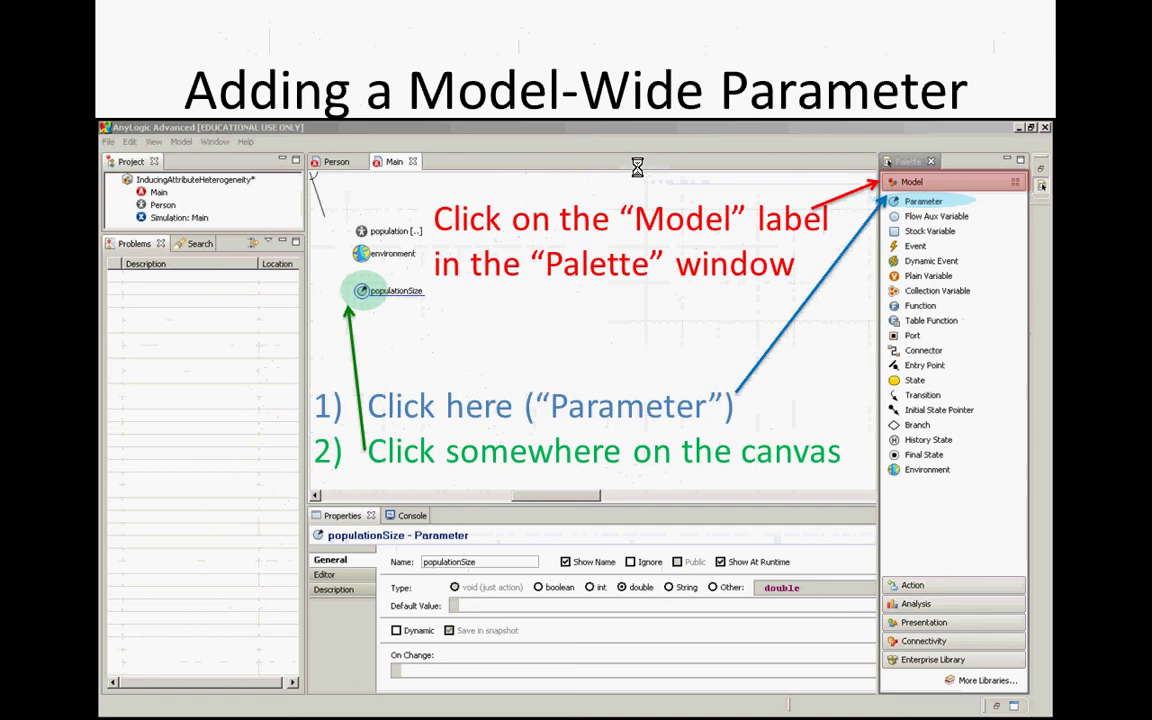
key("alt+Tab")
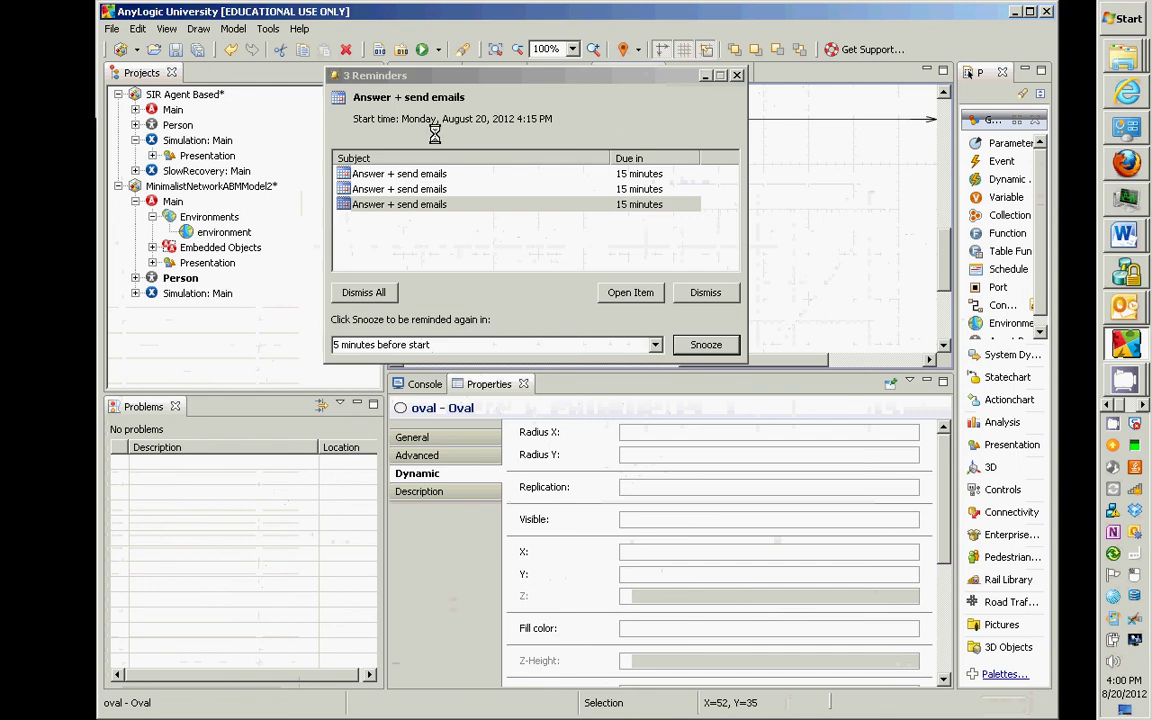
Enter income / 5000 as the oval's Radius X and paste it into Radius Y
left_click(736, 76)
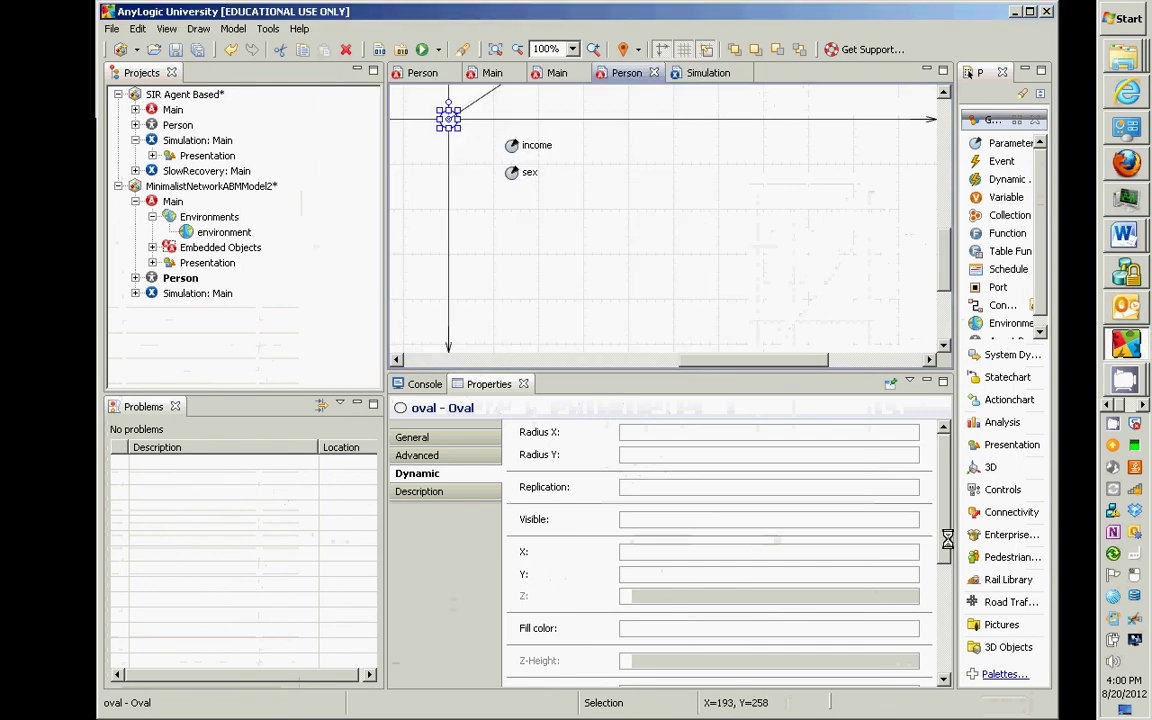
left_click(638, 431)
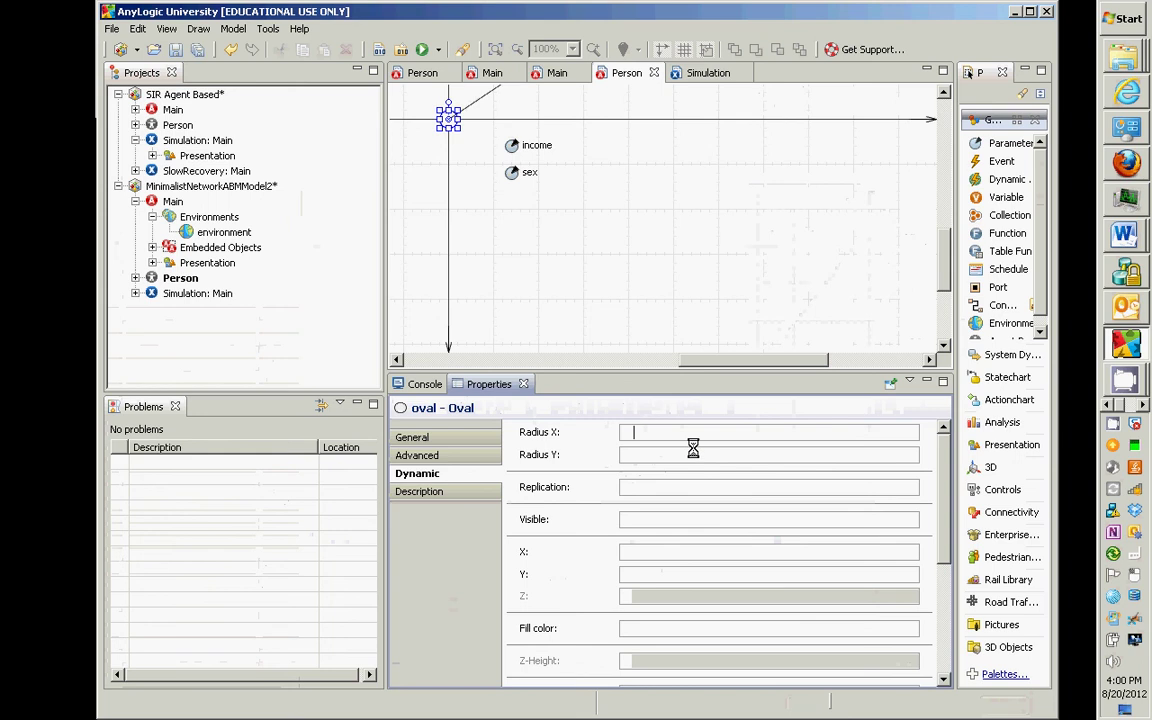
type("income /")
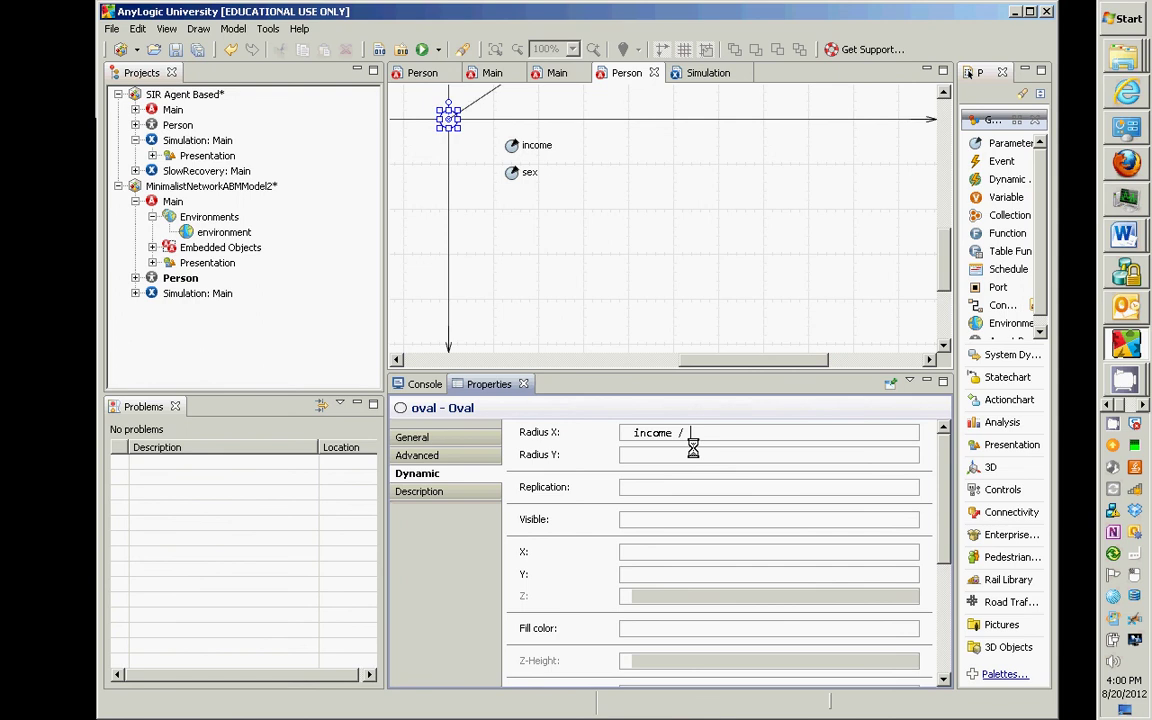
type("2")
key("BackSpace")
type("5000.0")
key("ctrl+z")
key("ctrl+a")
key("ctrl+c")
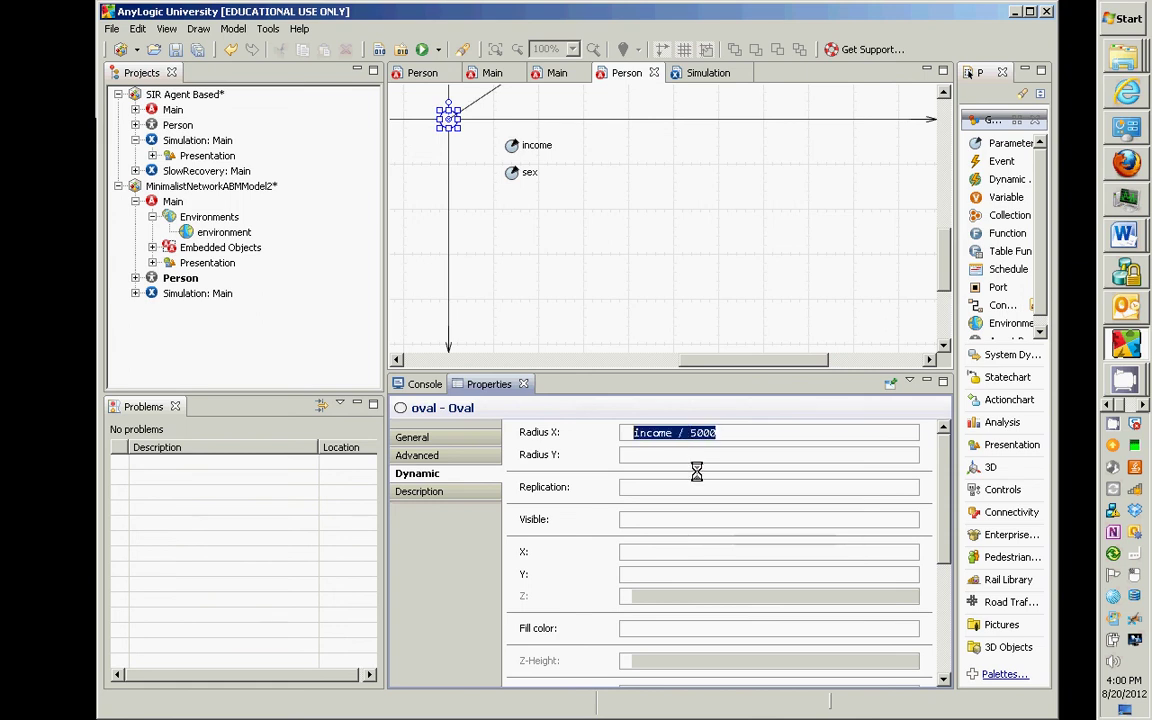
left_click(668, 455)
key("ctrl+v")
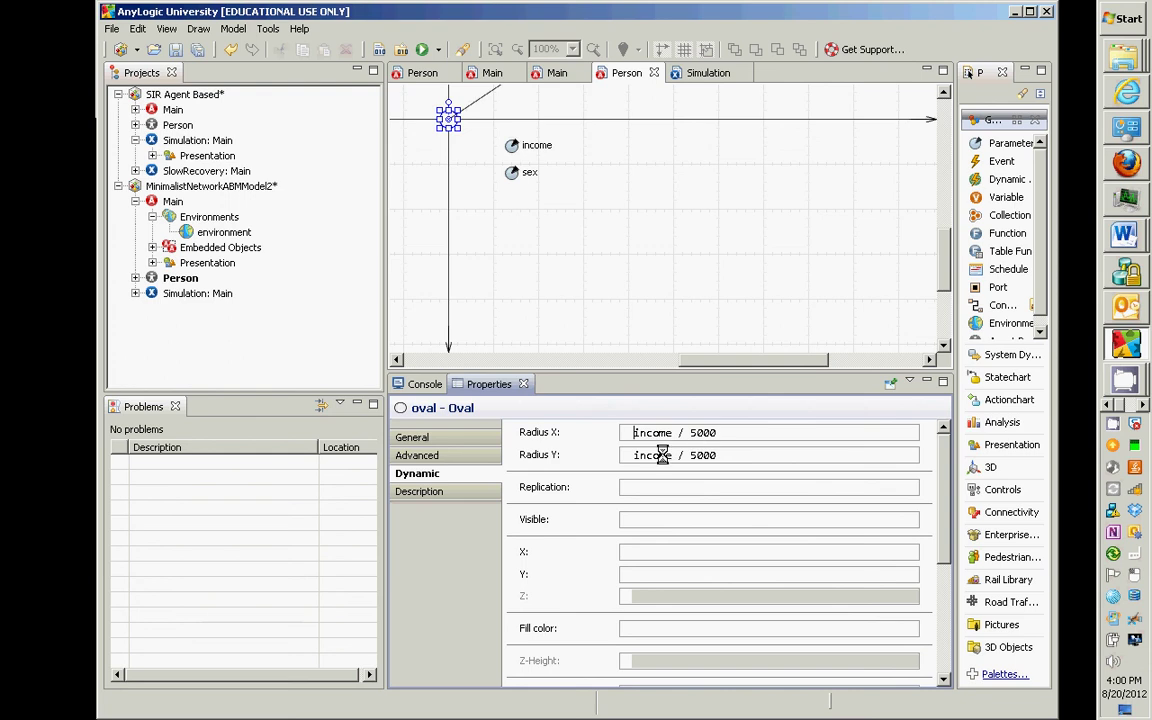
Reselect the Person oval and verify both radius expressions read income / 5000
right_click(185, 294)
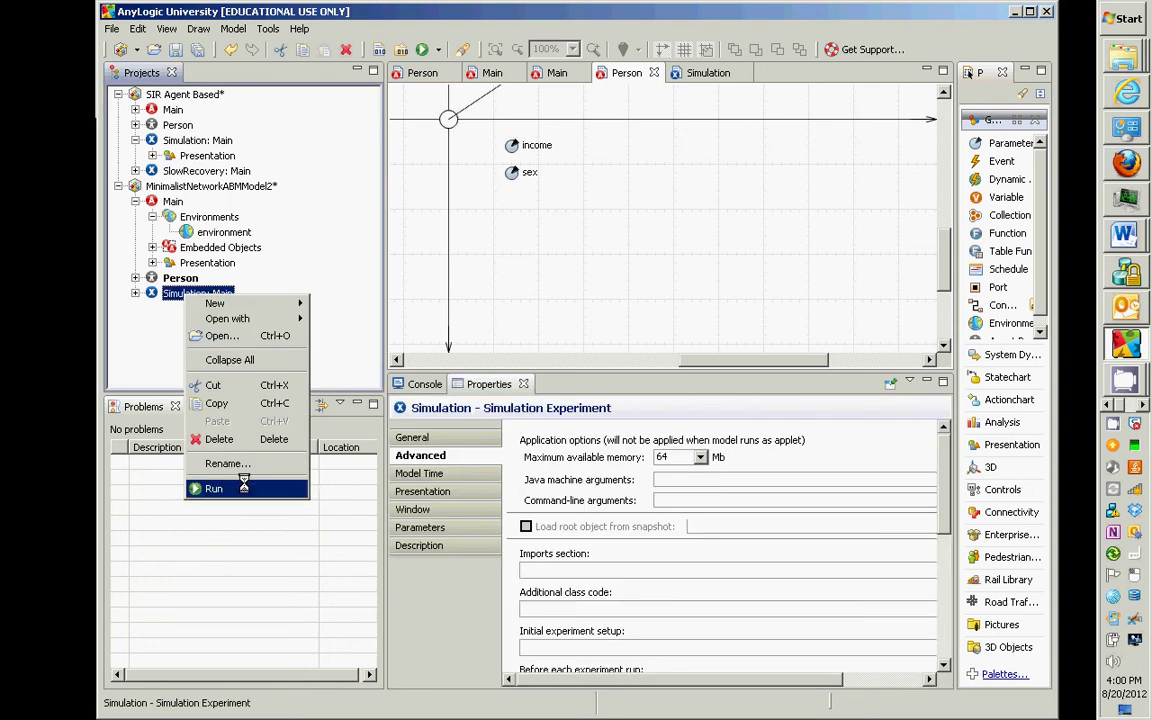
key("Escape")
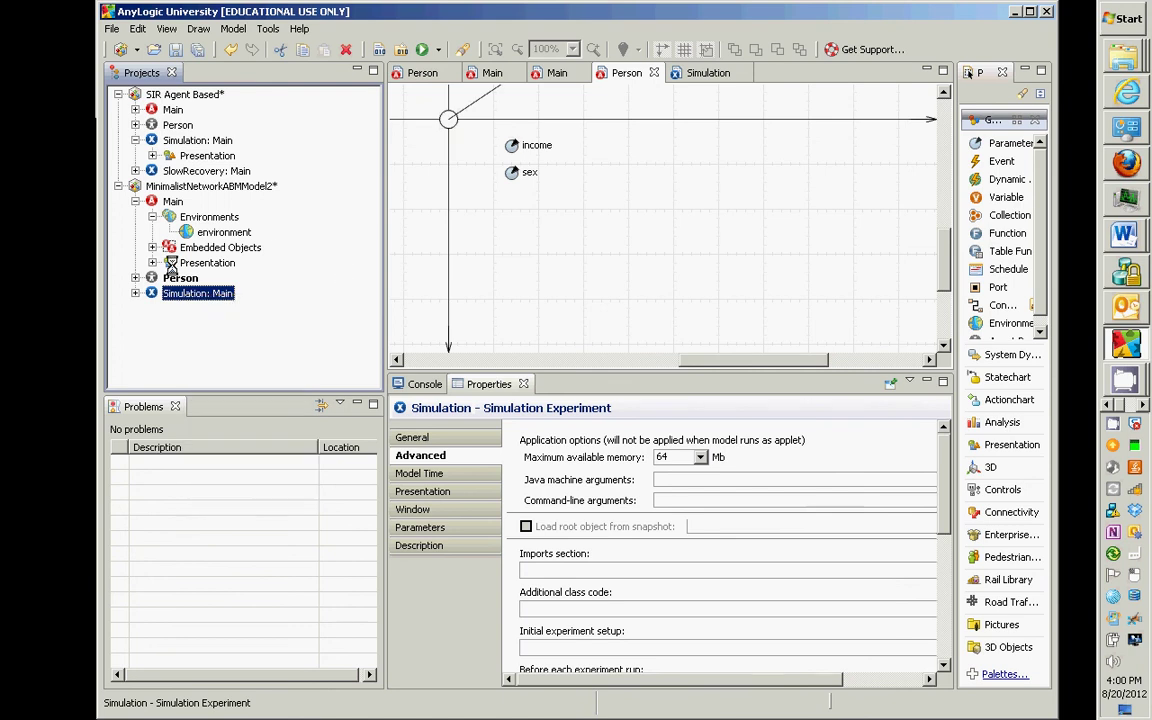
left_click(178, 278)
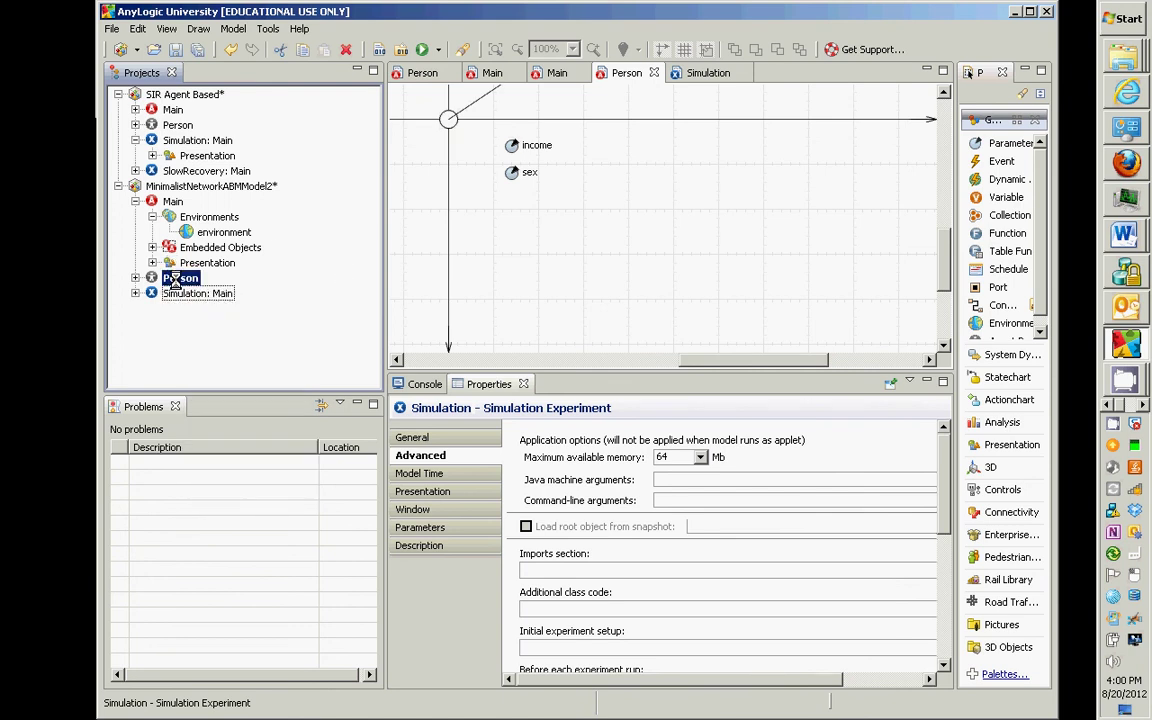
left_click(449, 119)
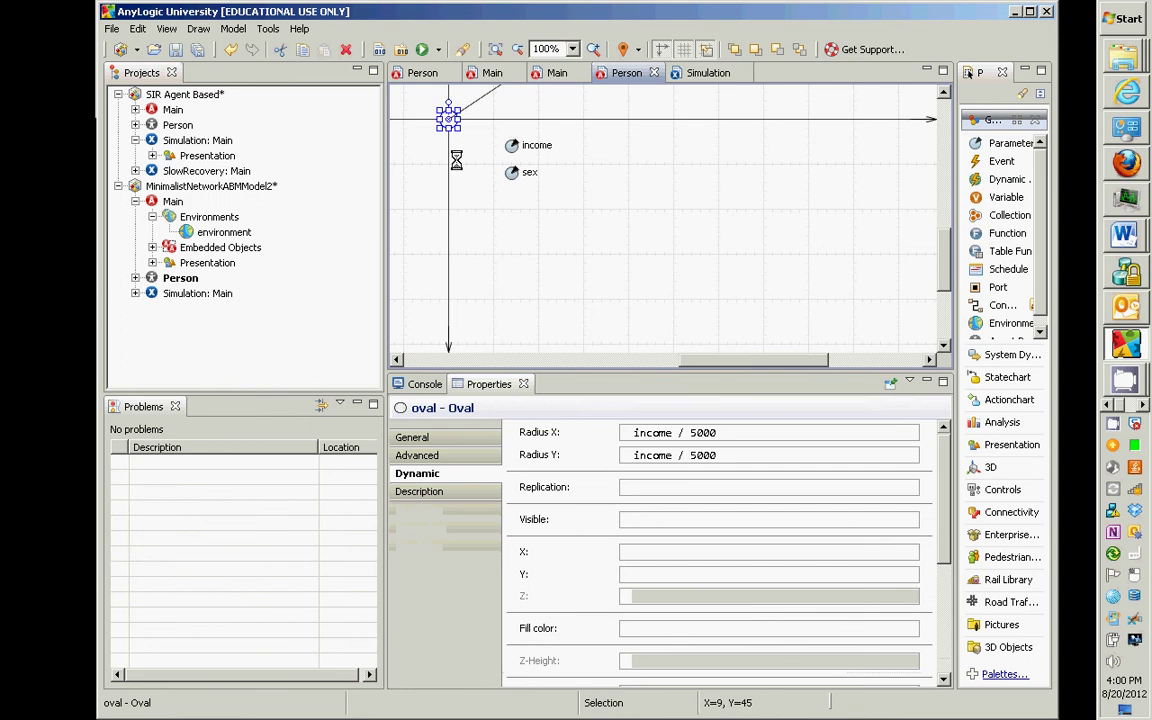
left_click(429, 472)
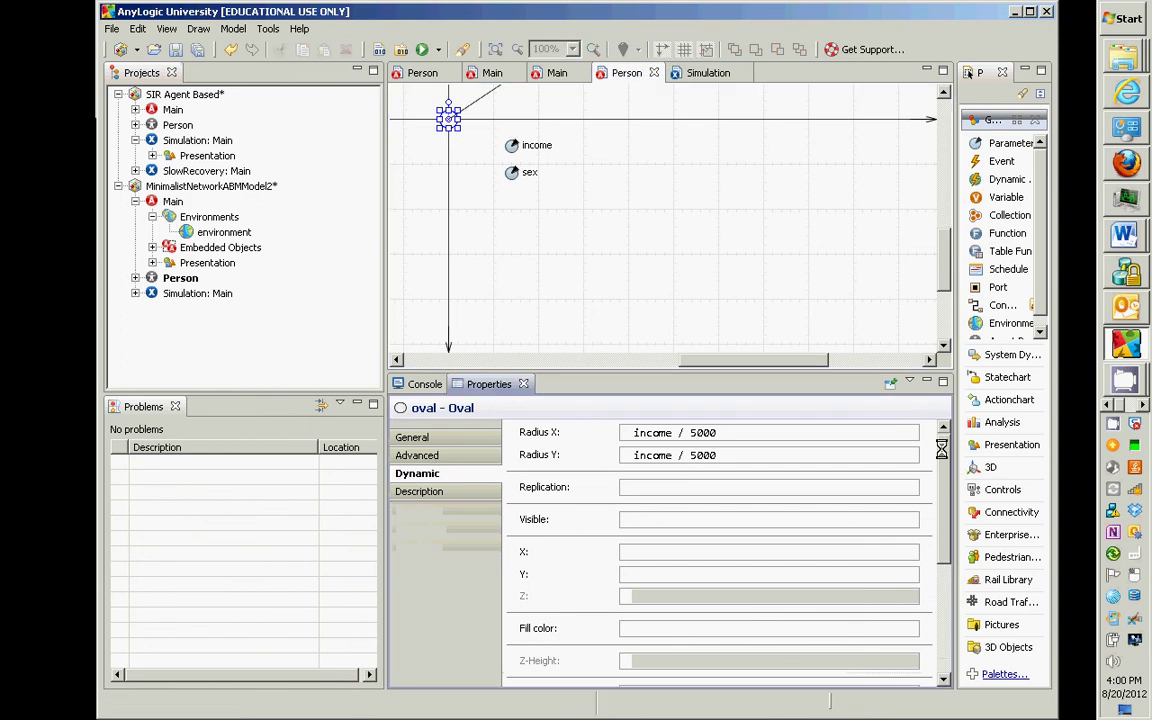
left_click_drag(720, 433, 632, 432)
left_click_drag(738, 453, 560, 455)
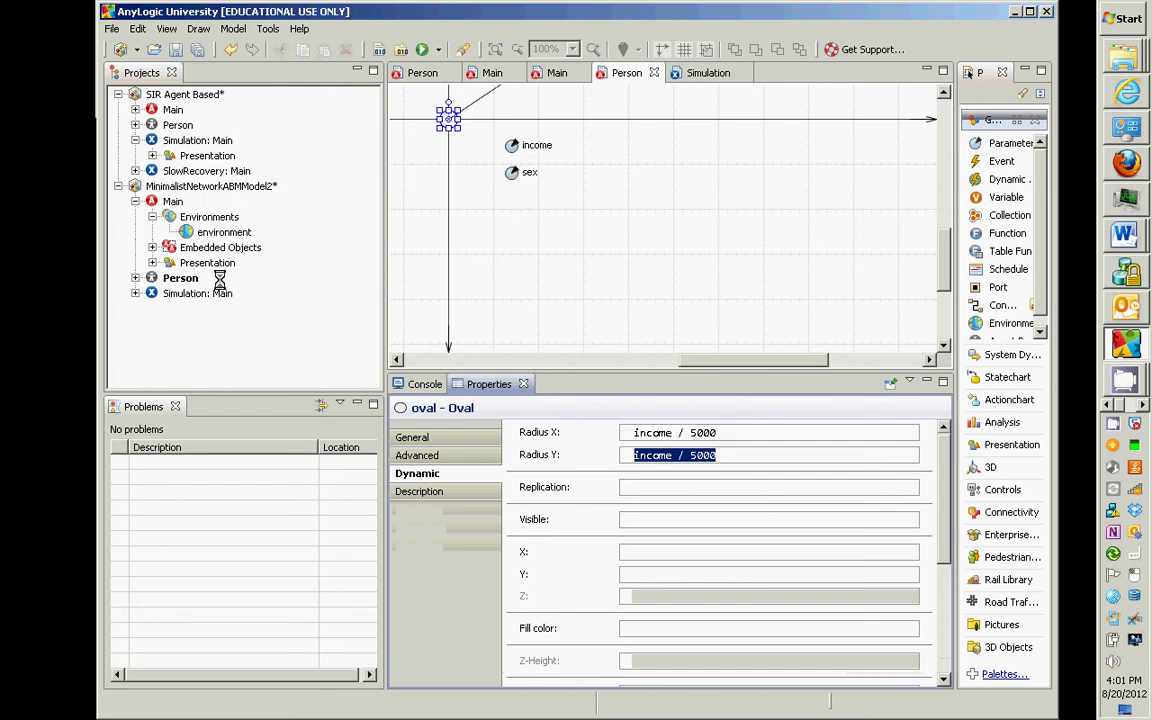
right_click(168, 293)
Run Simulation: Main and start the model showing income-sized Person circles
left_click(212, 489)
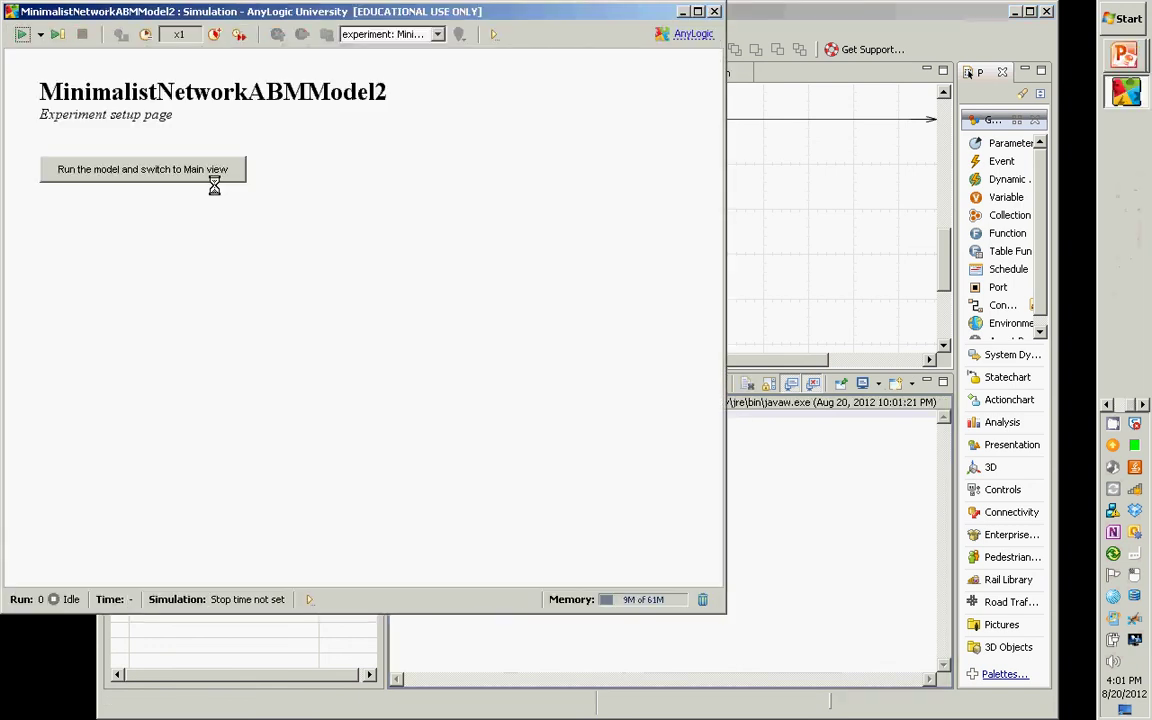
left_click(215, 172)
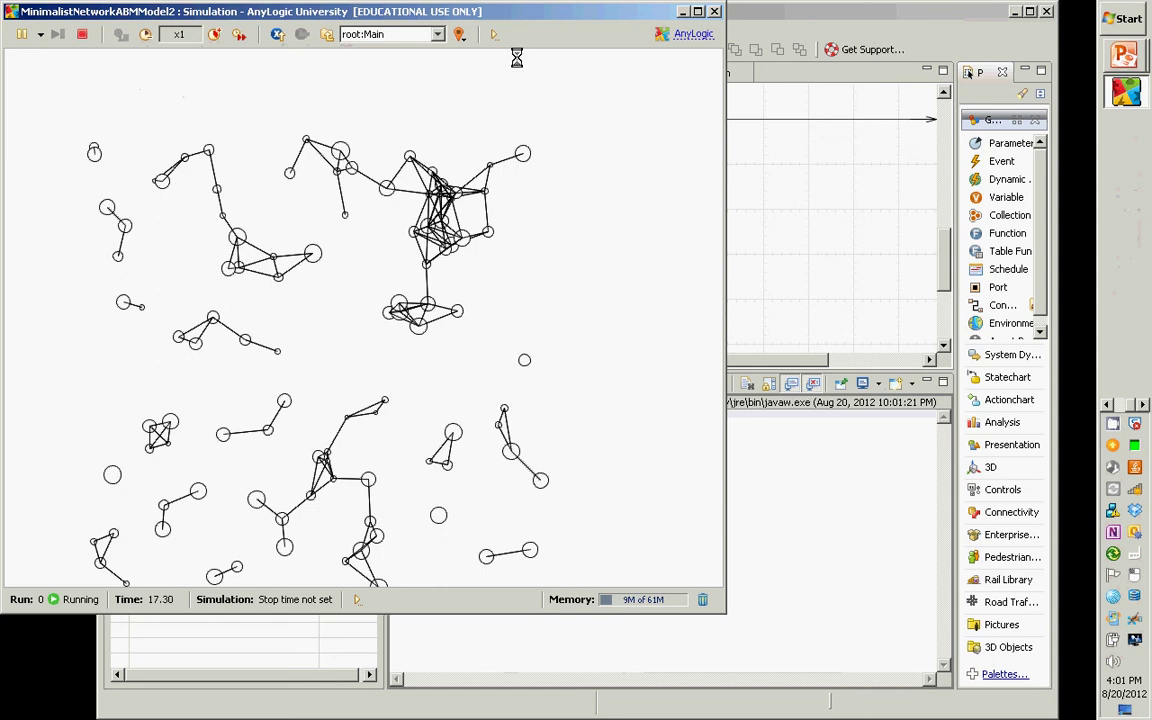
right_click(383, 186)
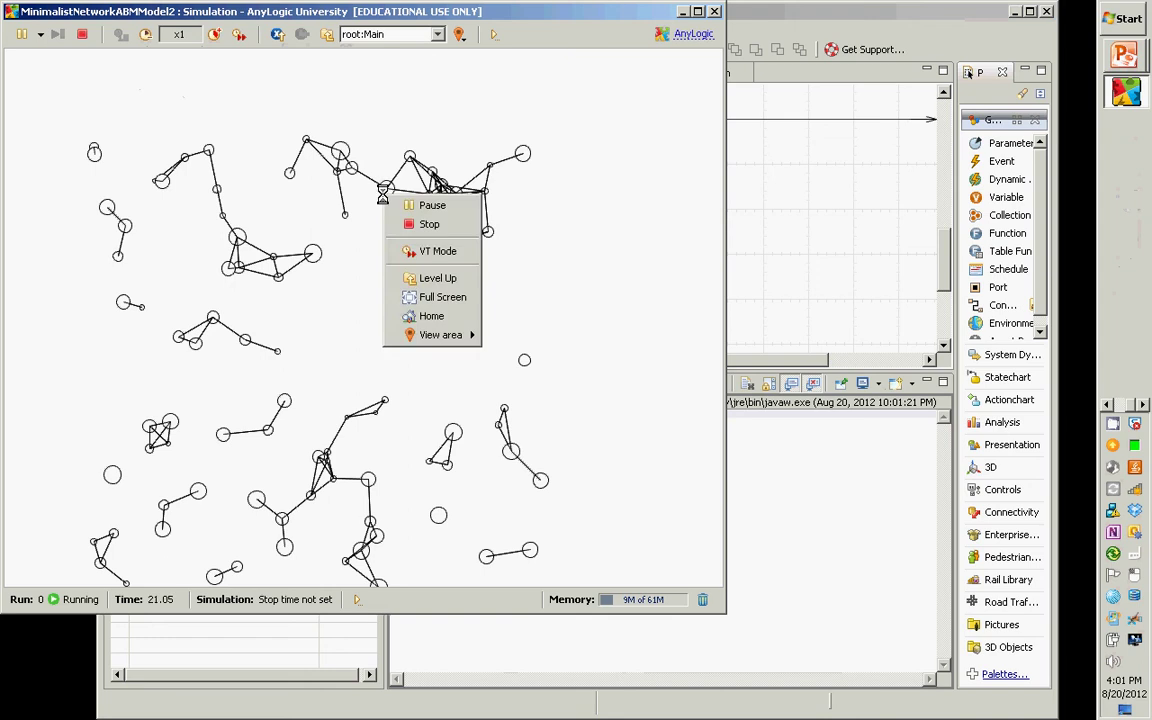
key("Escape")
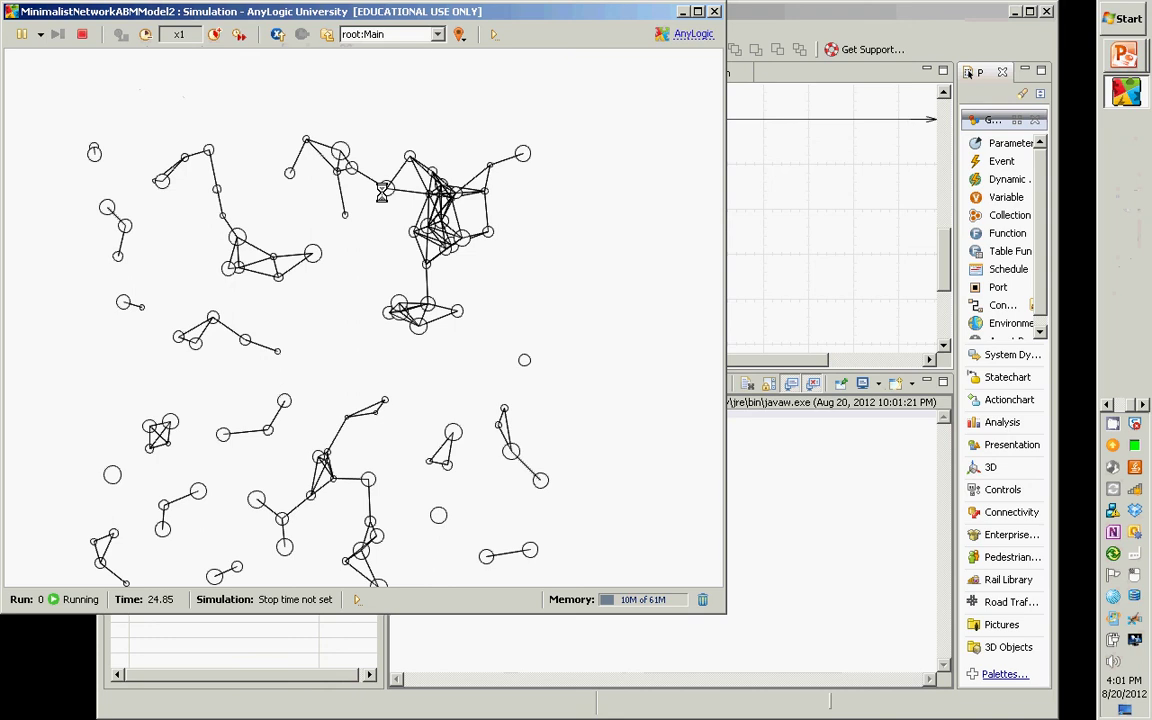
left_click(427, 36)
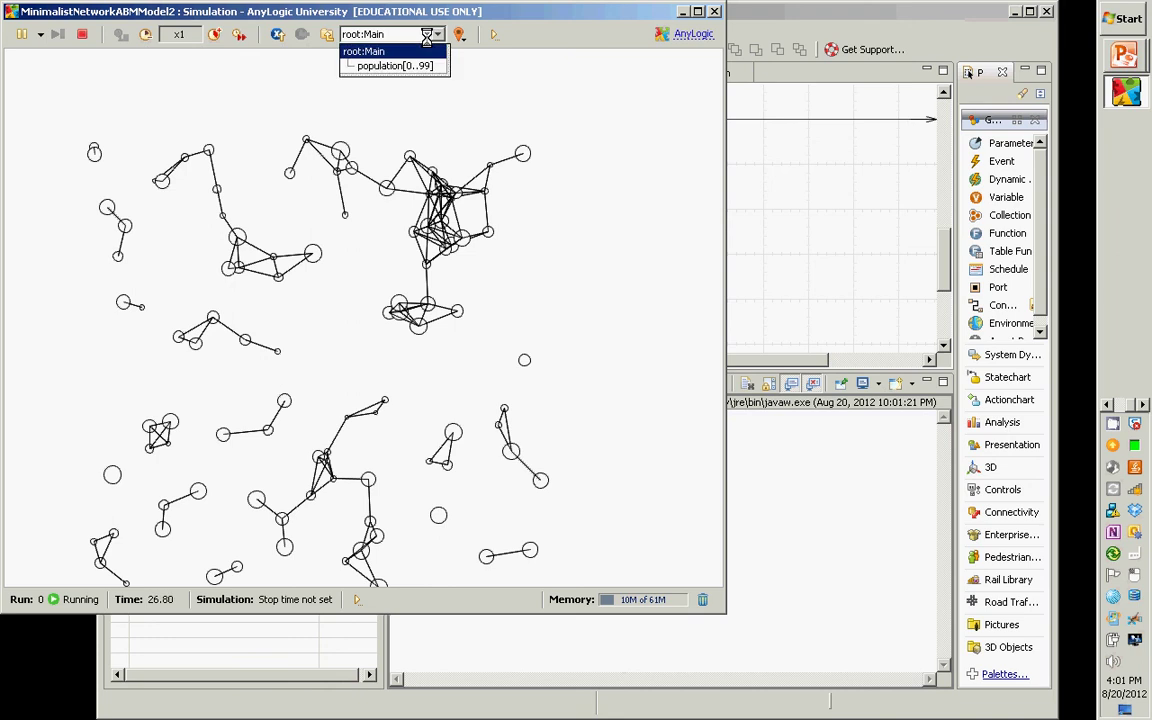
Browse agents population[0] to population[4], inspect population[3]'s income, then stop the simulation
left_click(393, 65)
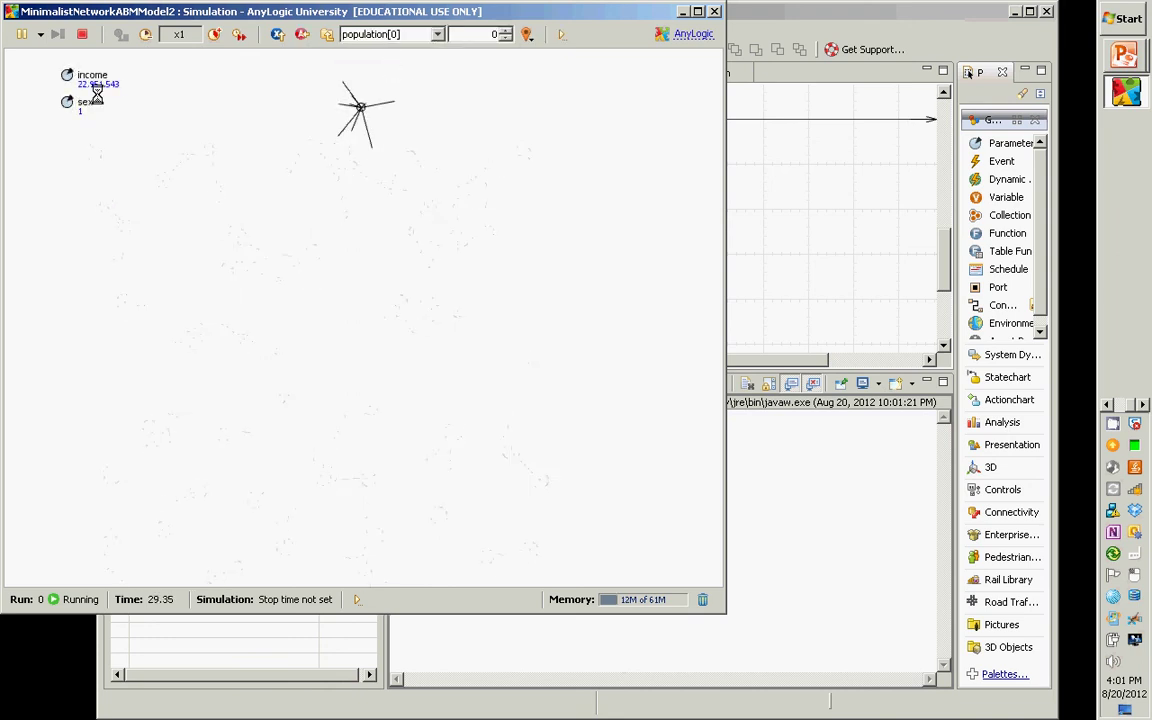
left_click(505, 30)
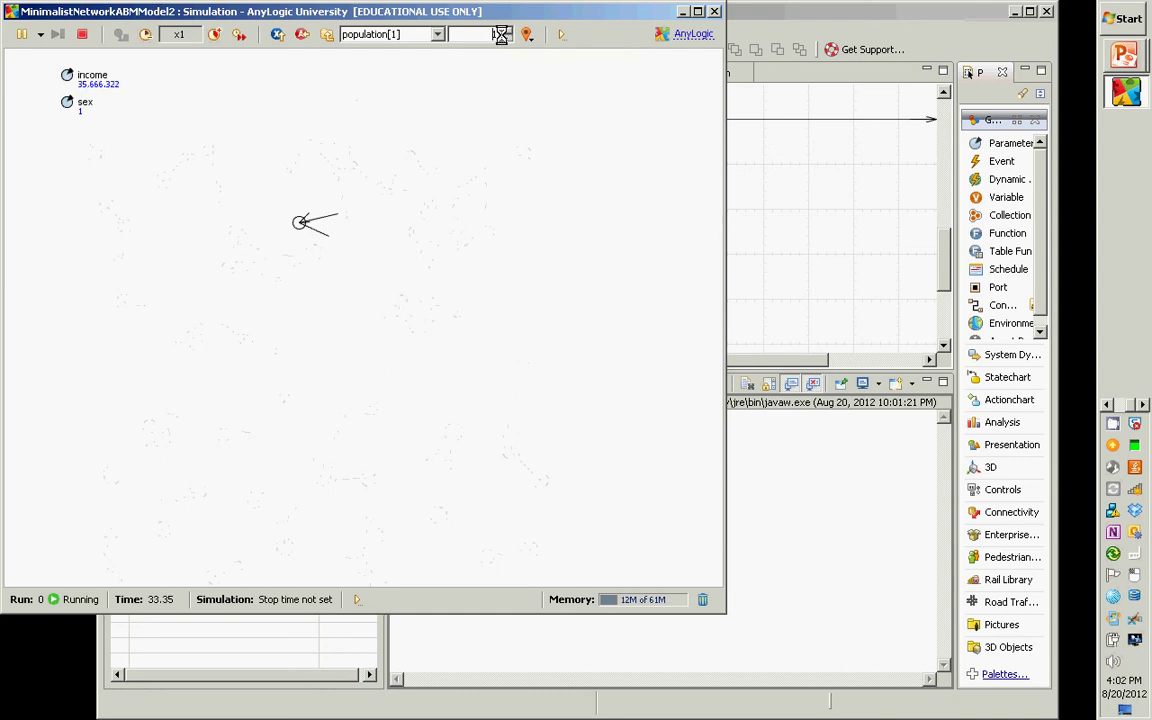
left_click(501, 36)
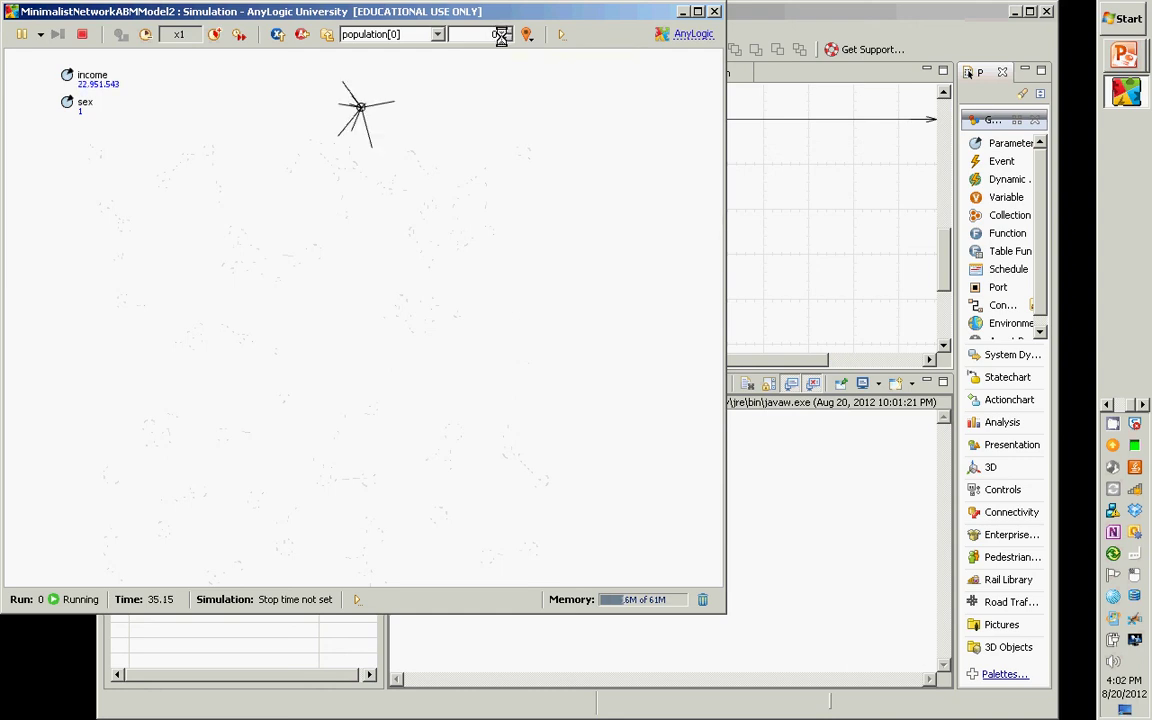
type("4")
key("Return")
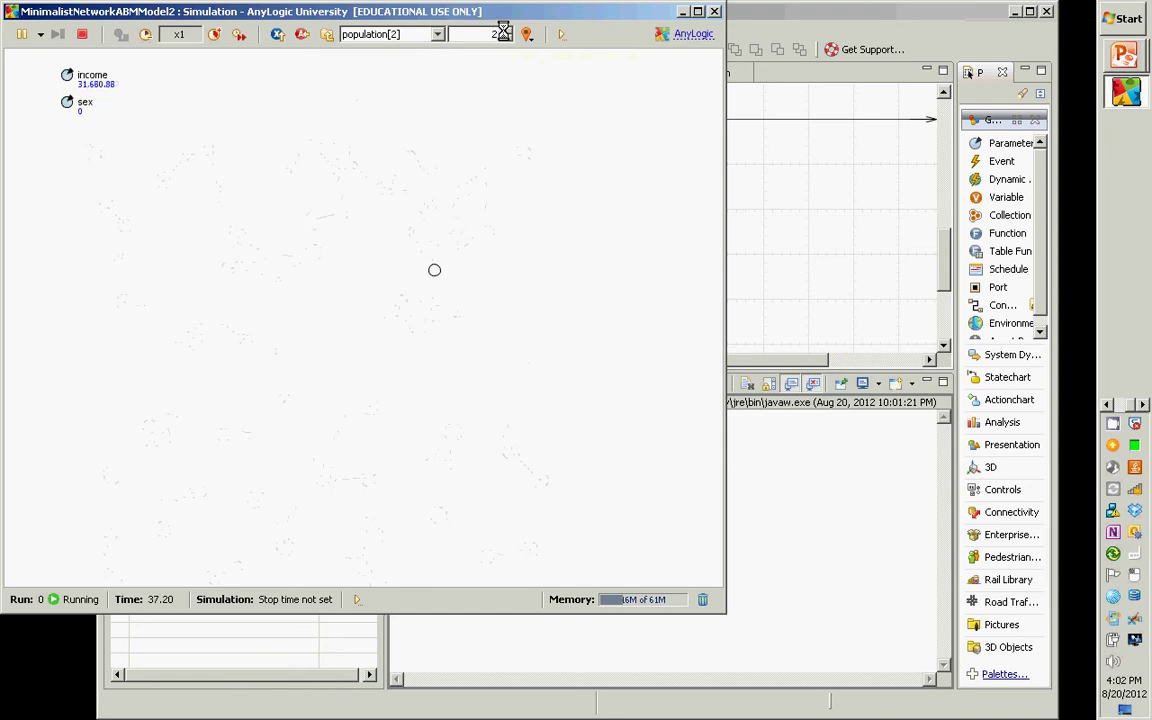
left_click(505, 38)
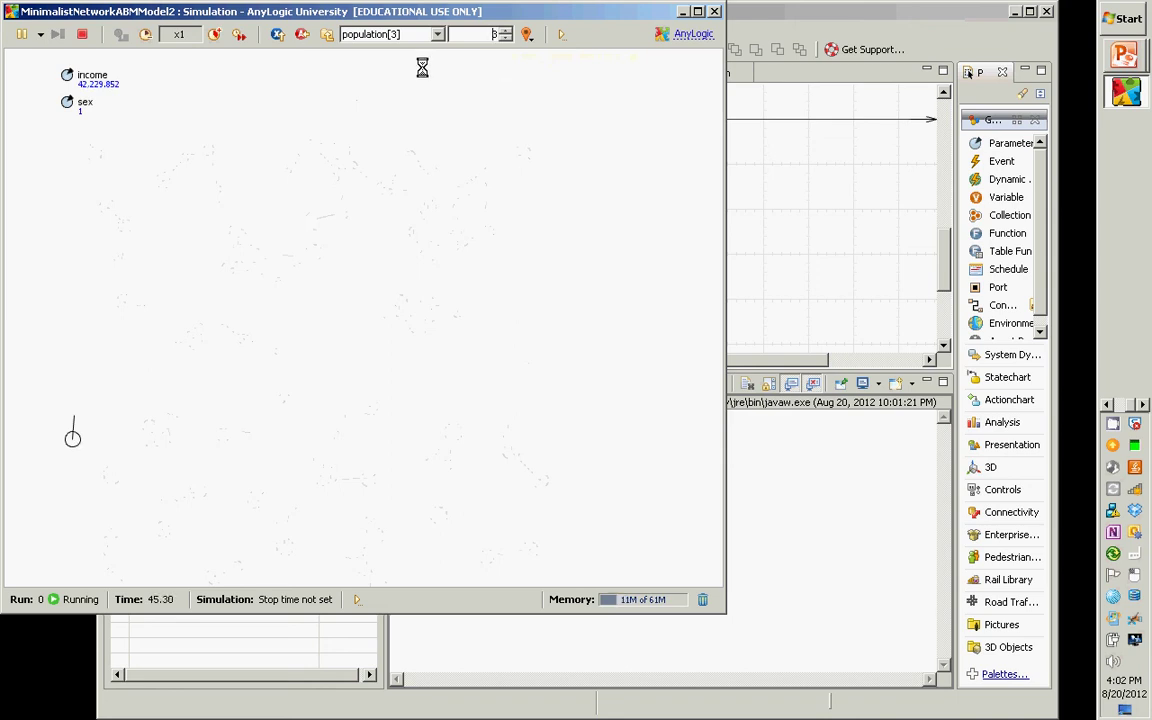
left_click(67, 74)
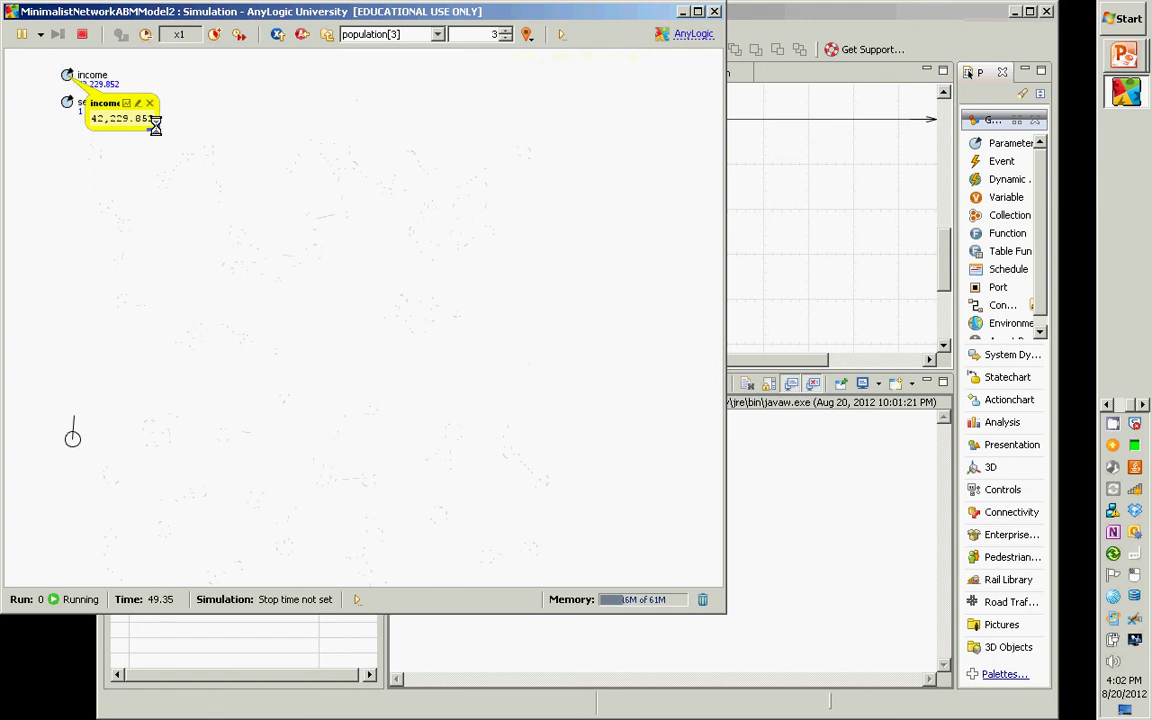
key("ctrl+F2")
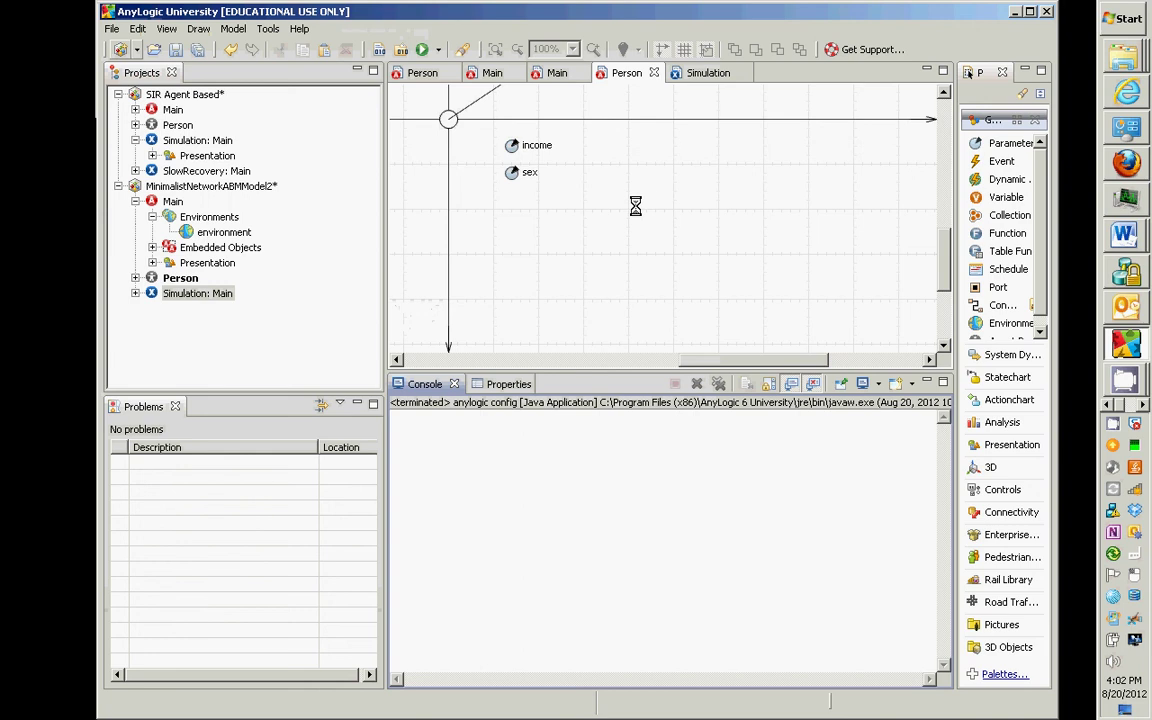
Select the Person income parameter, then open the Main diagram
left_click(508, 147)
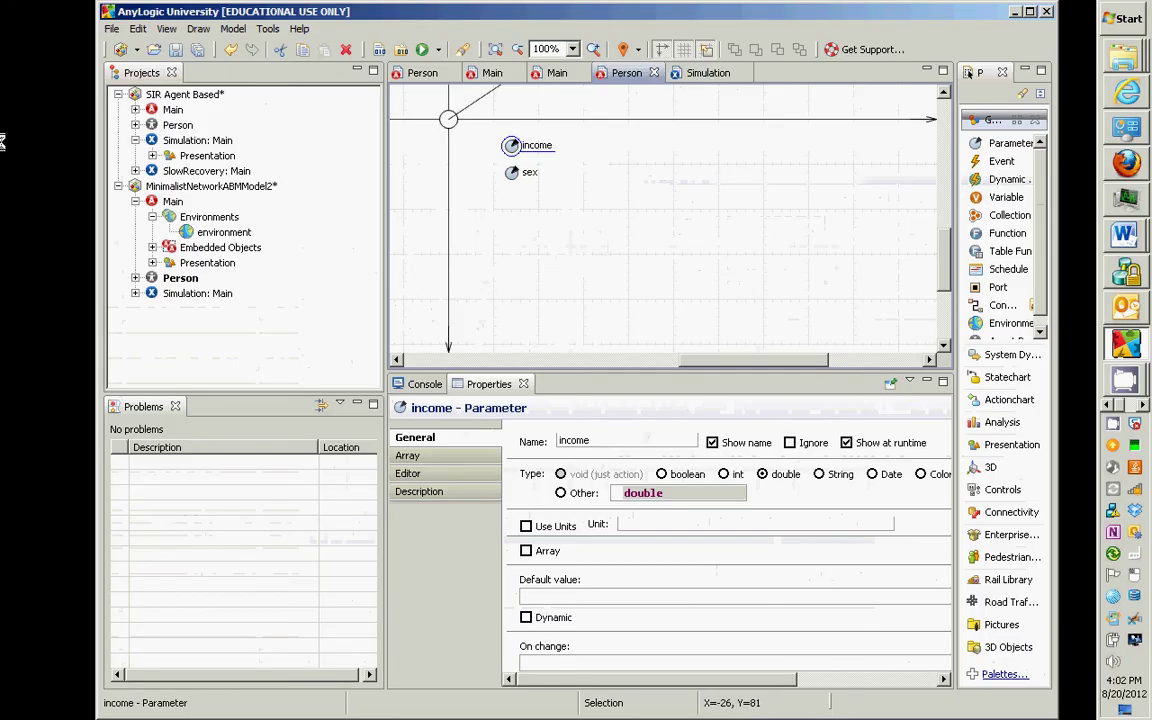
double_click(168, 201)
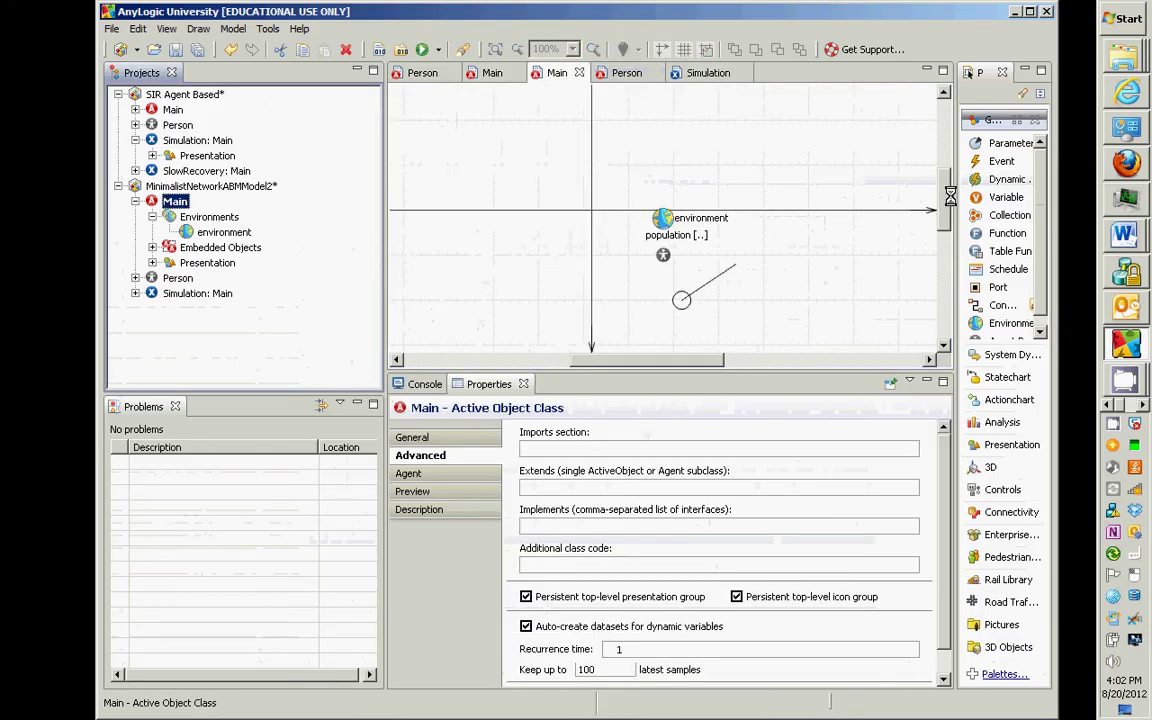
Widen the Palette and add an int parameter named populationSize to Main
left_click_drag(955, 197, 730, 254)
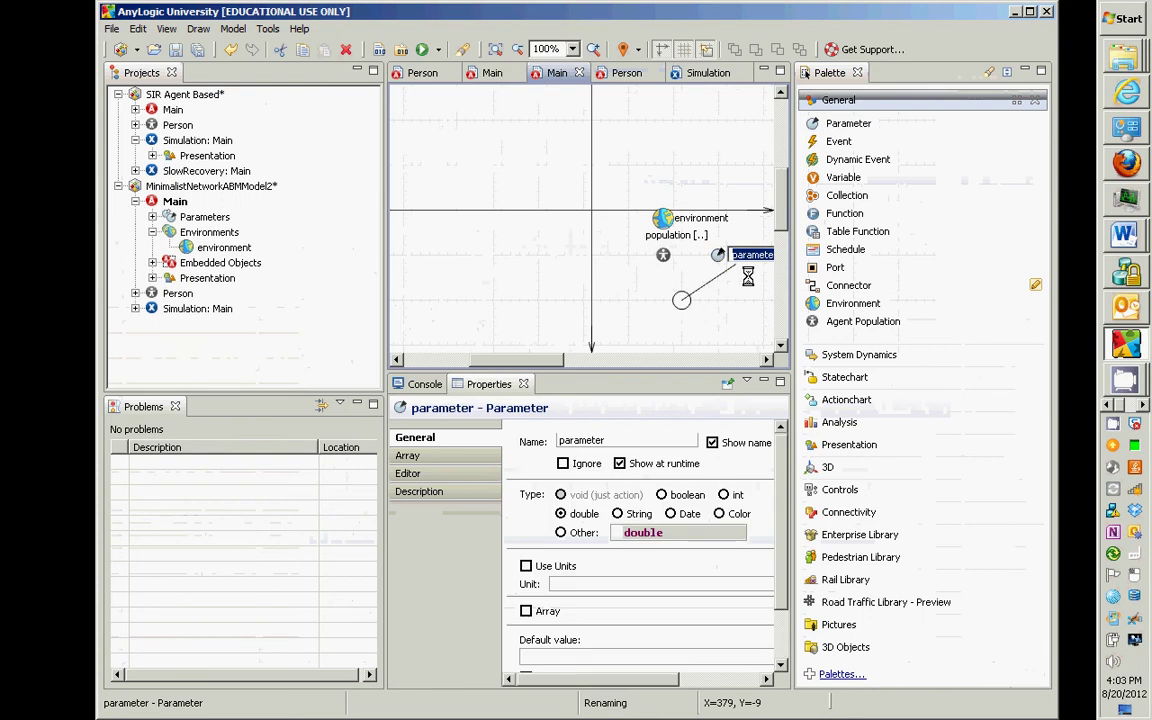
type("populationSize")
key("Return")
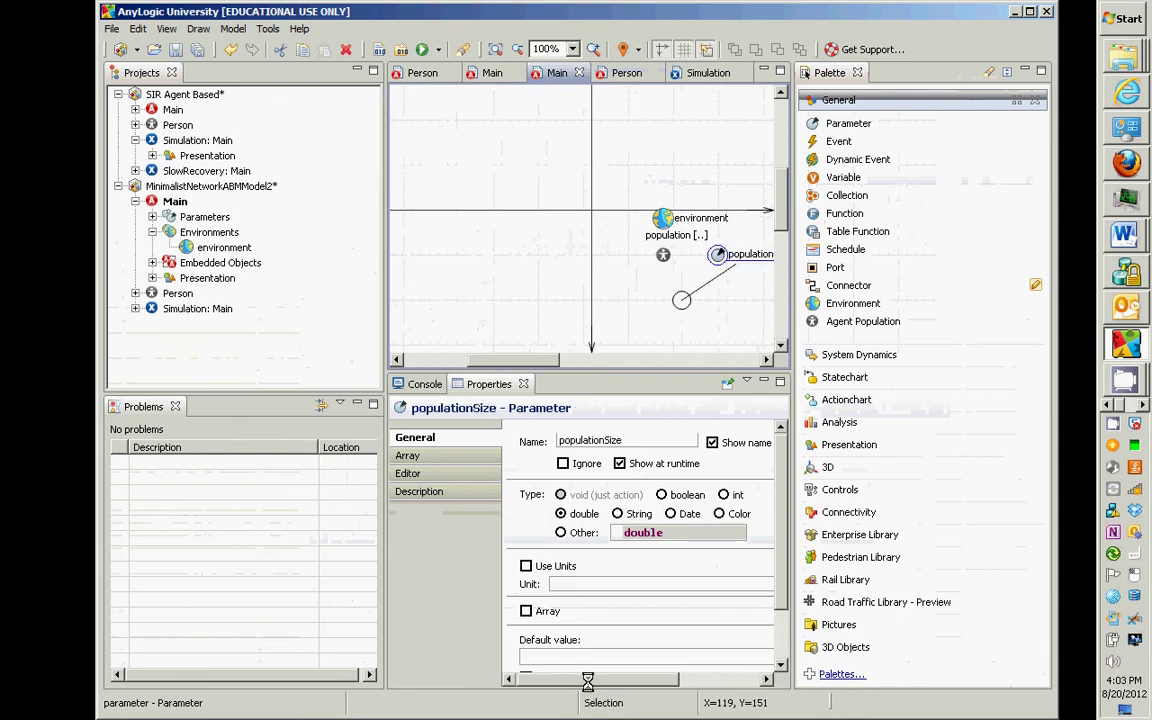
left_click_drag(600, 679, 660, 694)
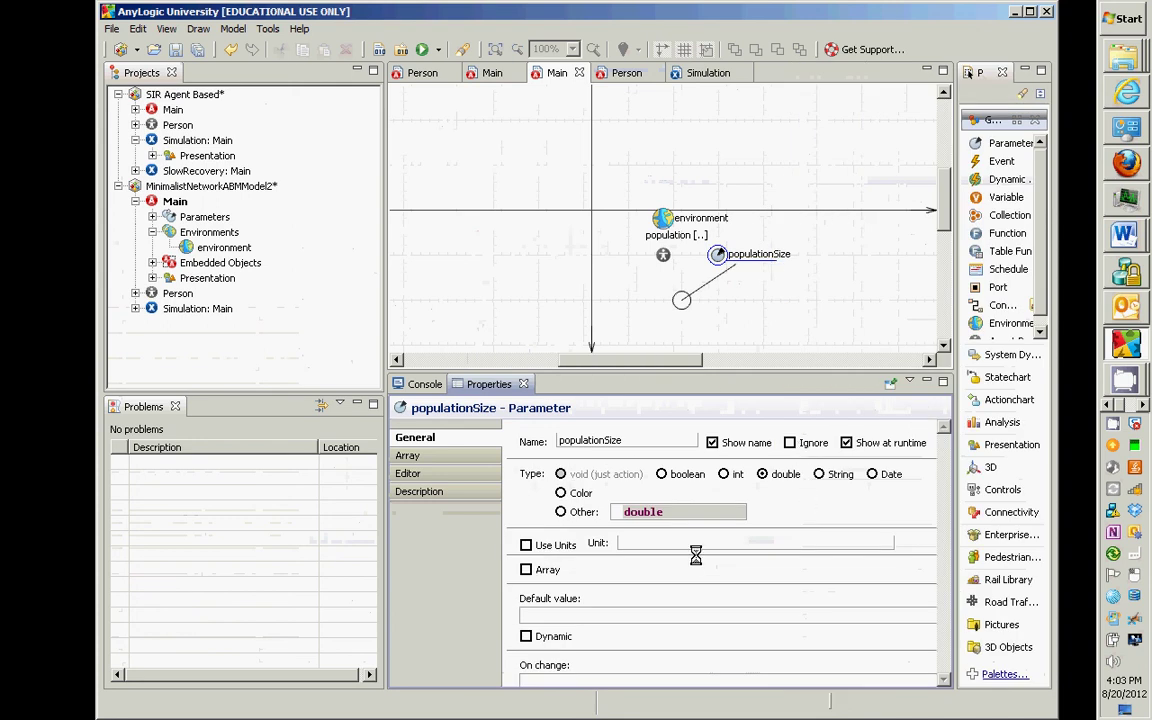
left_click(722, 474)
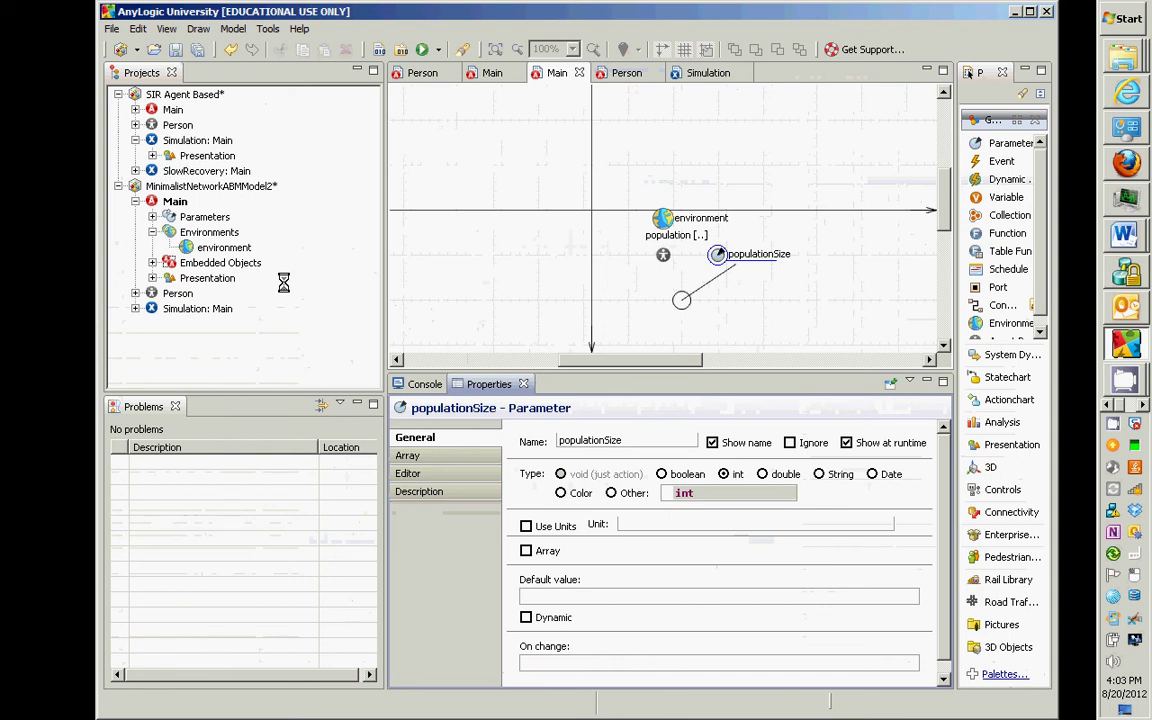
Review the slides on adding a model-wide parameter and setting its default value
key("alt+Tab")
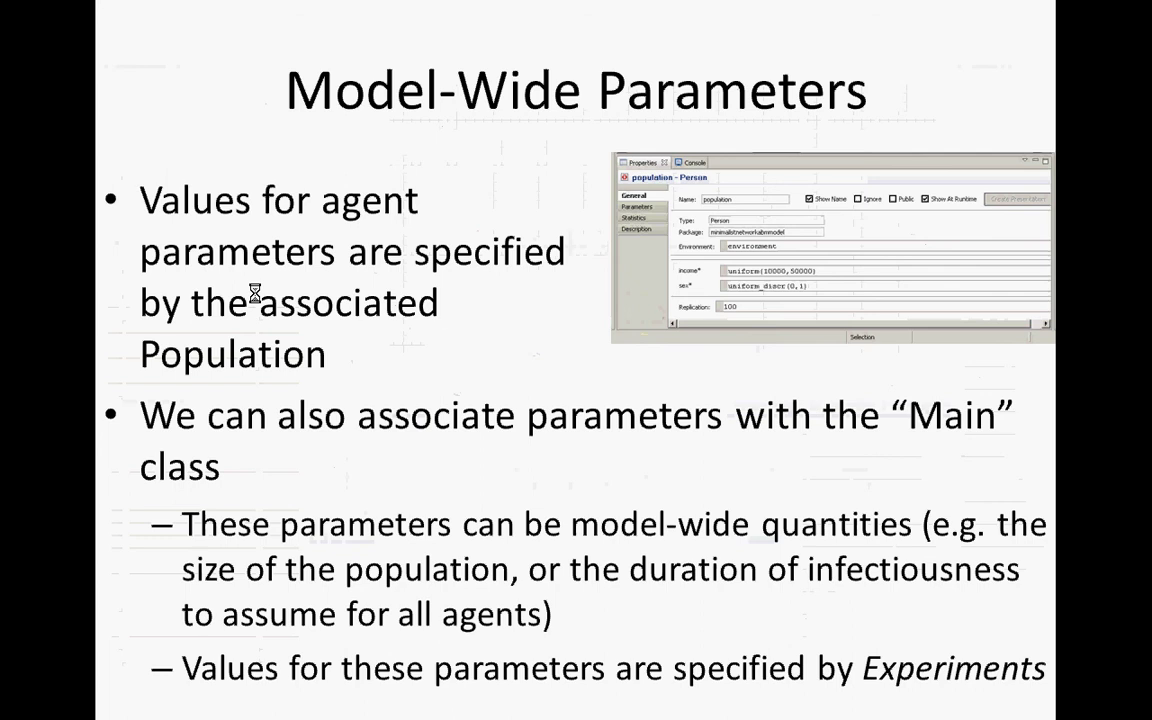
key("Right")
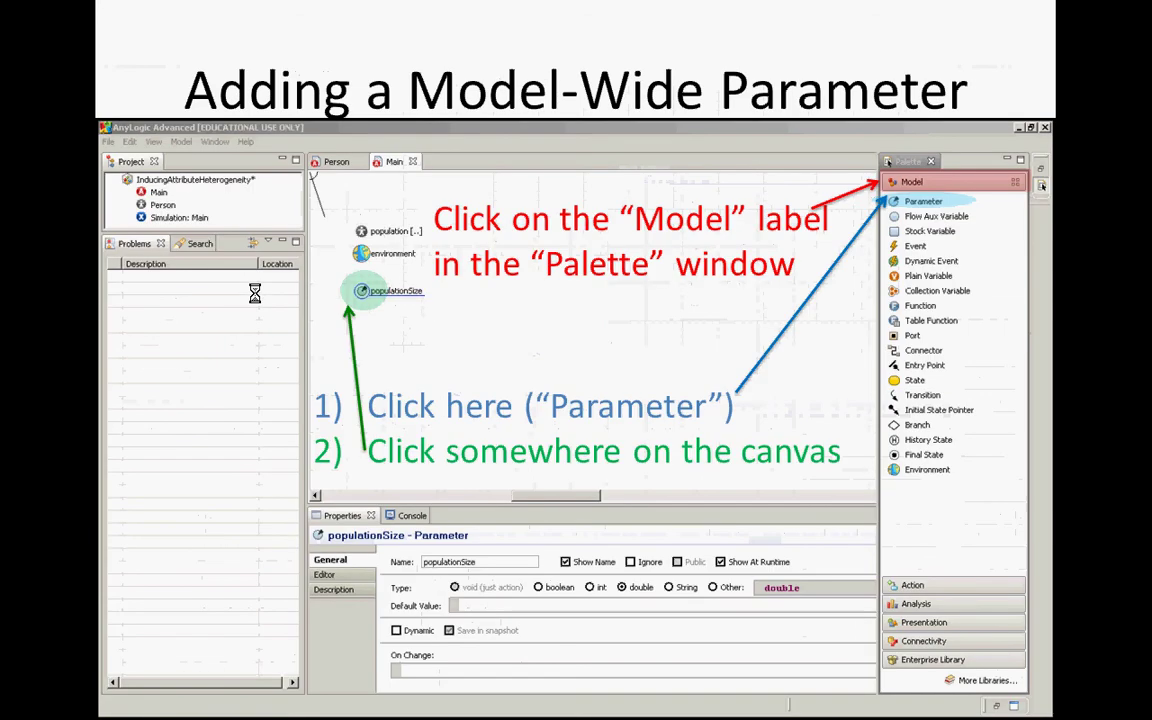
key("Right")
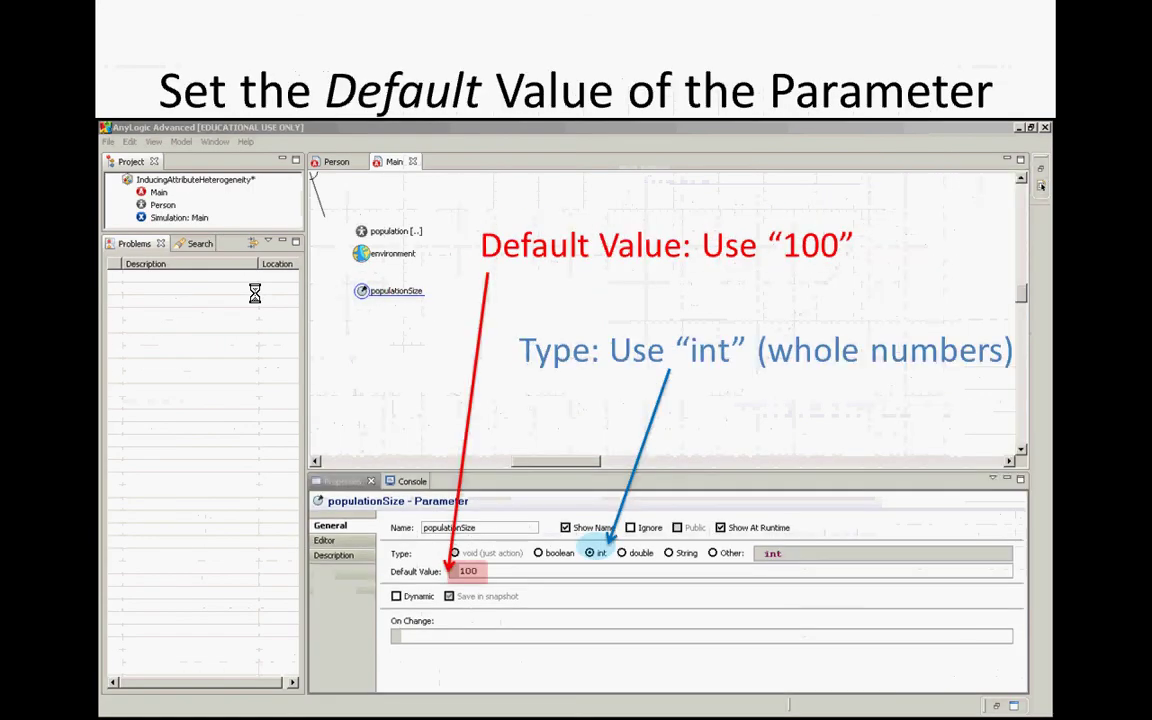
key("alt+Tab")
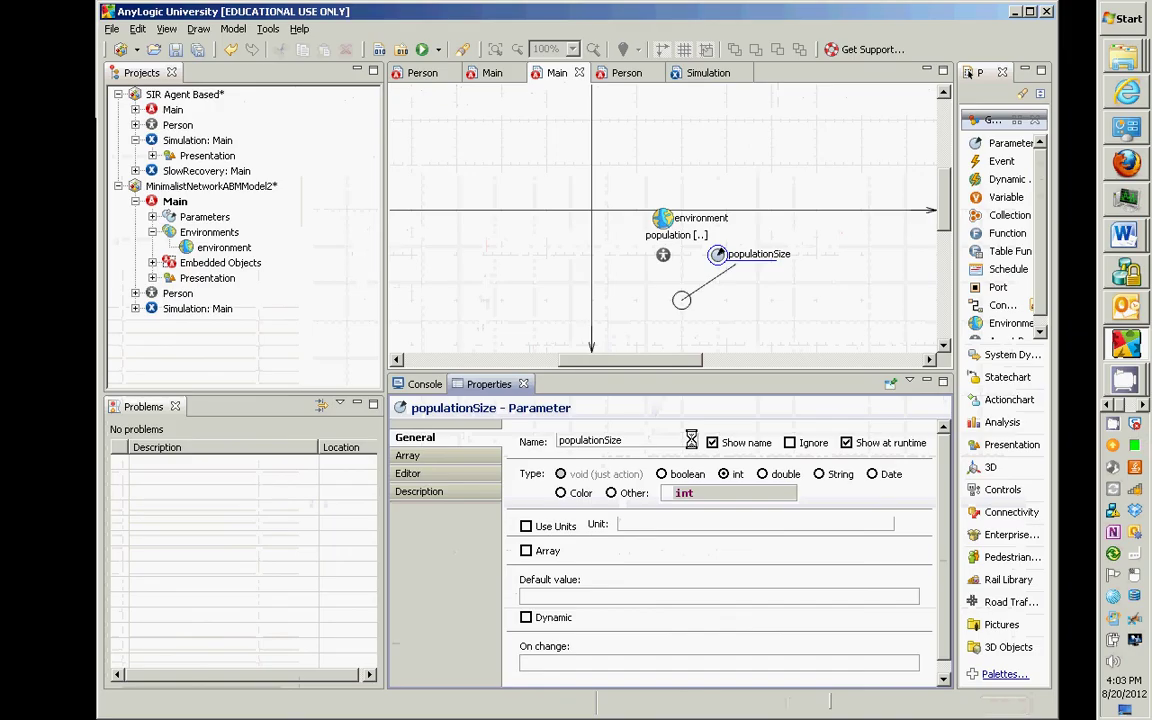
Give populationSize a default value of 100 and select the Person population
left_click(609, 596)
type("100")
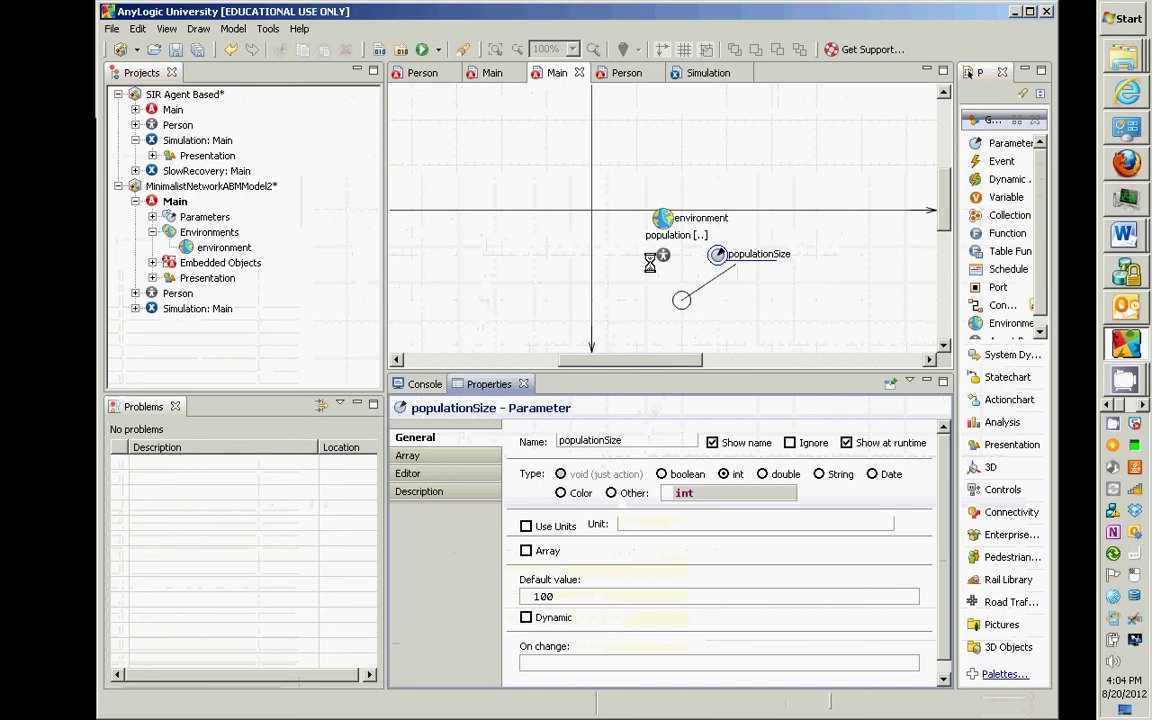
left_click(663, 254)
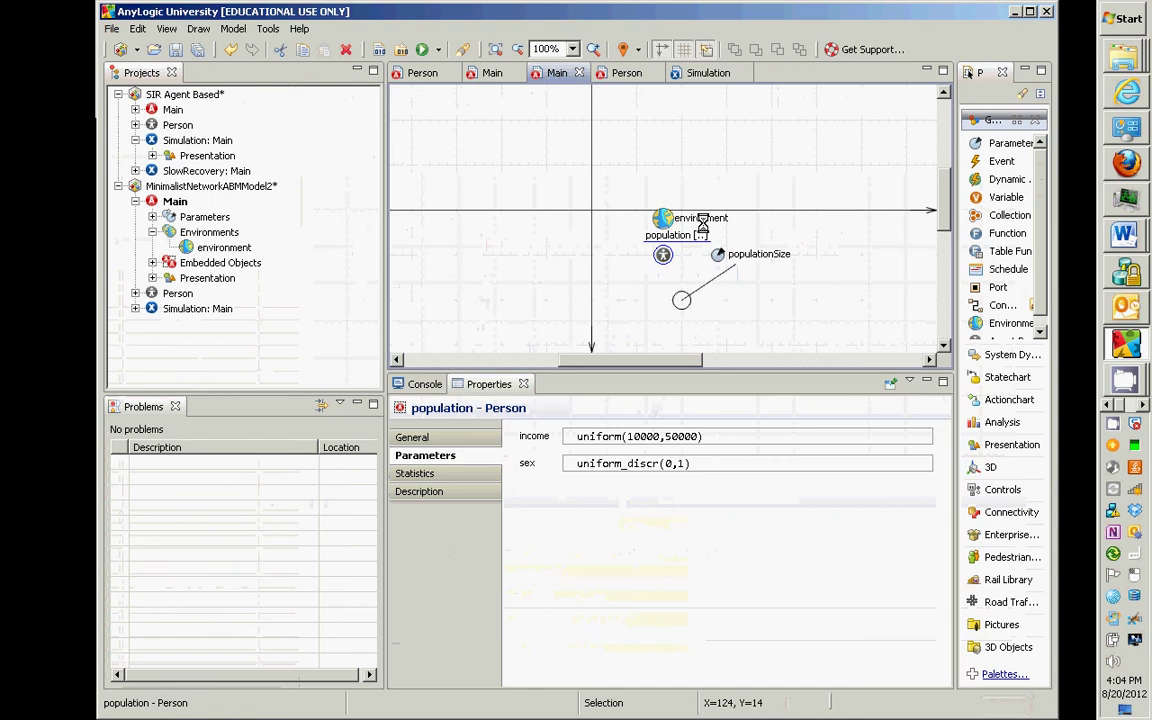
Replace the population's initial number of objects, 100, with populationSize, then select Simulation: Main
left_click(411, 434)
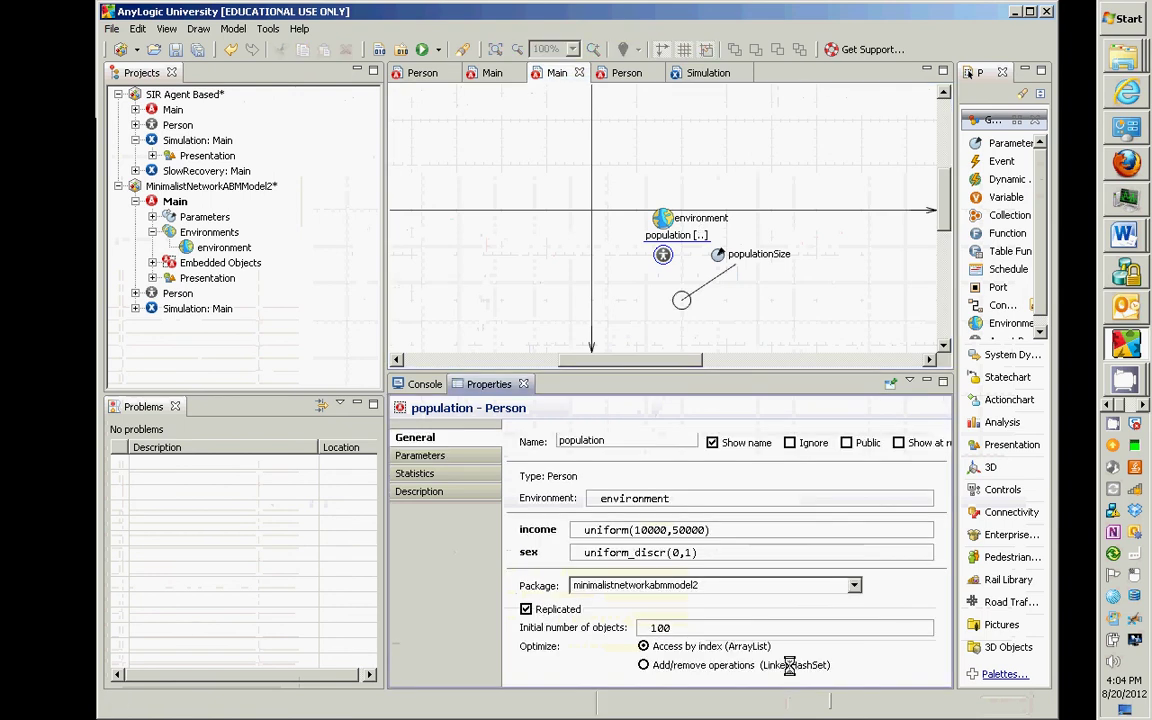
double_click(640, 627)
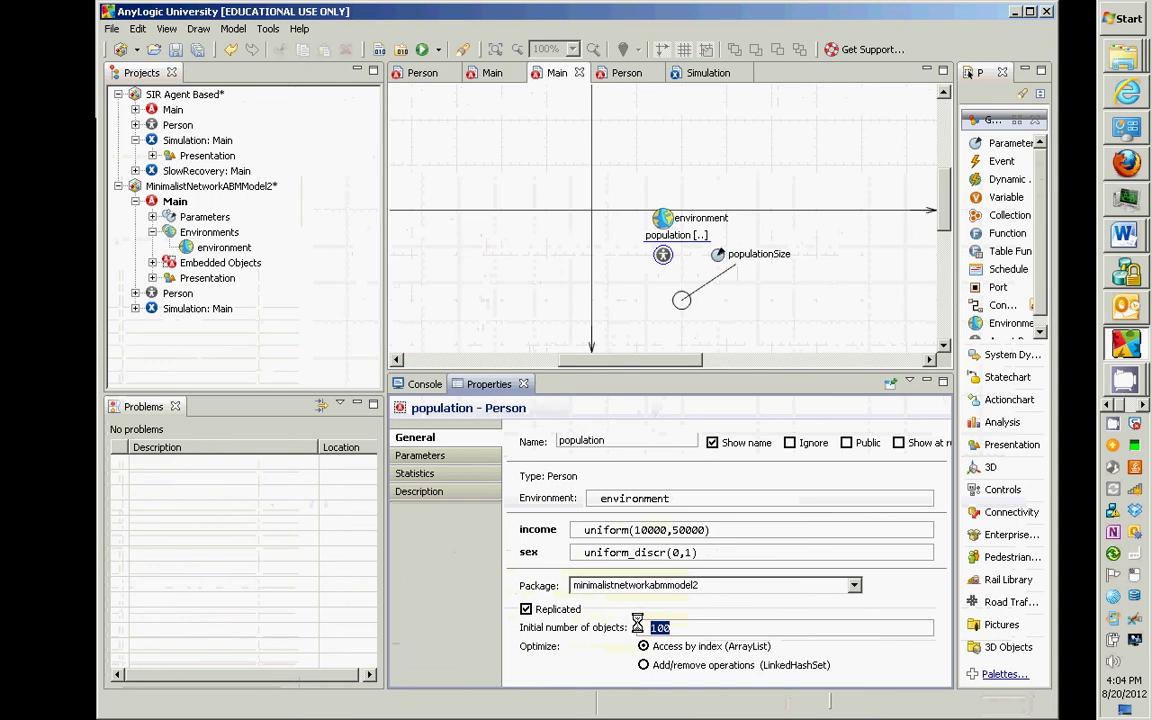
type("popul")
key("ctrl+space")
key("Return")
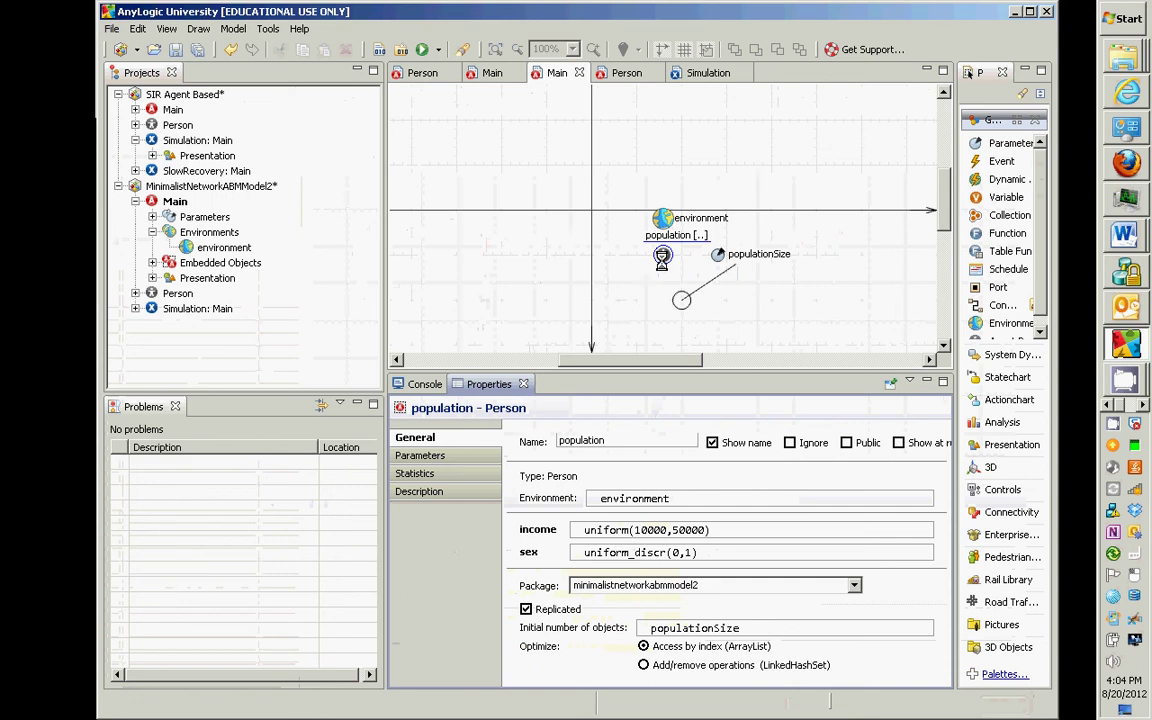
left_click(662, 255)
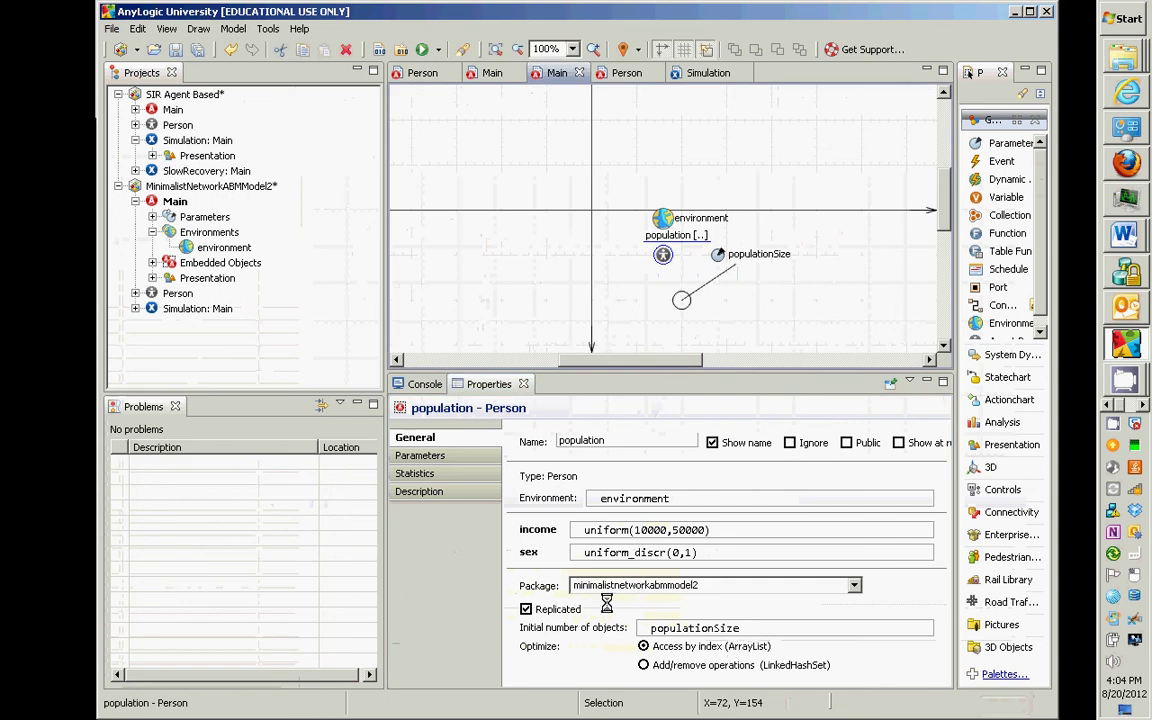
left_click_drag(761, 627, 642, 627)
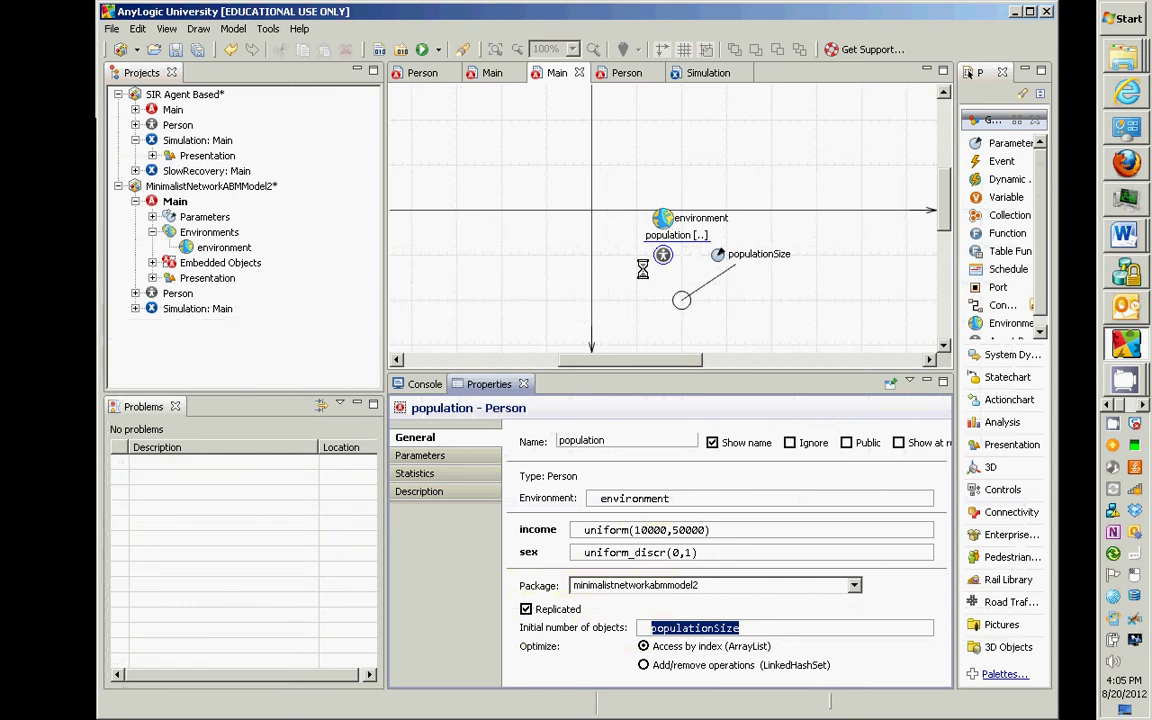
left_click(663, 256)
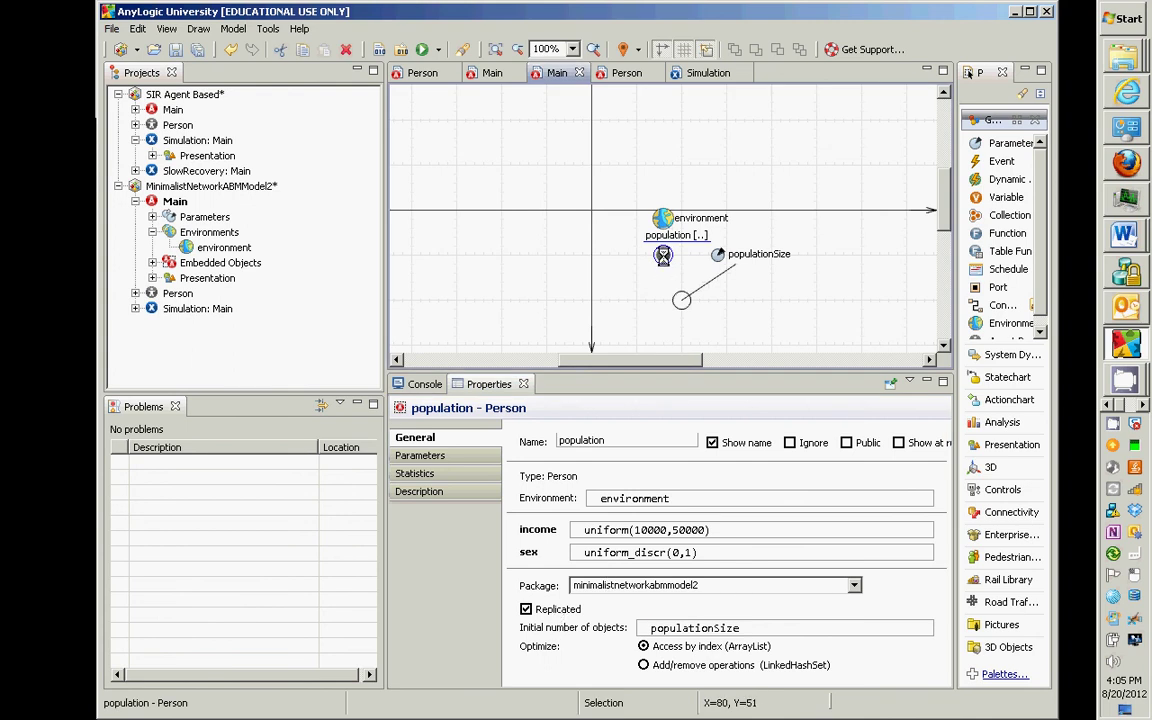
left_click_drag(745, 628, 594, 612)
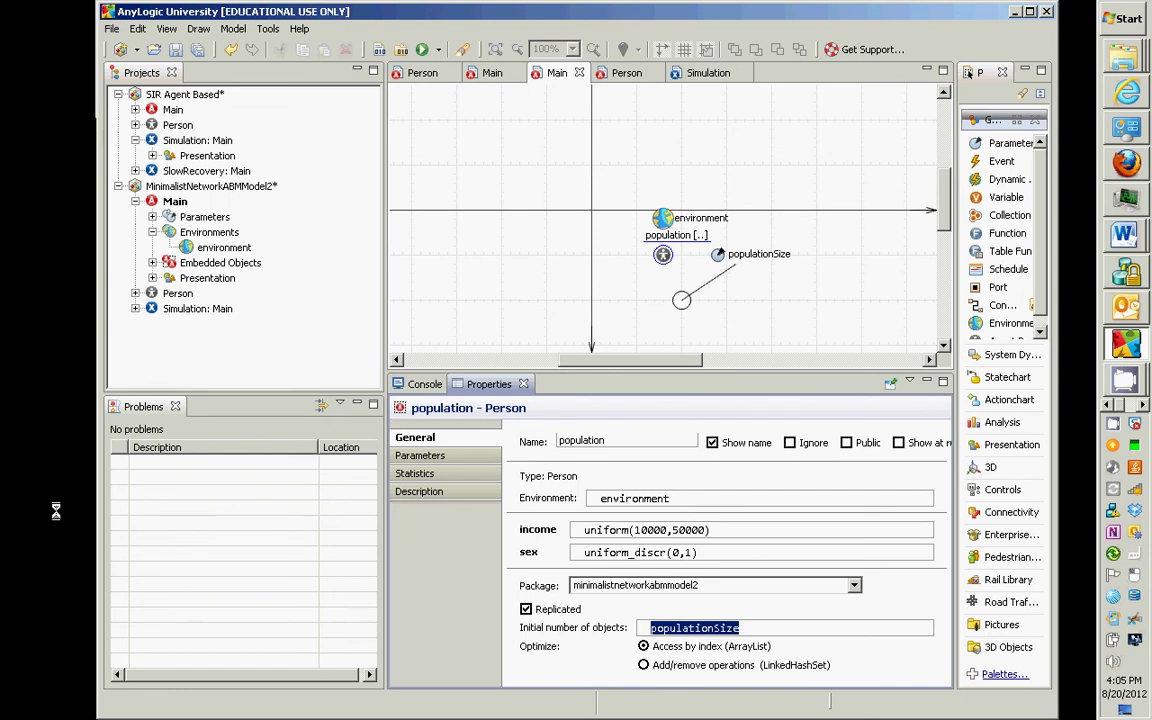
left_click(186, 309)
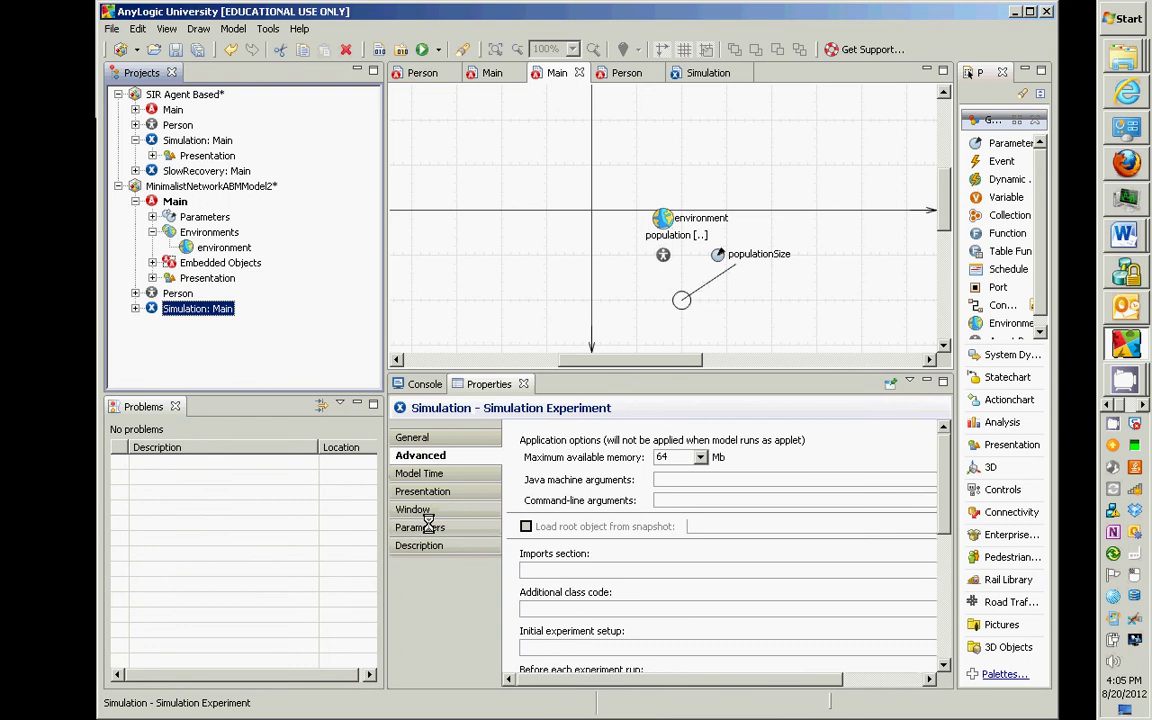
Check on the Simulation experiment's Parameters page that populationSize is 100
double_click(177, 310)
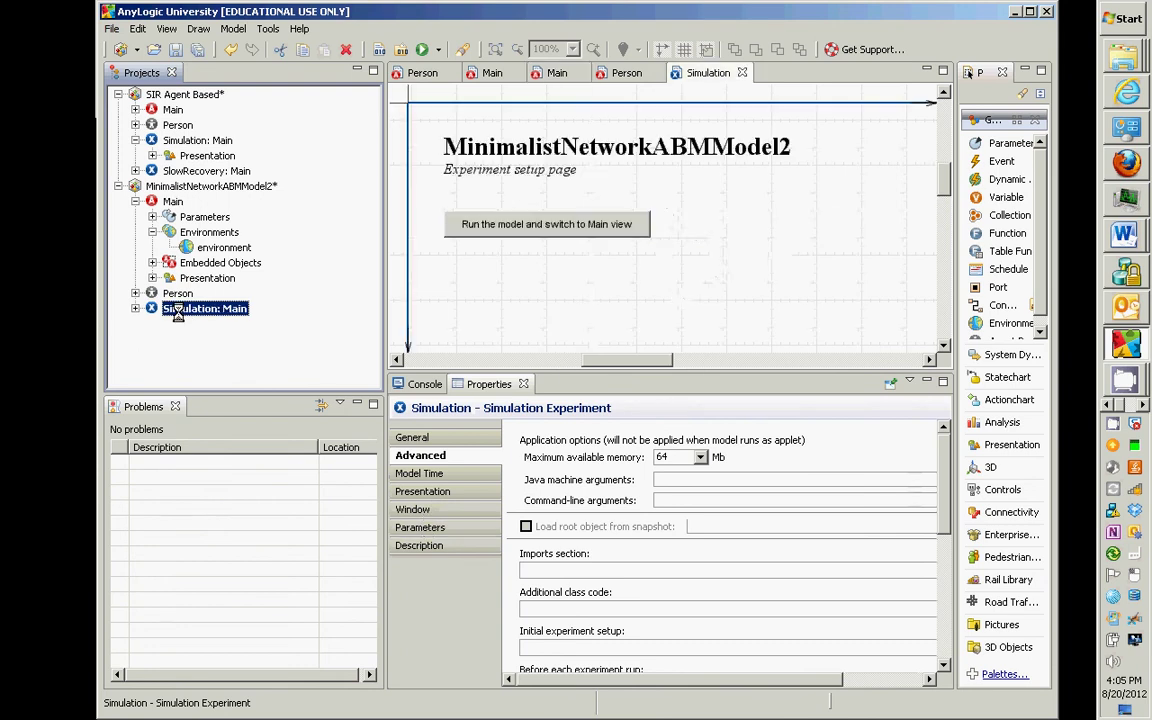
left_click(422, 527)
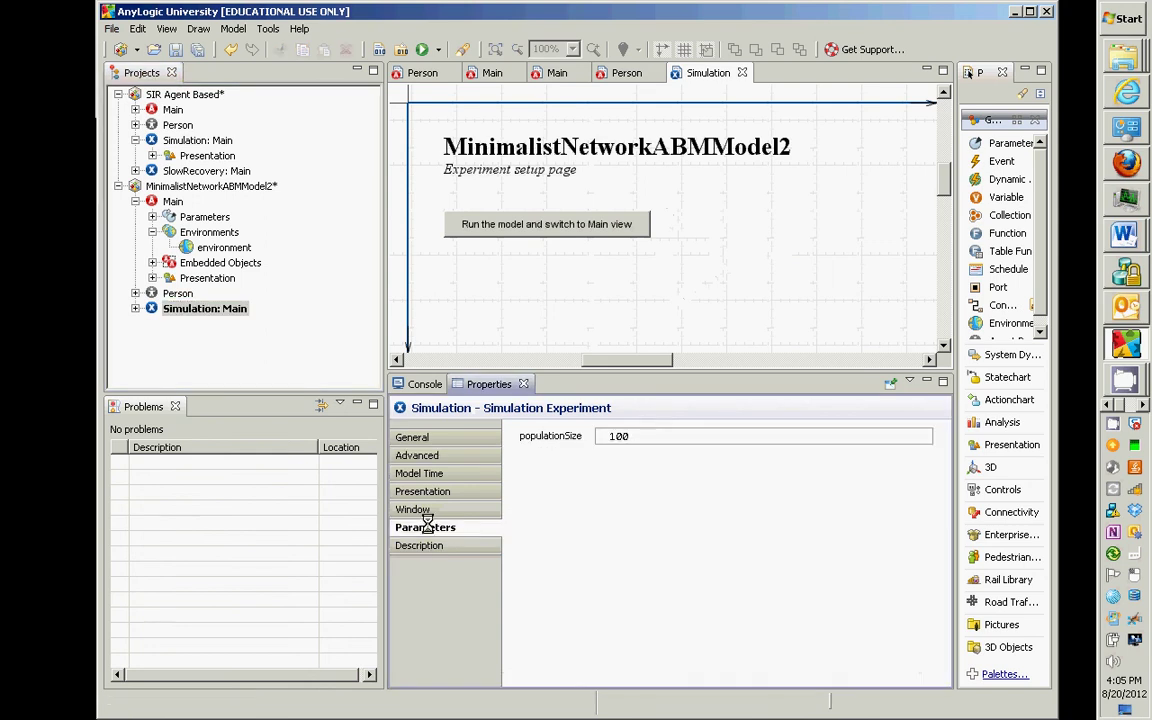
double_click(646, 437)
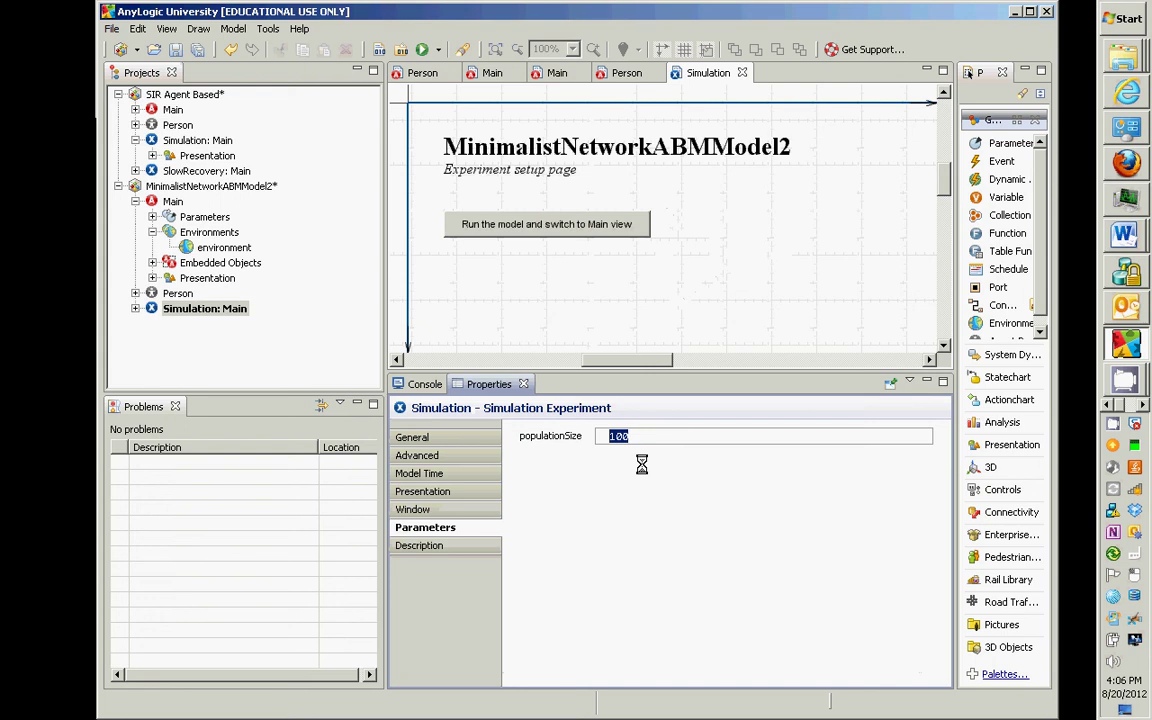
Run the Simulation experiment to see the Person network, then close it
right_click(212, 306)
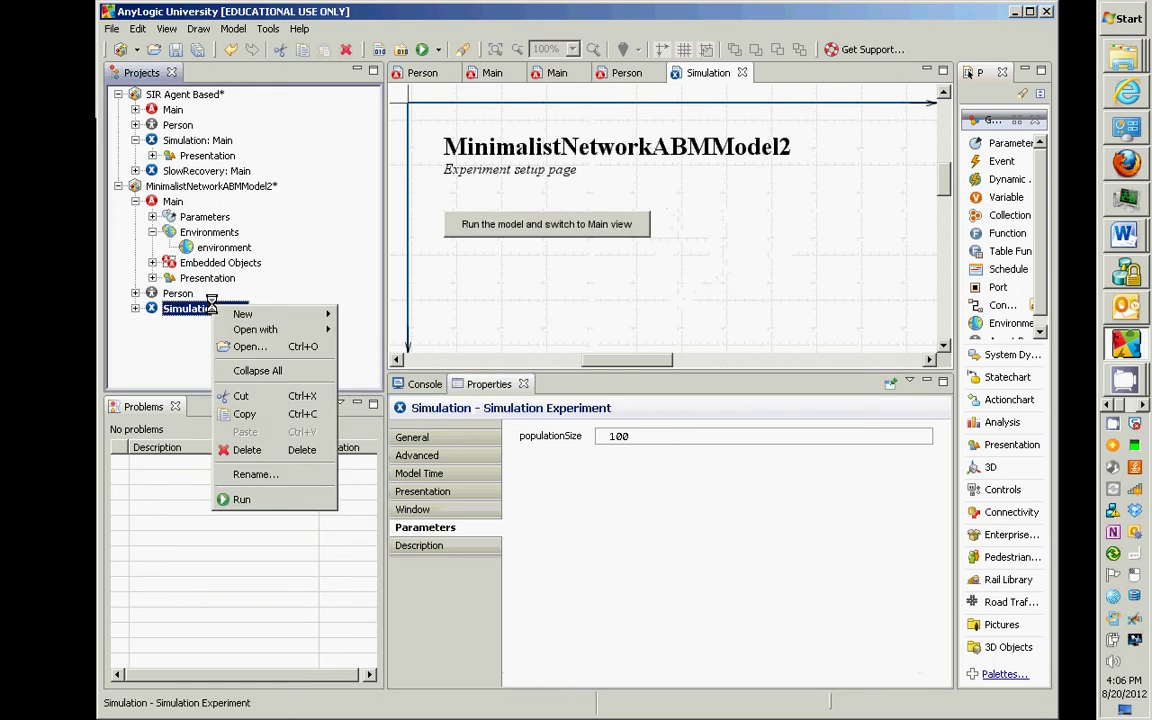
left_click(245, 498)
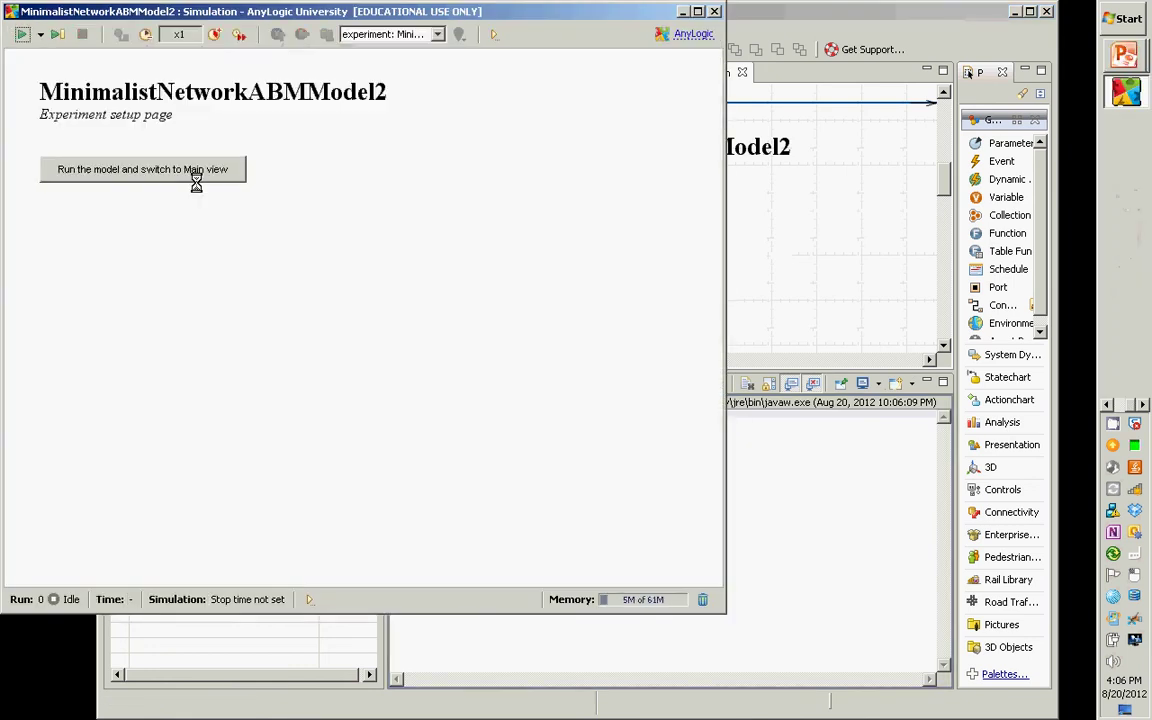
left_click(196, 172)
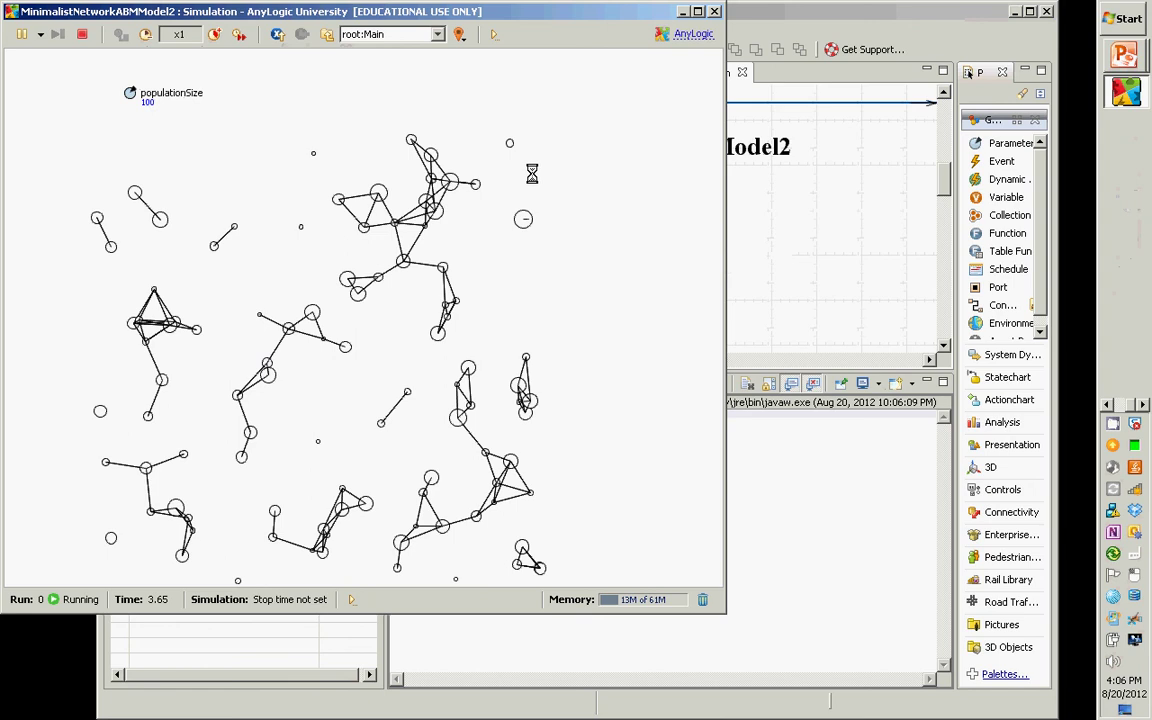
left_click(714, 11)
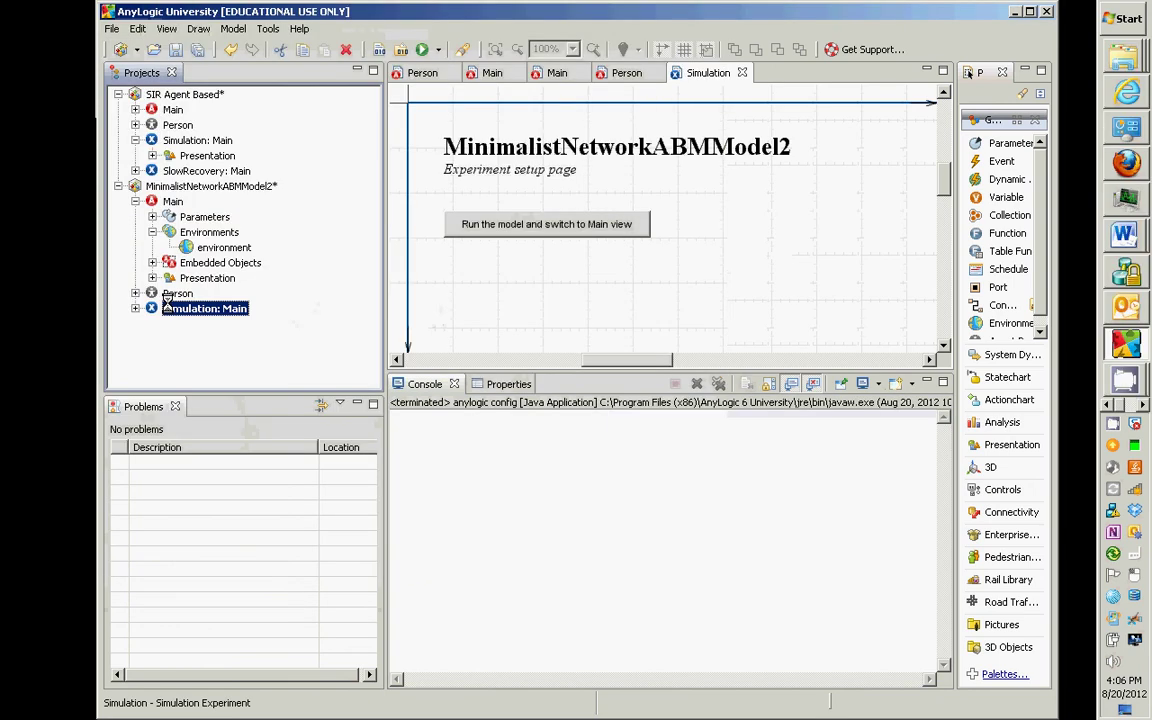
Create a new experiment named LargePopulation in the MinimalistNetworkABMModel2 model
right_click(168, 305)
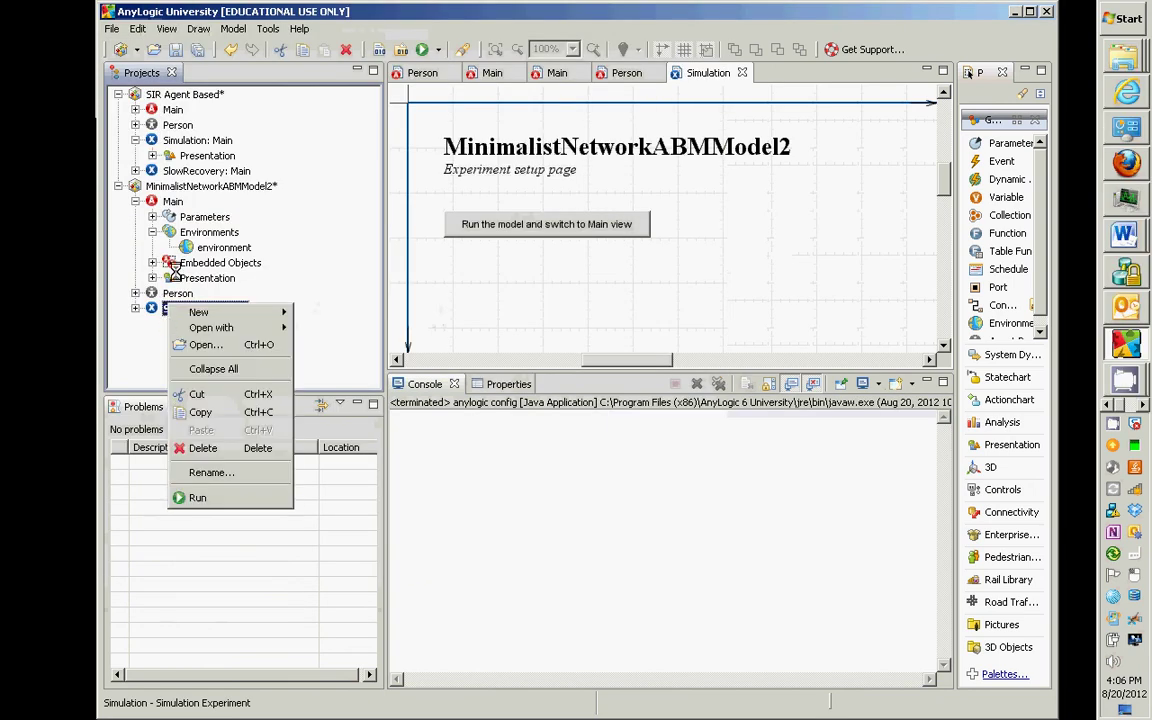
right_click(176, 186)
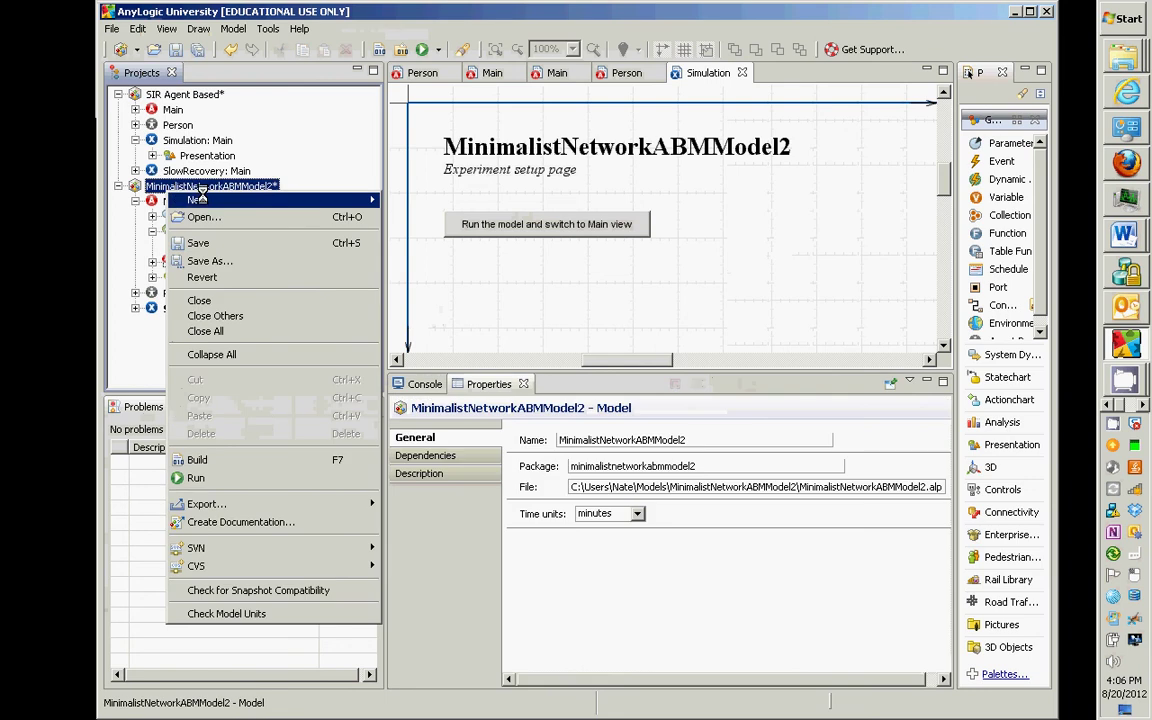
mouse_move(190, 199)
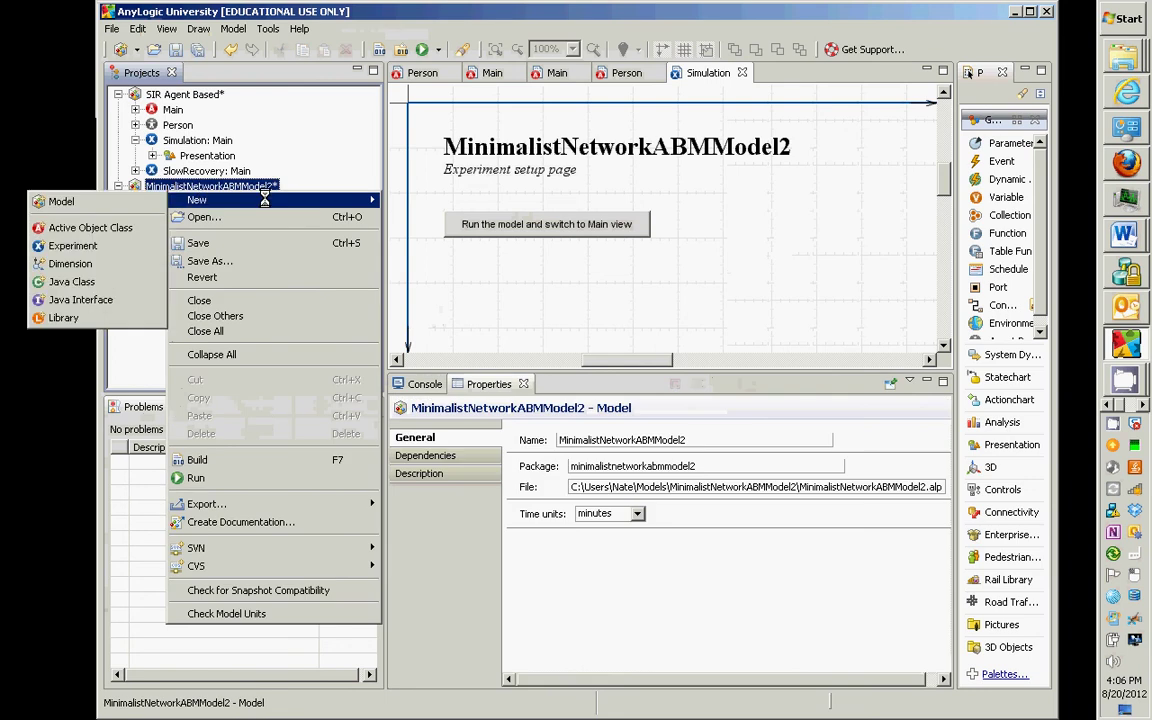
left_click(110, 246)
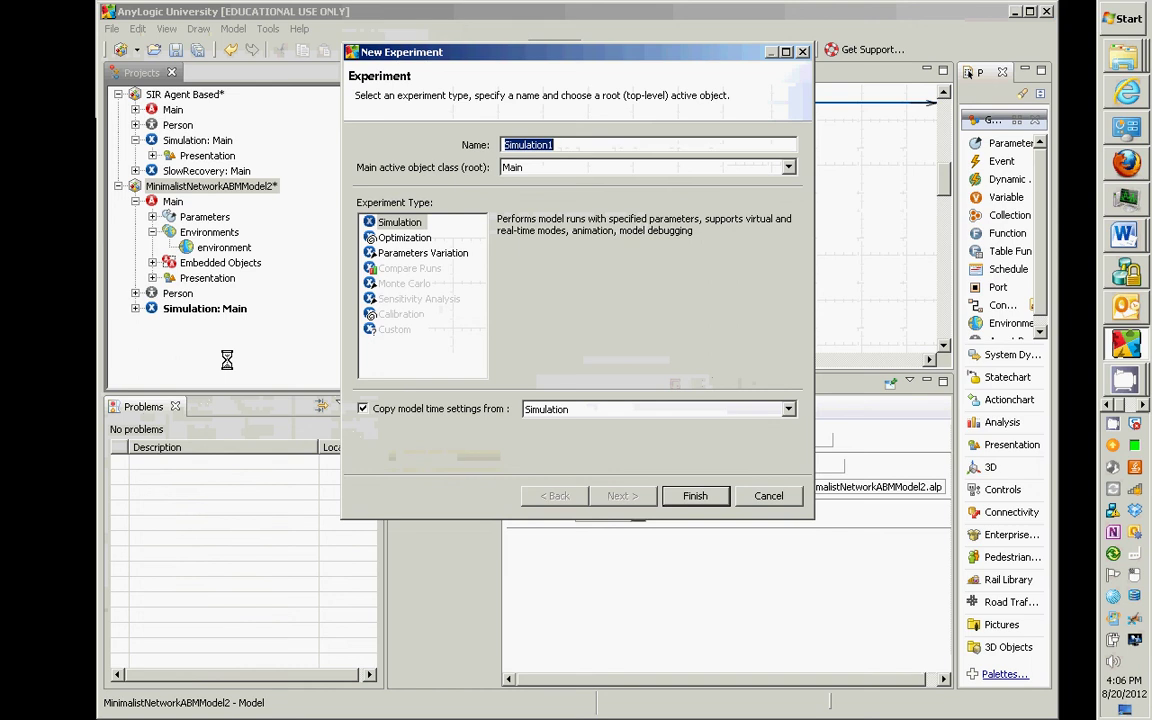
type("LargePopulation")
key("Return")
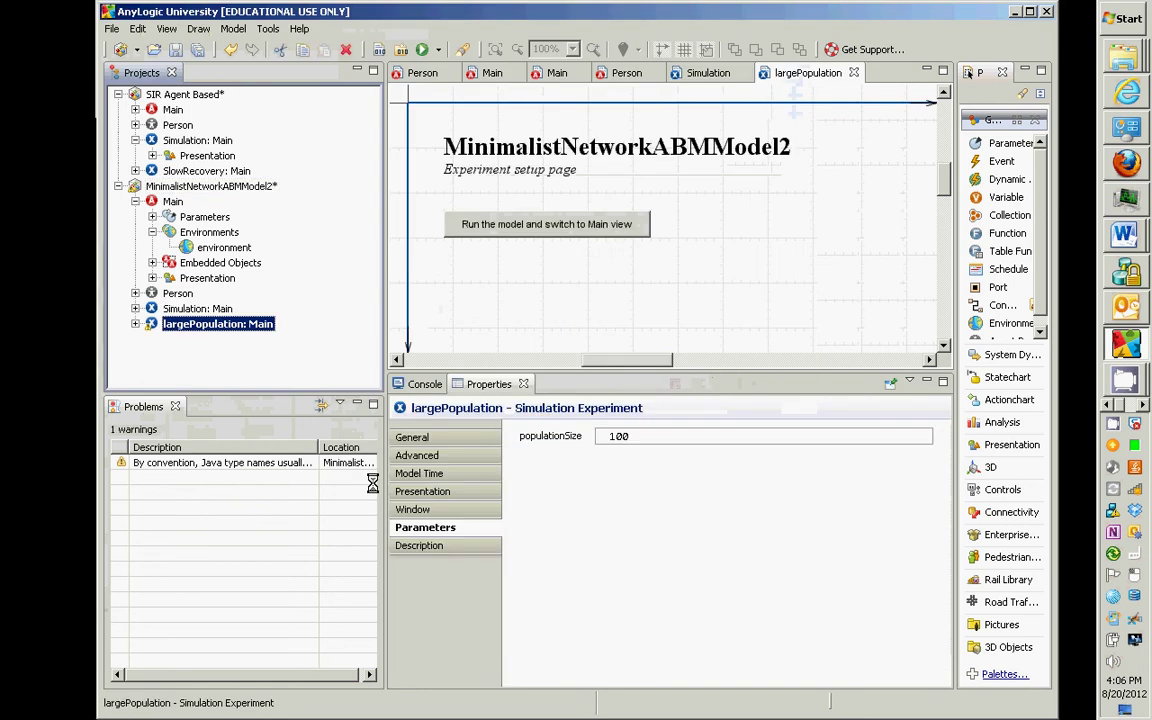
Change largePopulation's populationSize parameter from 100 to 1000
left_click(440, 437)
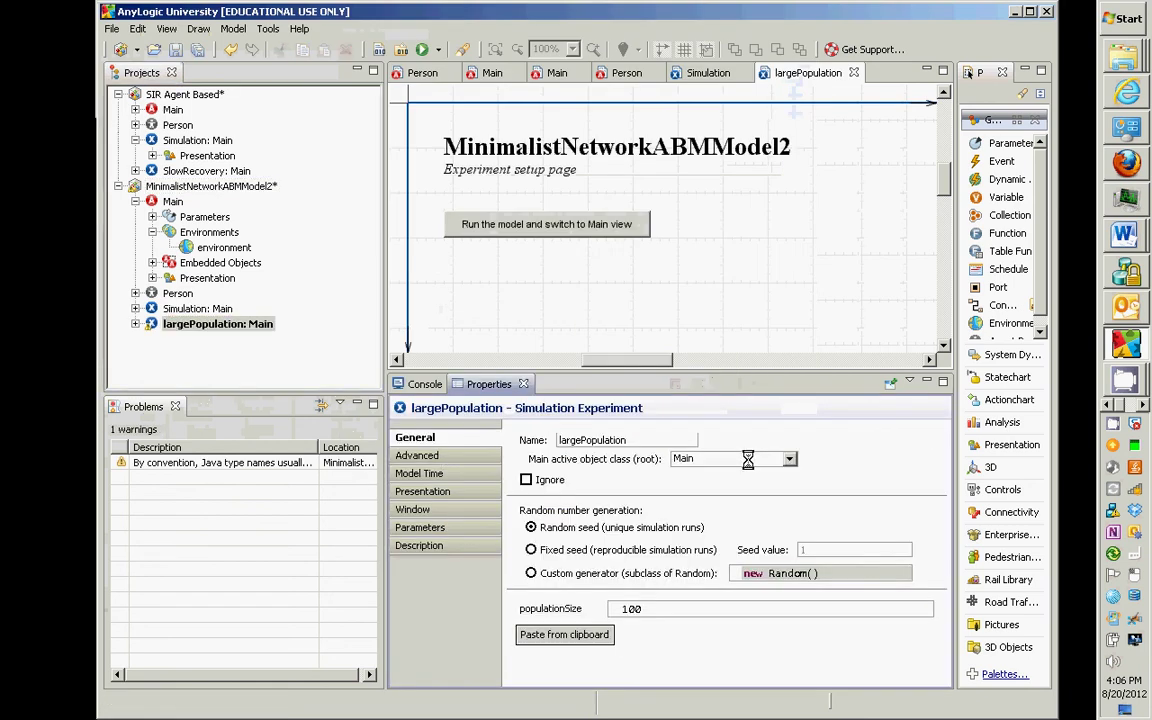
left_click(437, 527)
left_click(654, 436)
key("End")
type("0")
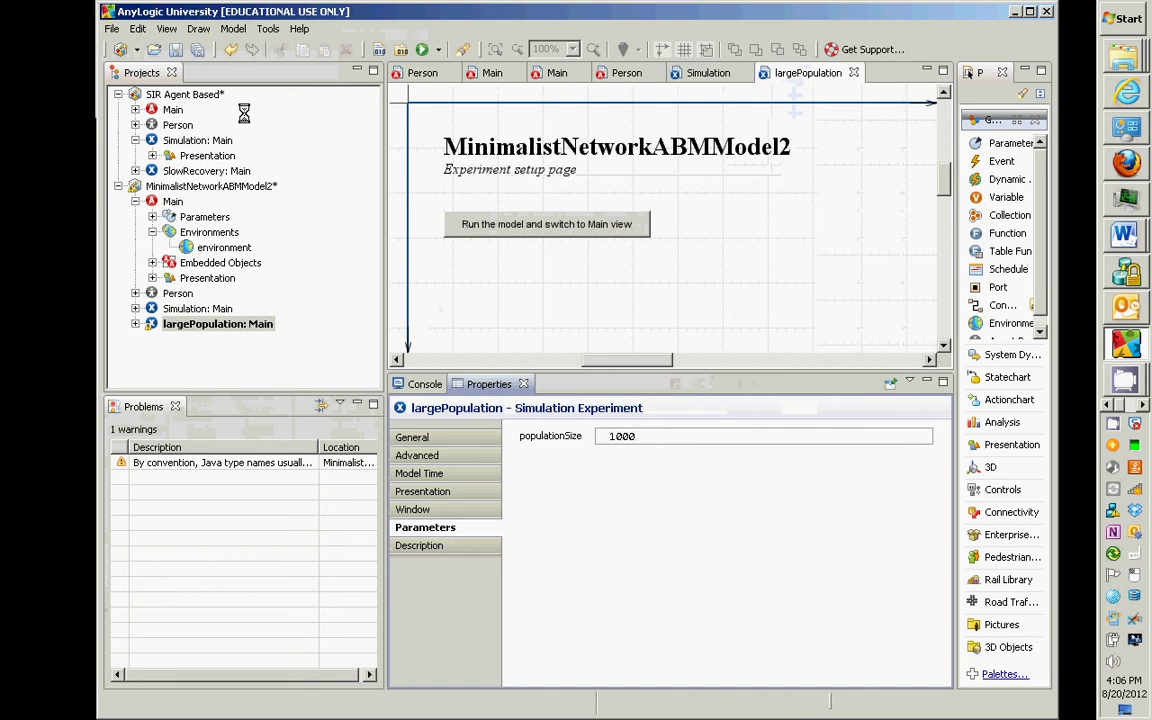
Run the largePopulation experiment with 1000 people
right_click(233, 321)
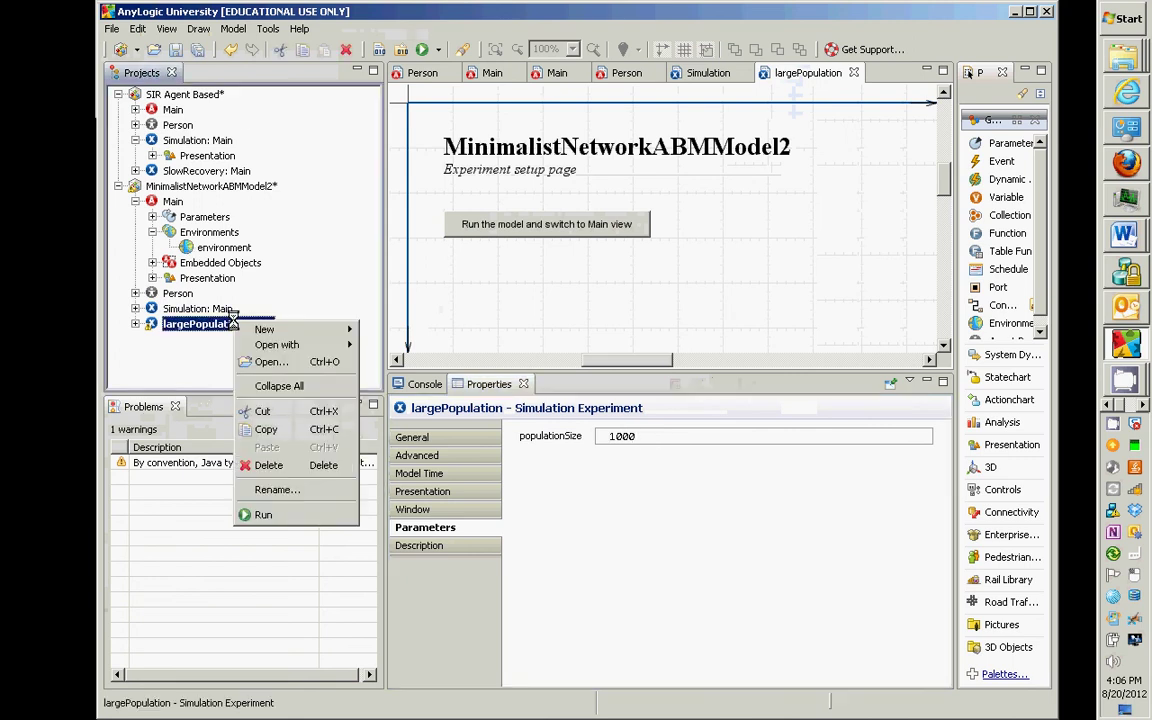
left_click(256, 515)
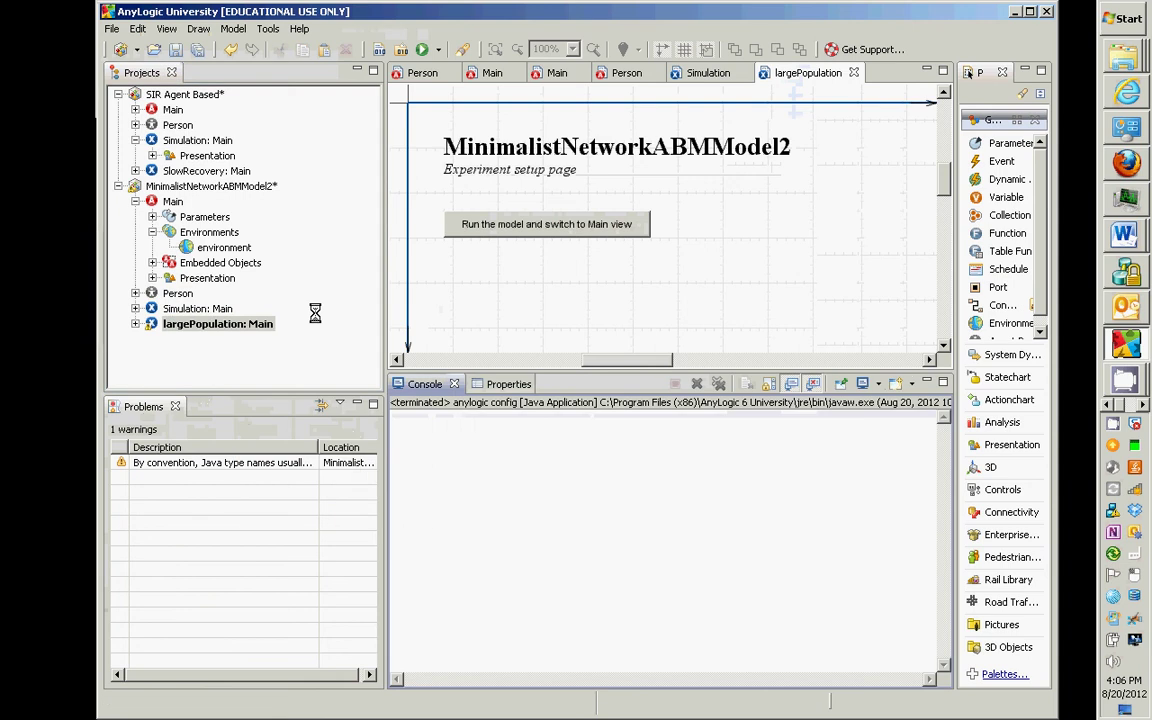
left_click(233, 171)
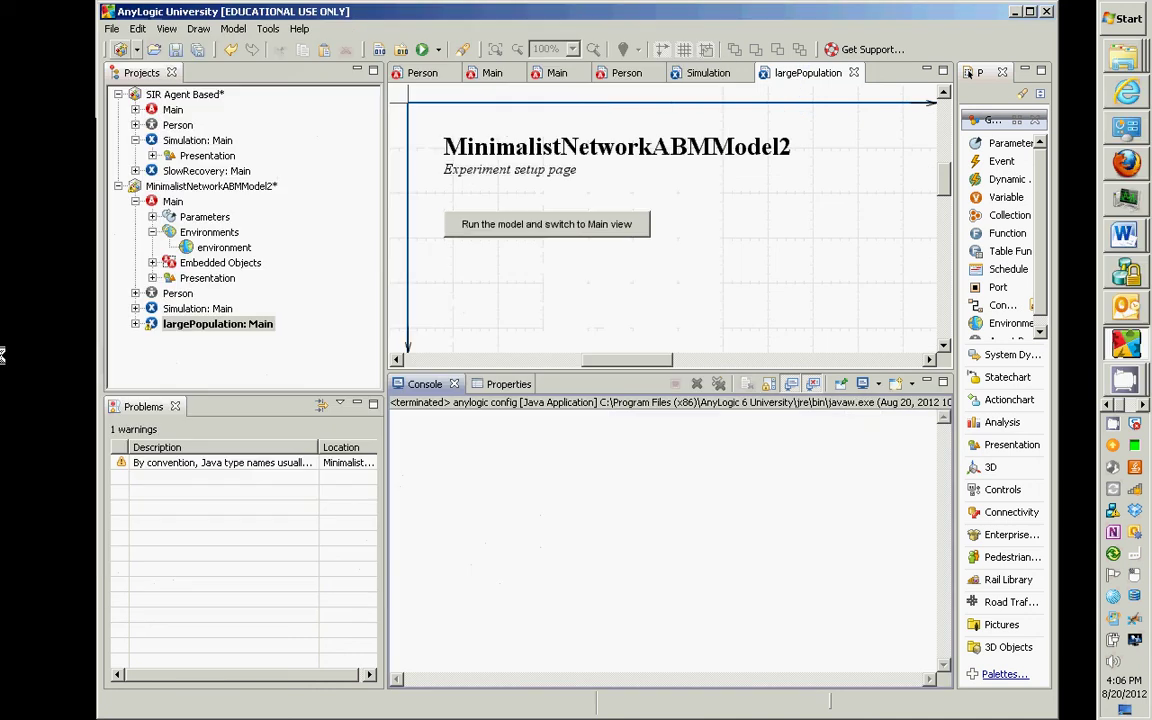
Close the simulation window and reopen the Main diagram
left_click(150, 324)
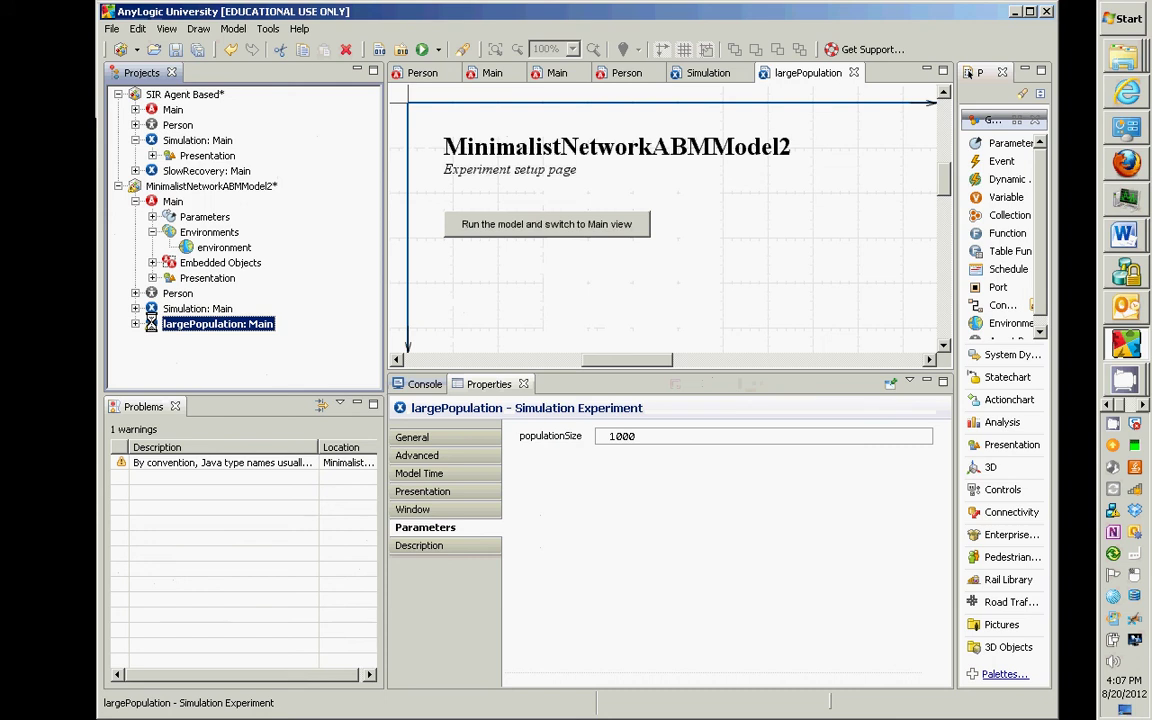
double_click(173, 201)
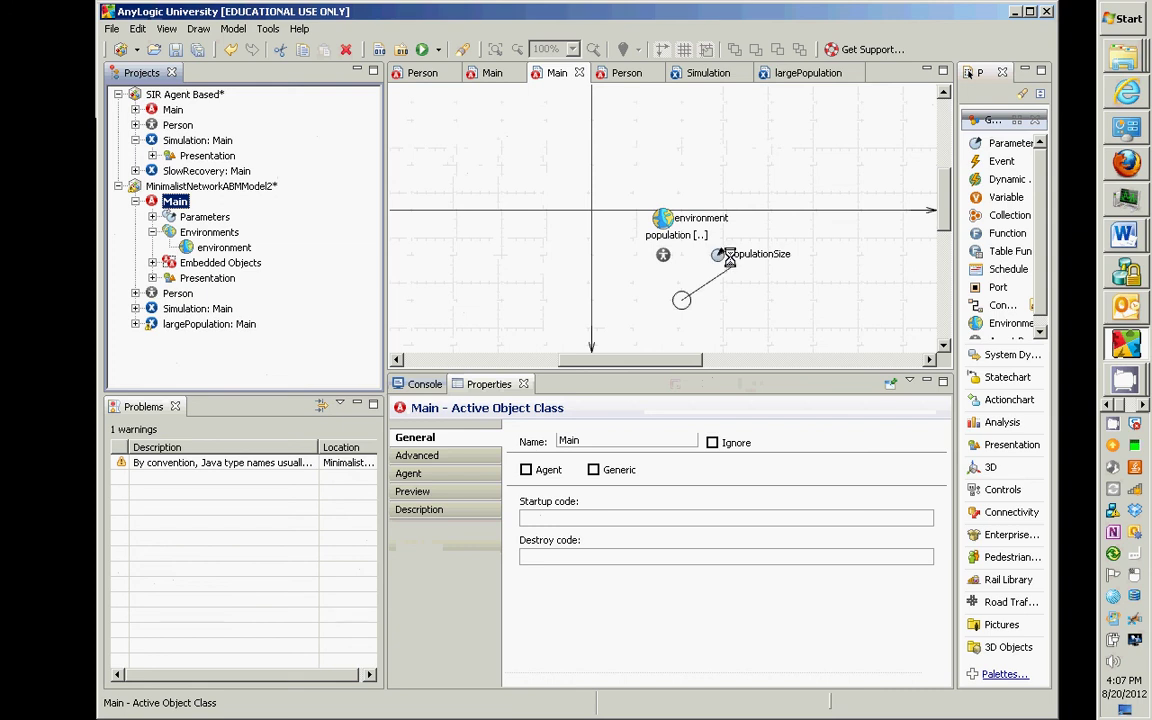
Confirm the population's initial count is populationSize, then open the Person class diagram
left_click(660, 253)
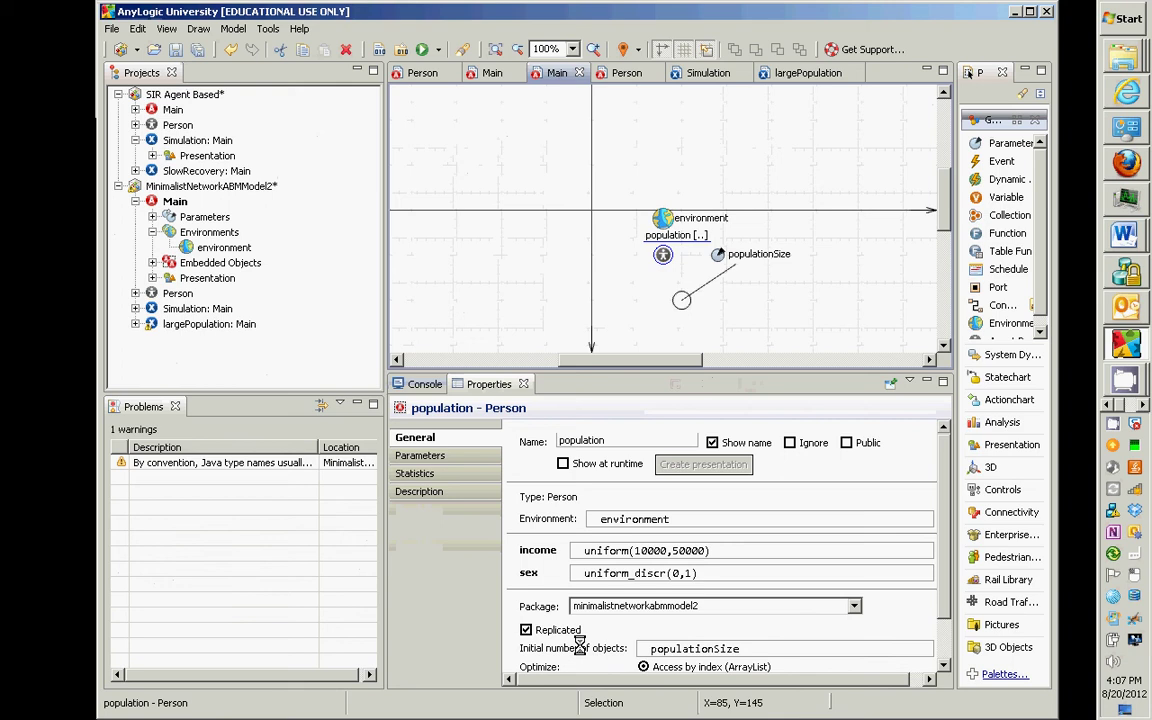
left_click(689, 648)
left_click_drag(682, 648, 655, 648)
left_click(763, 648)
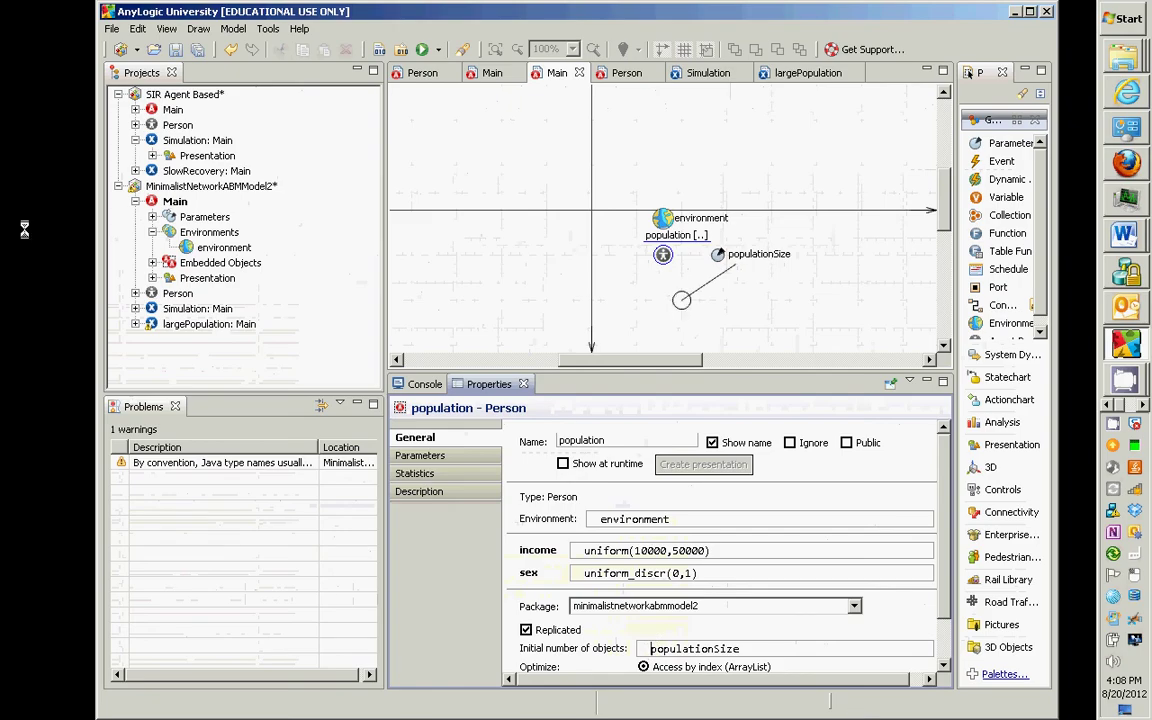
left_click(147, 297)
double_click(147, 297)
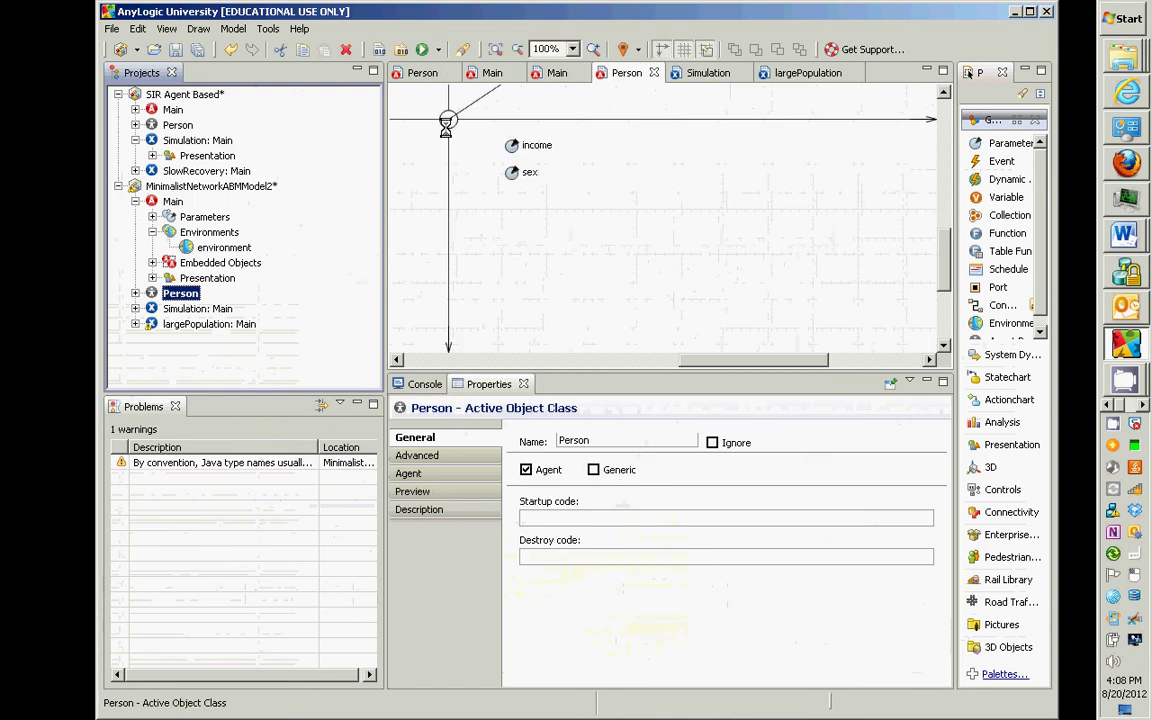
Set the Person oval's fill colour to the expression (sex == 0) ? blue : pink
left_click(447, 121)
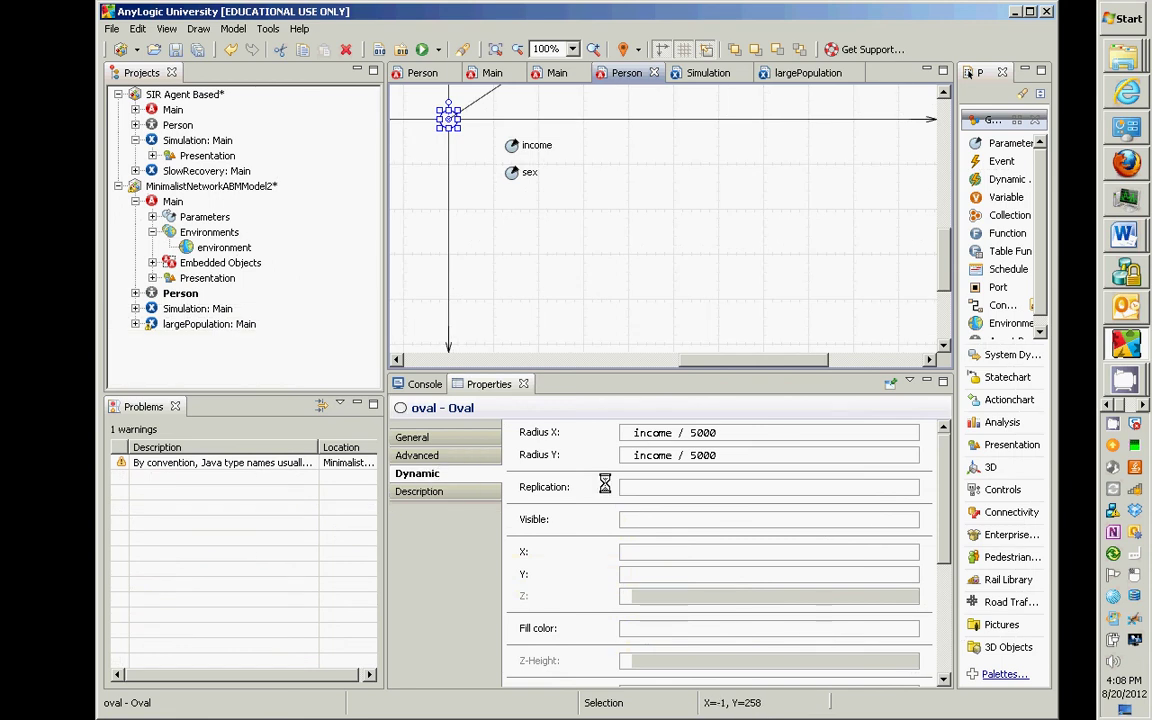
scroll(943, 450, "down", 5)
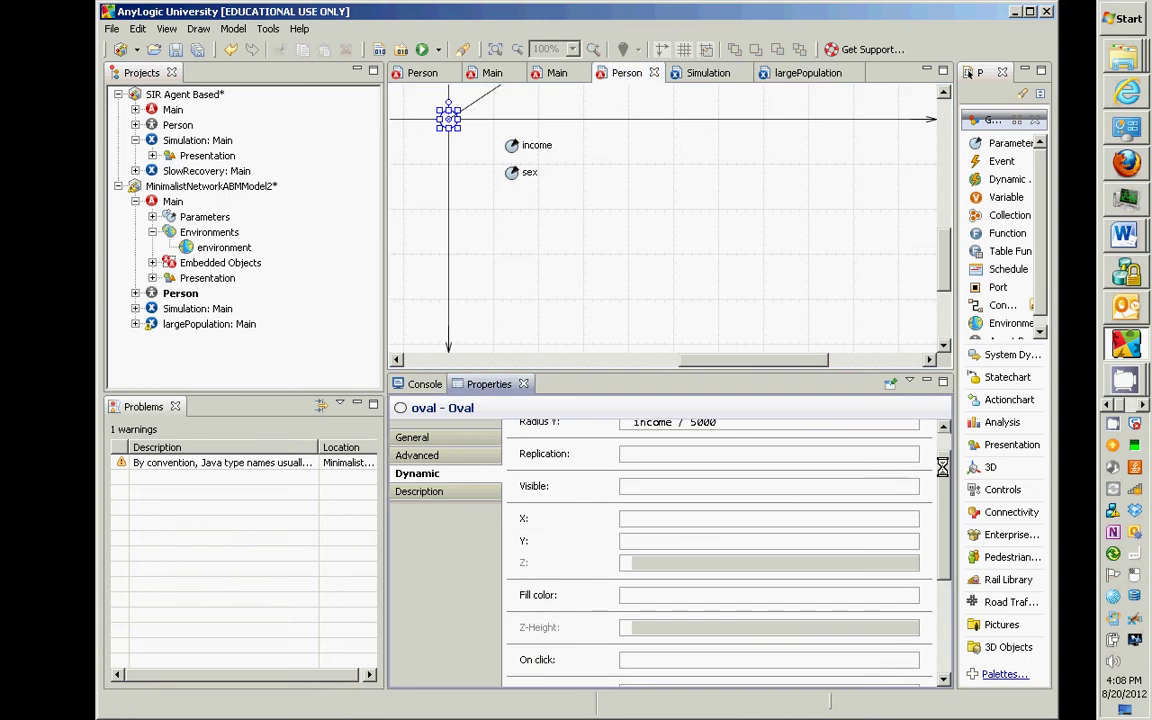
left_click(674, 500)
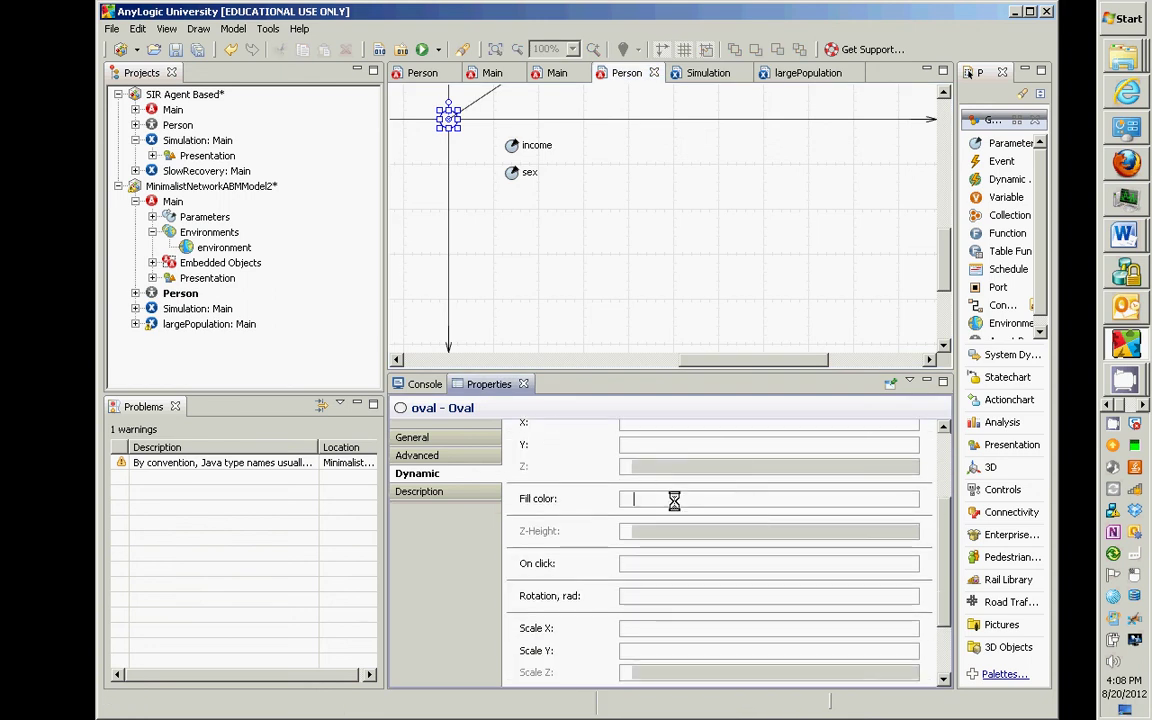
type("()")
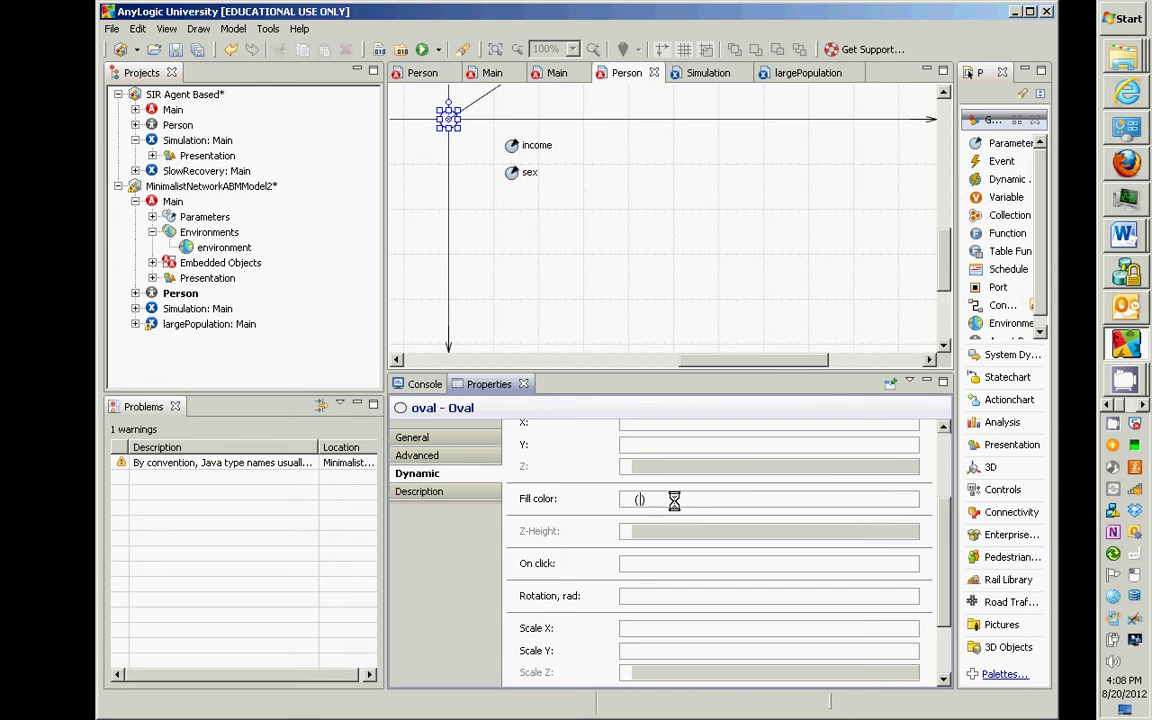
type("sex == 0")
key("Left")
key("Left")
key("shift+Left")
key("shift+Left")
key("shift+Left")
left_click(720, 502)
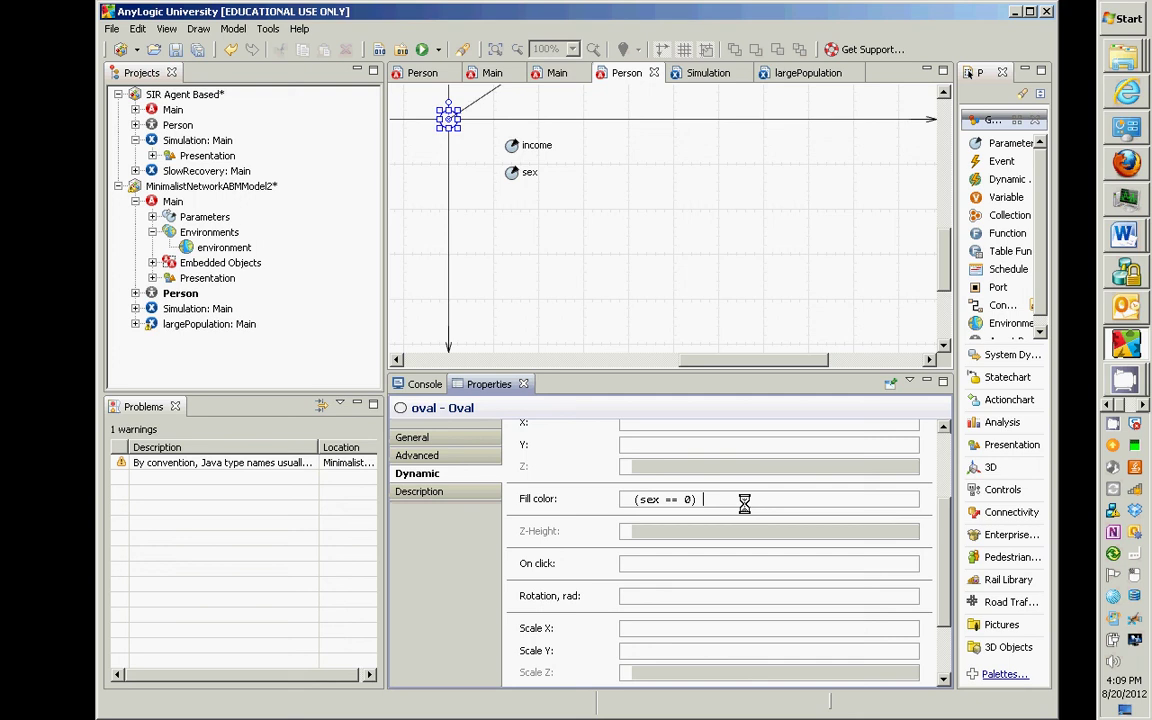
type("? blue : pink")
Build the model to verify the blue/pink fill expression, then select the expression
key("ctrl+shift+Left")
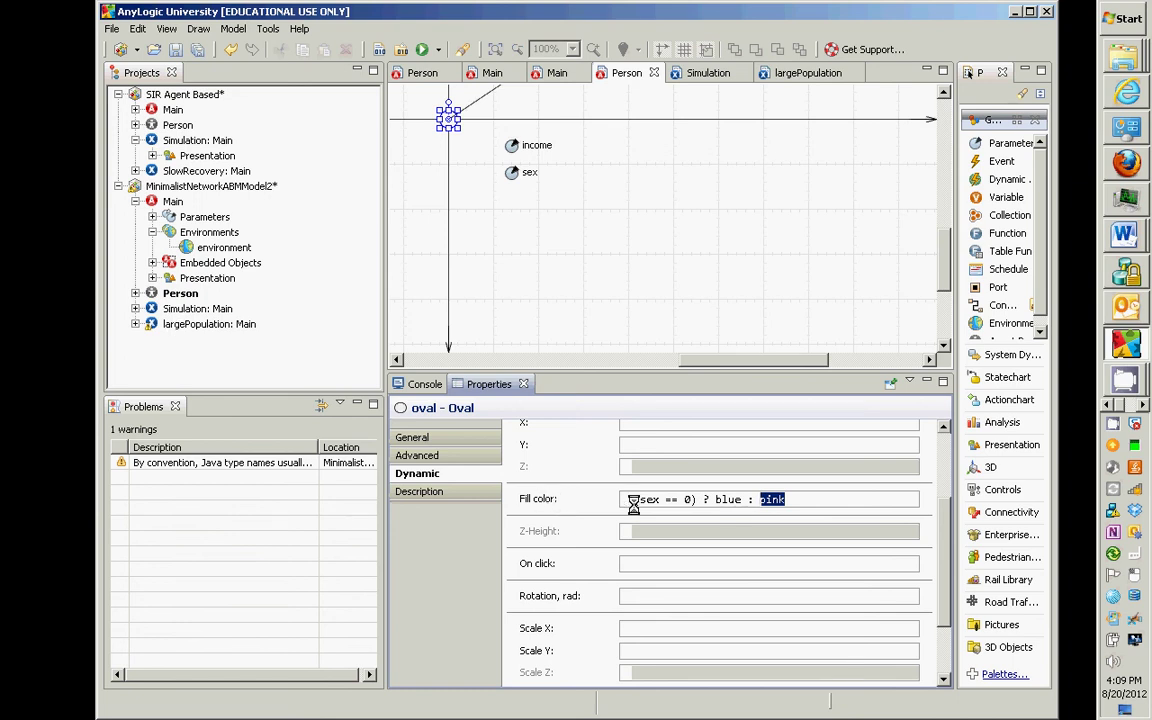
left_click(842, 498)
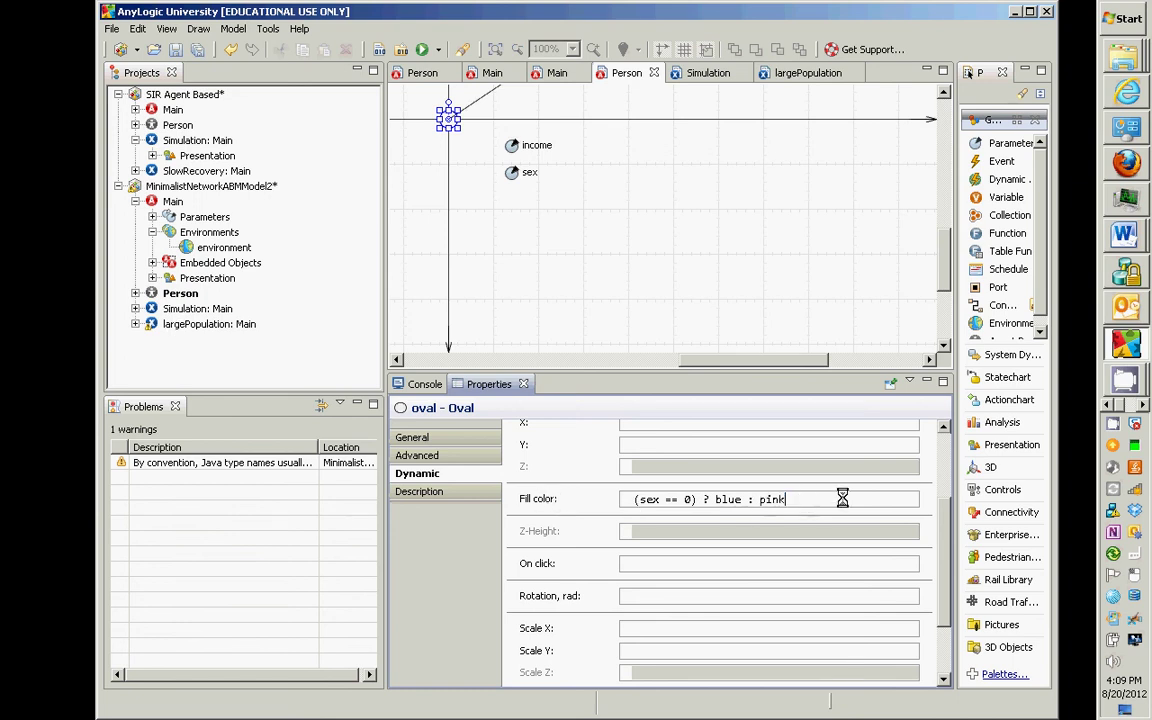
left_click_drag(842, 498, 603, 494)
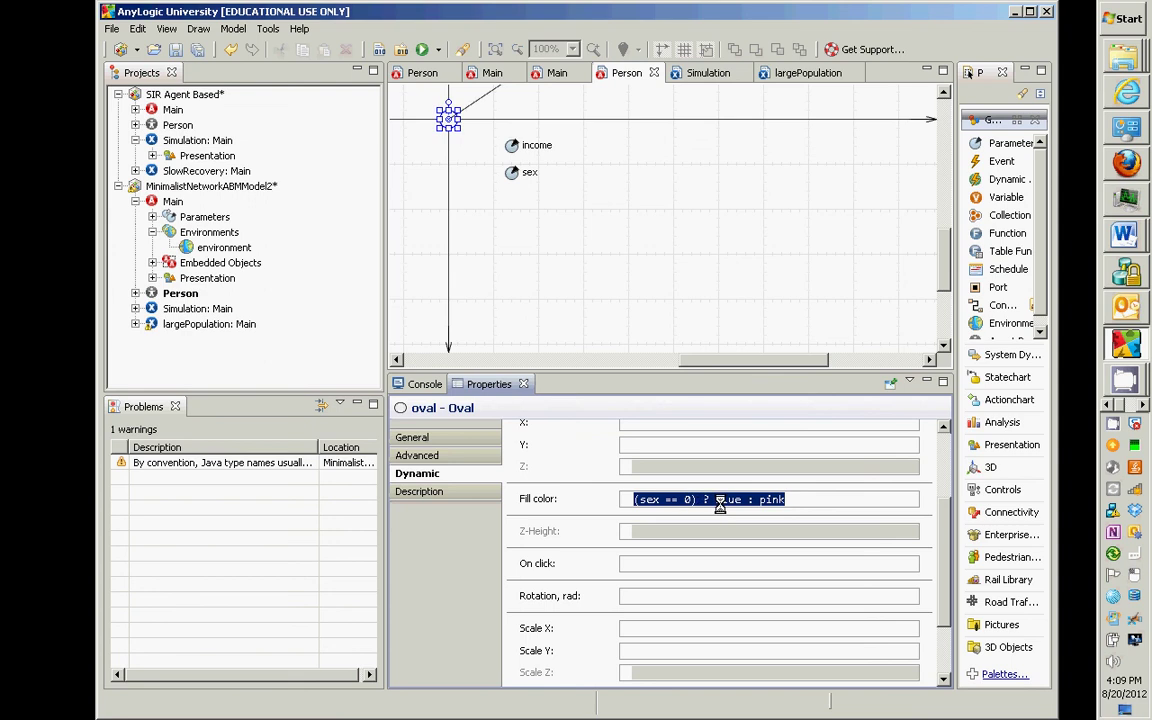
left_click(762, 499)
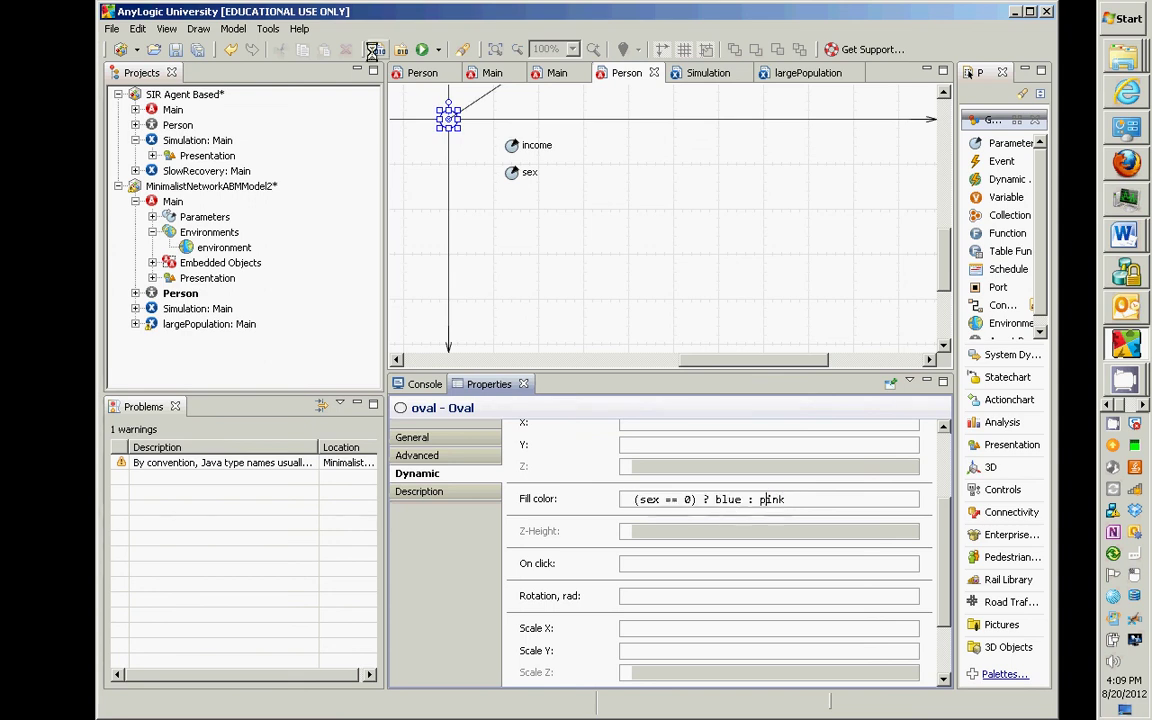
left_click(376, 49)
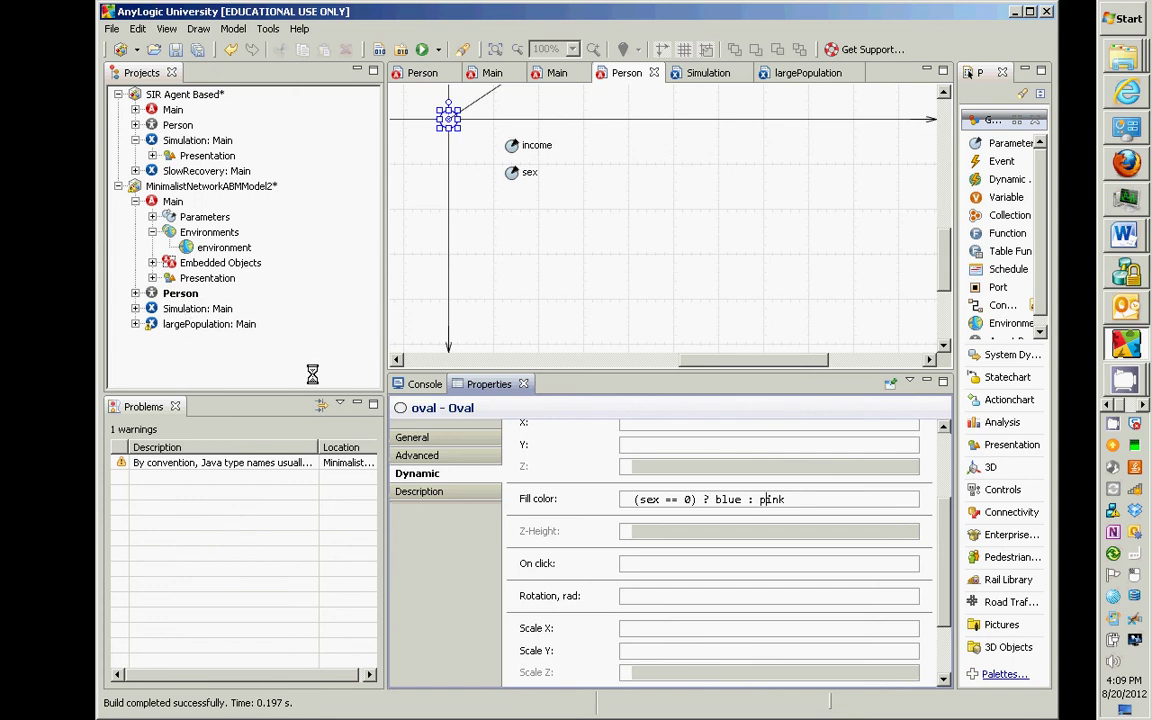
left_click_drag(800, 499, 633, 499)
key("ctrl+c")
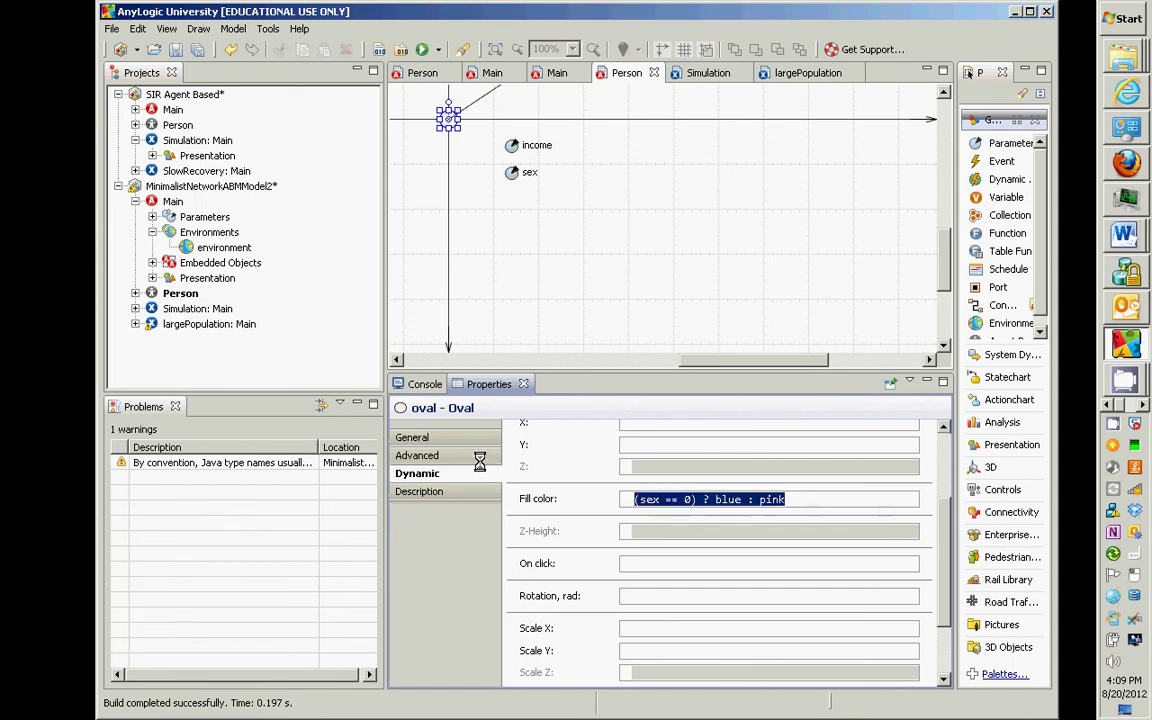
key("super")
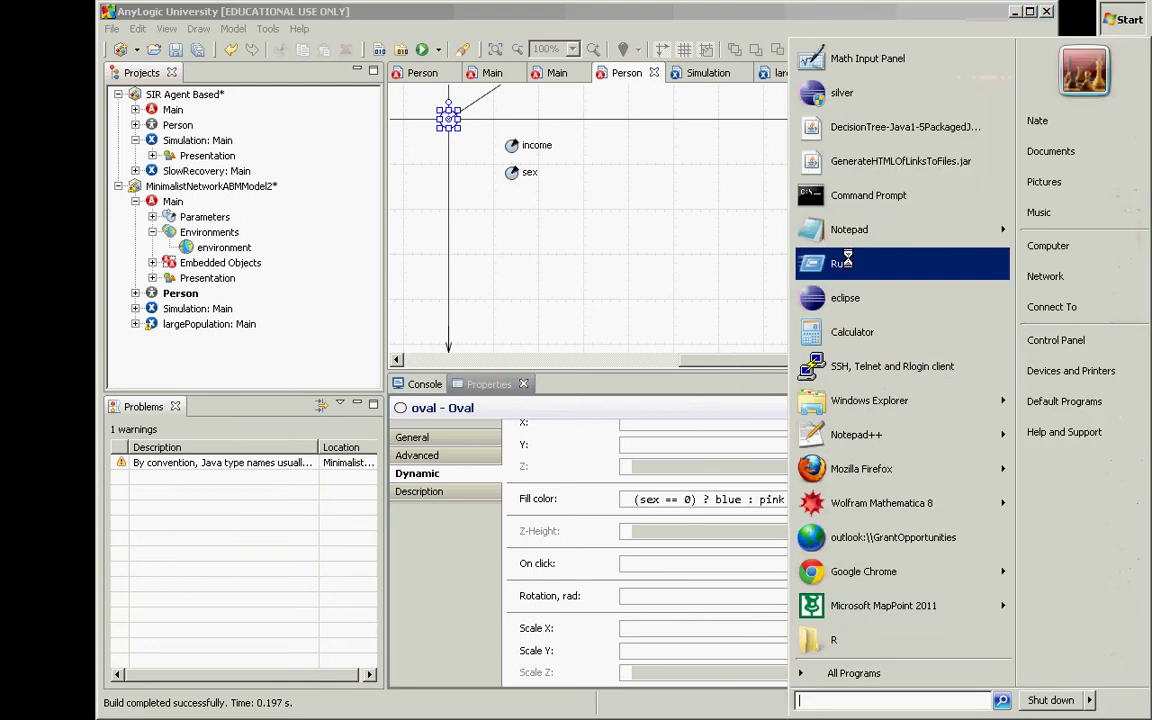
Paste the expression (sex == 0) ? blue : pink into a new Notepad note and select it
left_click(822, 229)
key("ctrl+v")
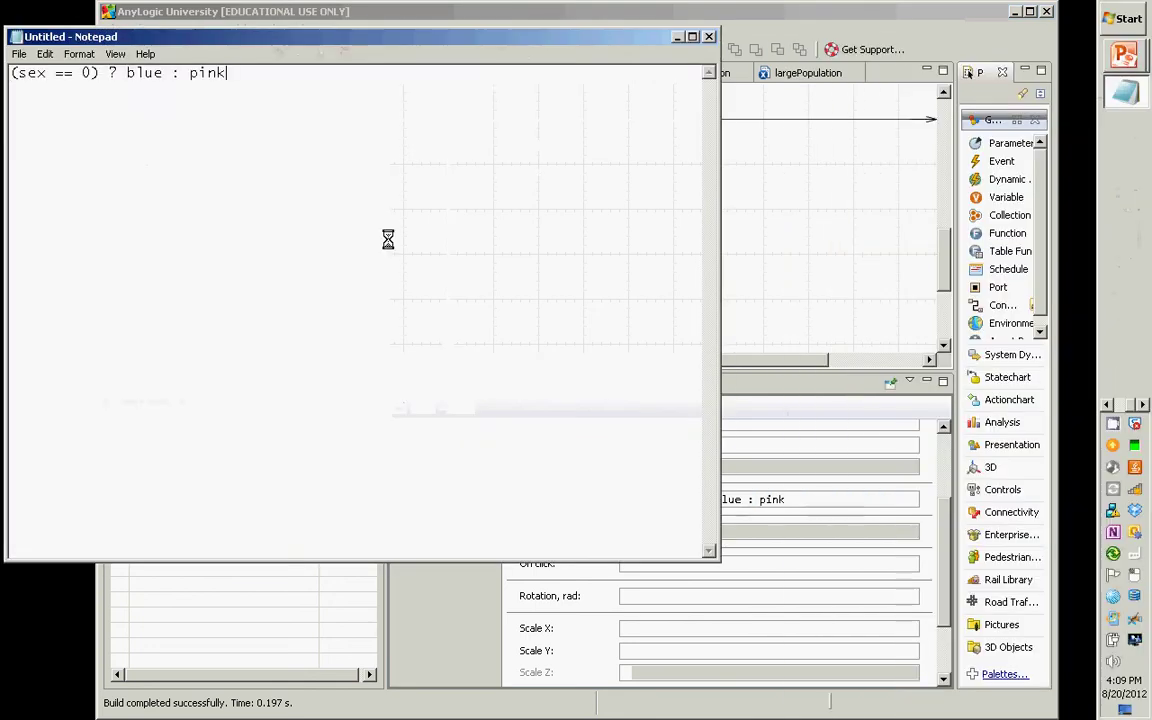
key("shift+Left")
key("shift+Left")
key("shift+Left")
key("shift+Left")
key("shift+Left")
key("shift+Left")
key("shift+Home")
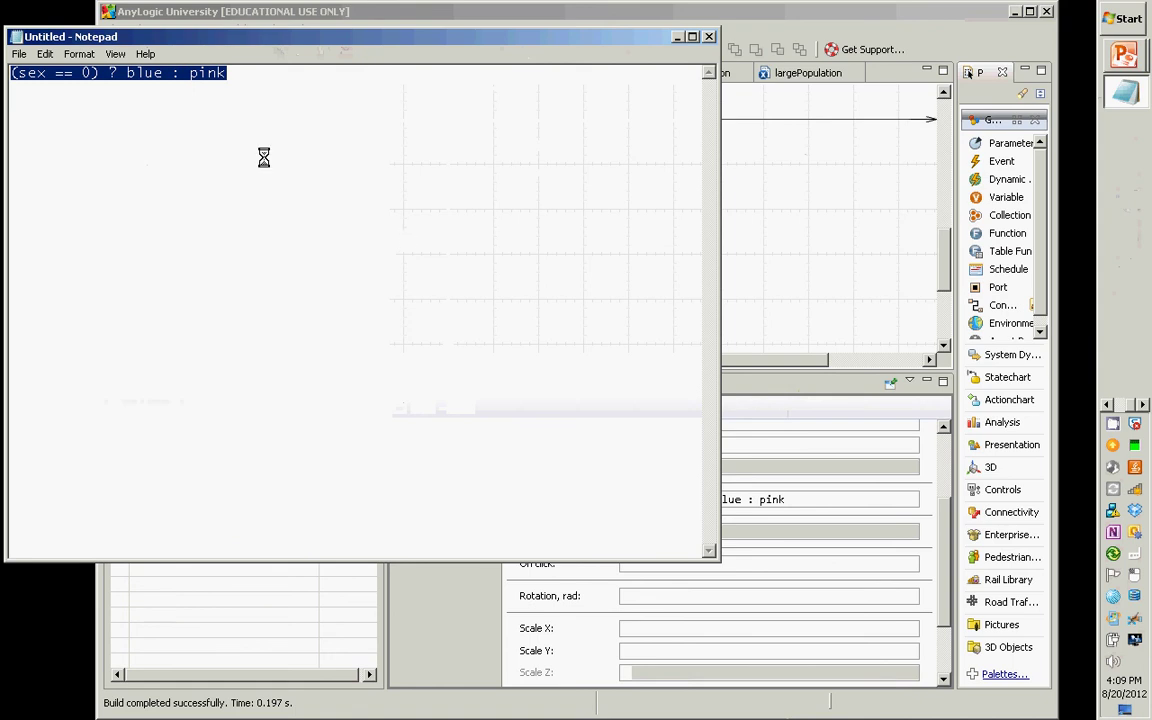
Display the note's text in 72-point Lucida Console
left_click(115, 54)
left_click(77, 105)
left_click(79, 54)
left_click(40, 85)
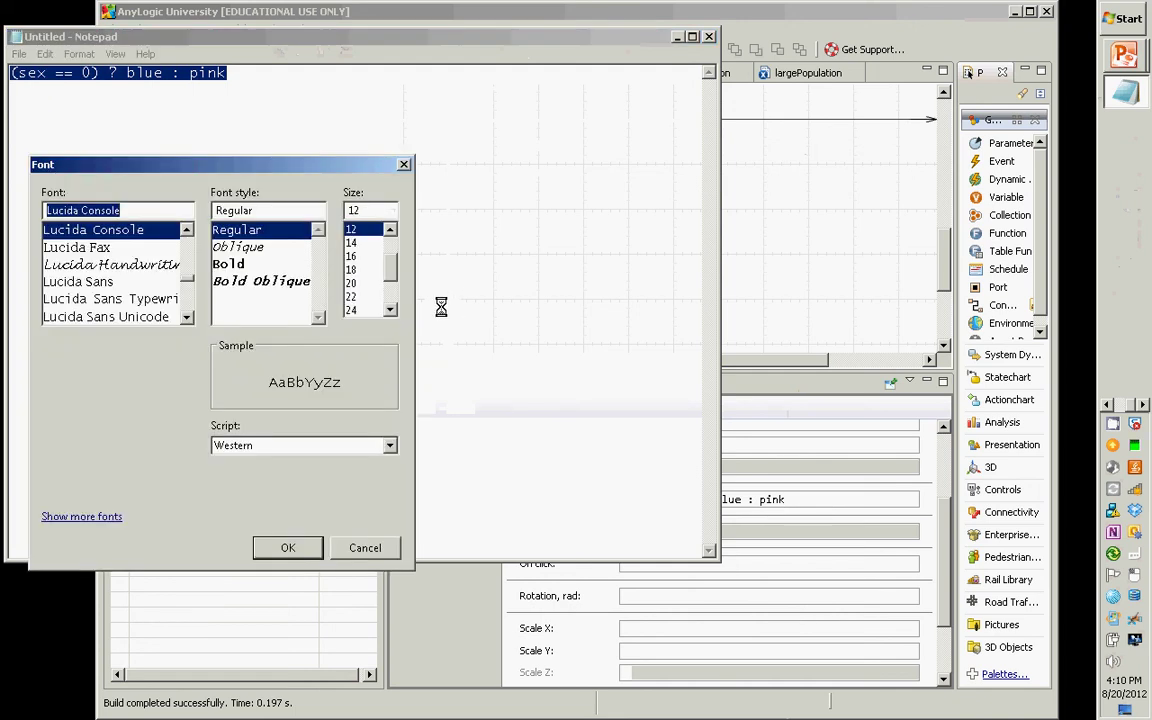
left_click(391, 310)
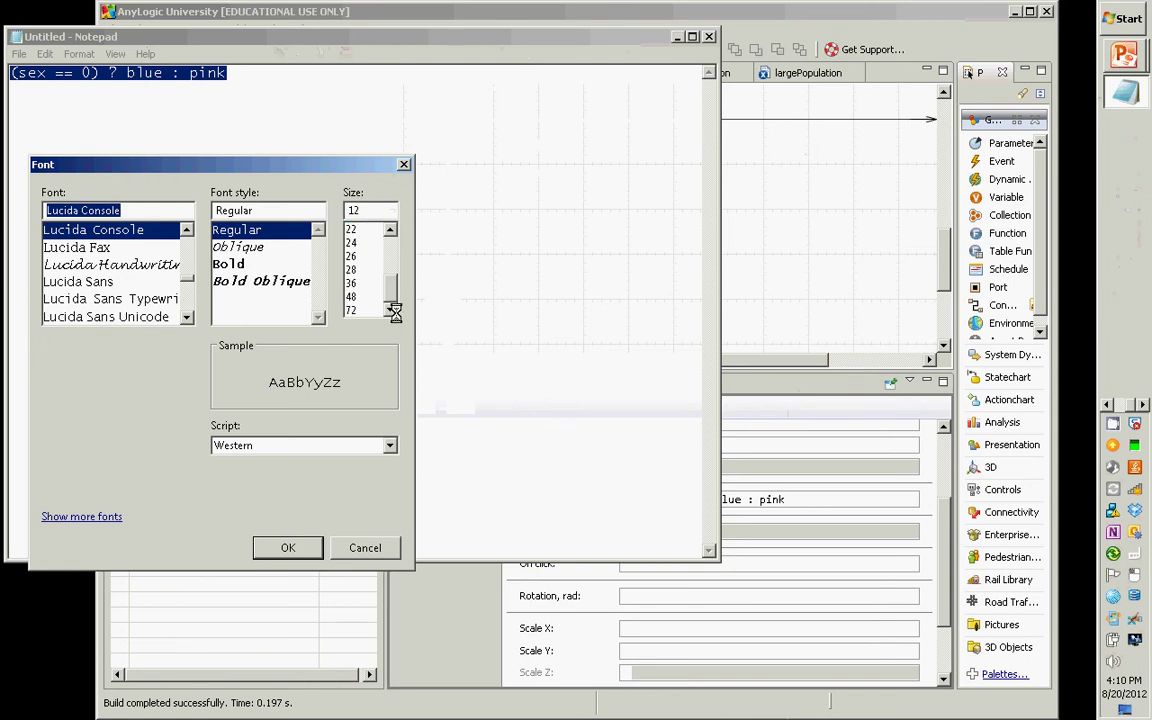
left_click(355, 283)
left_click(362, 309)
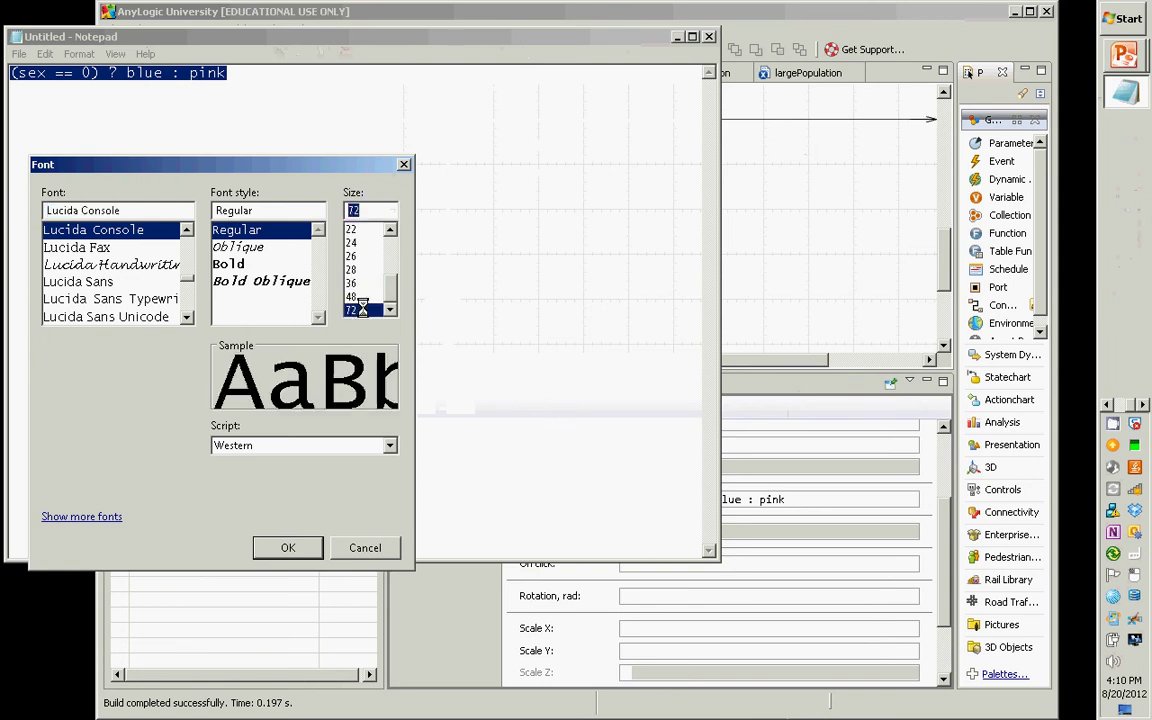
left_click(292, 548)
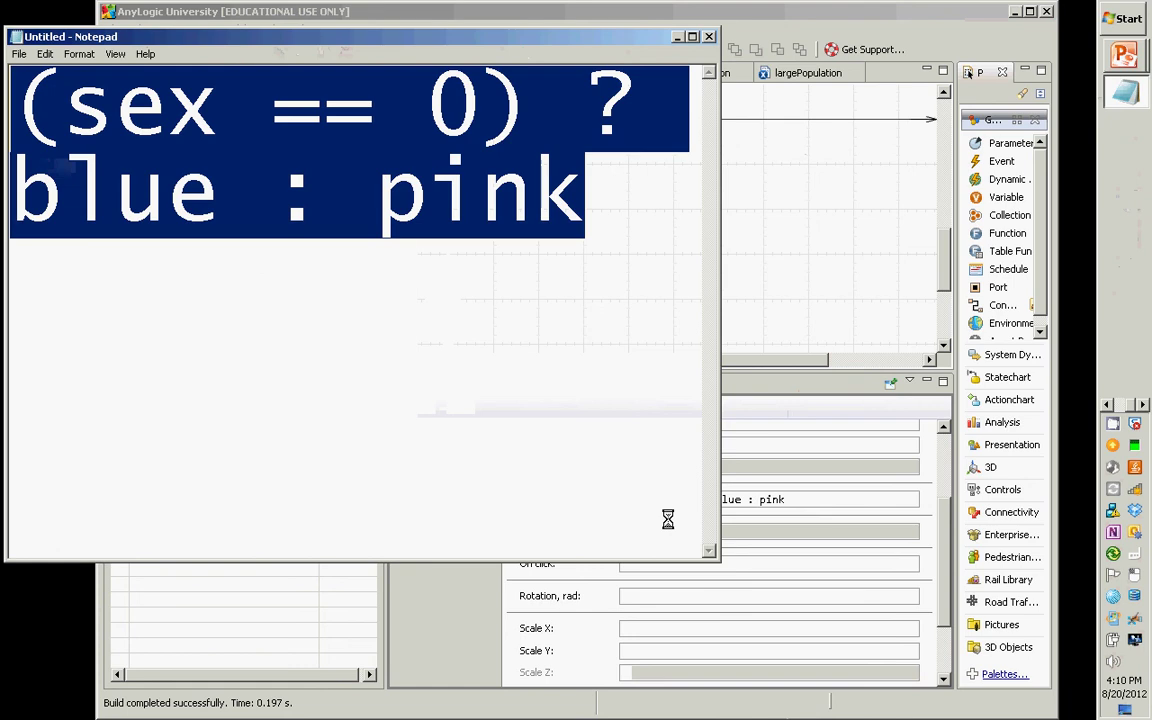
Maximise Notepad, set the note's font size to 48, and return to AnyLogic
left_click_drag(715, 545, 1100, 712)
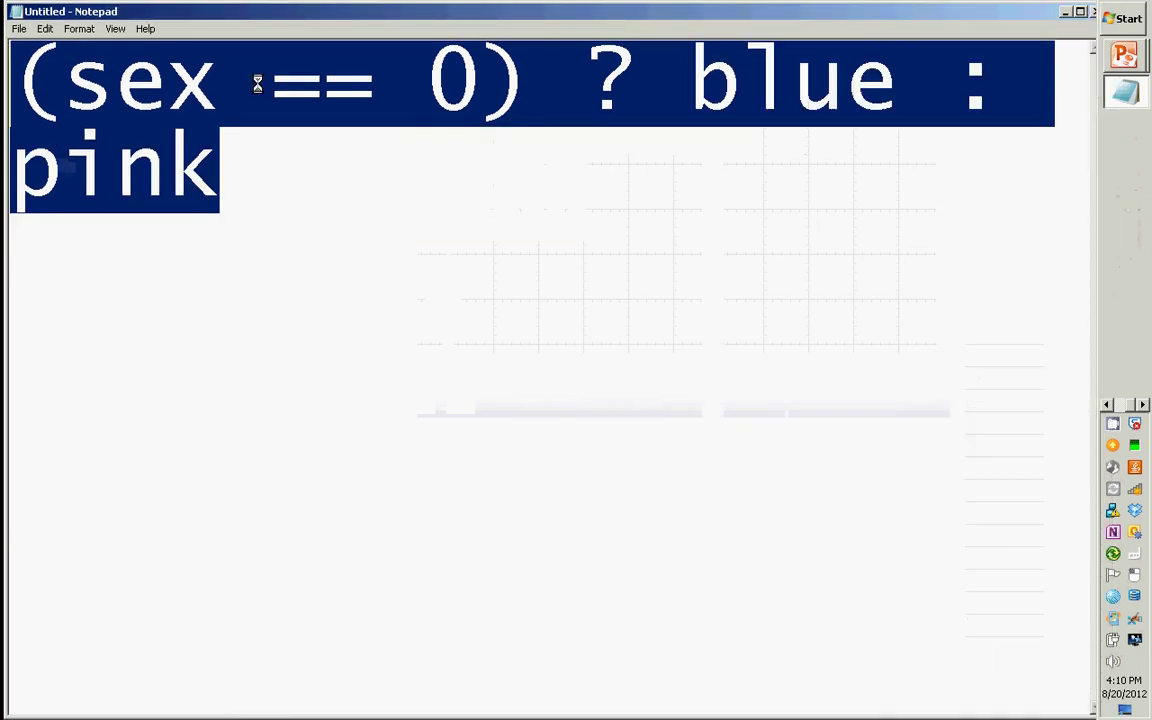
left_click(45, 28)
mouse_move(77, 30)
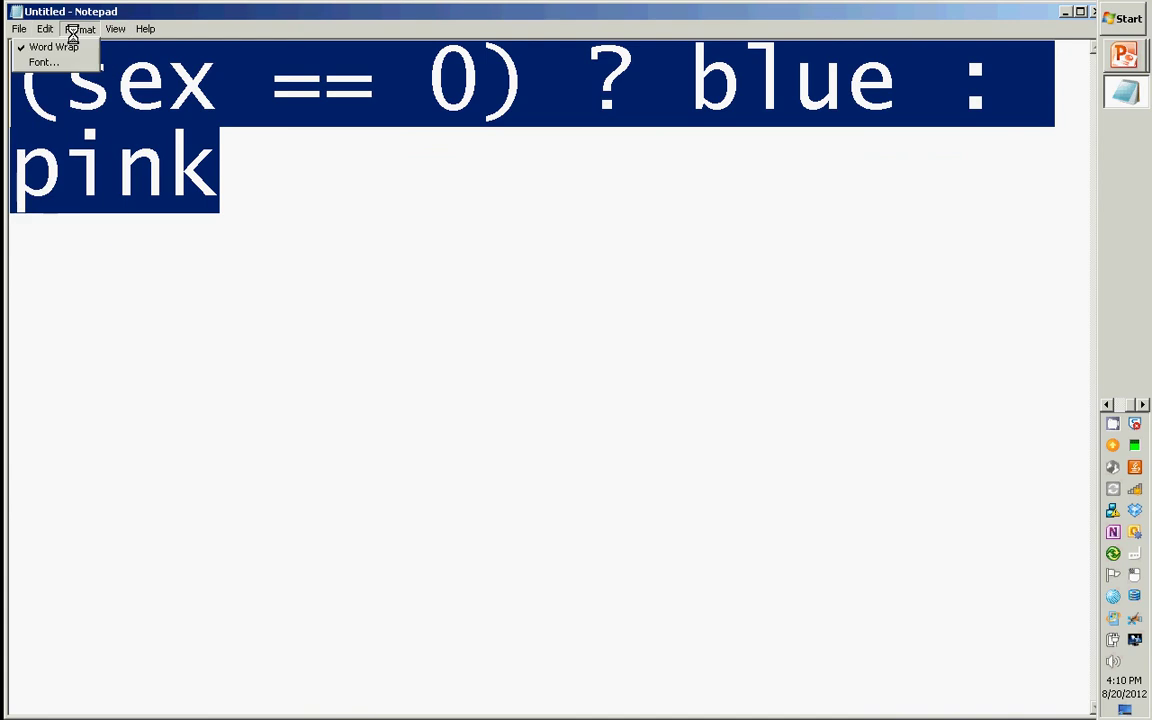
left_click(60, 60)
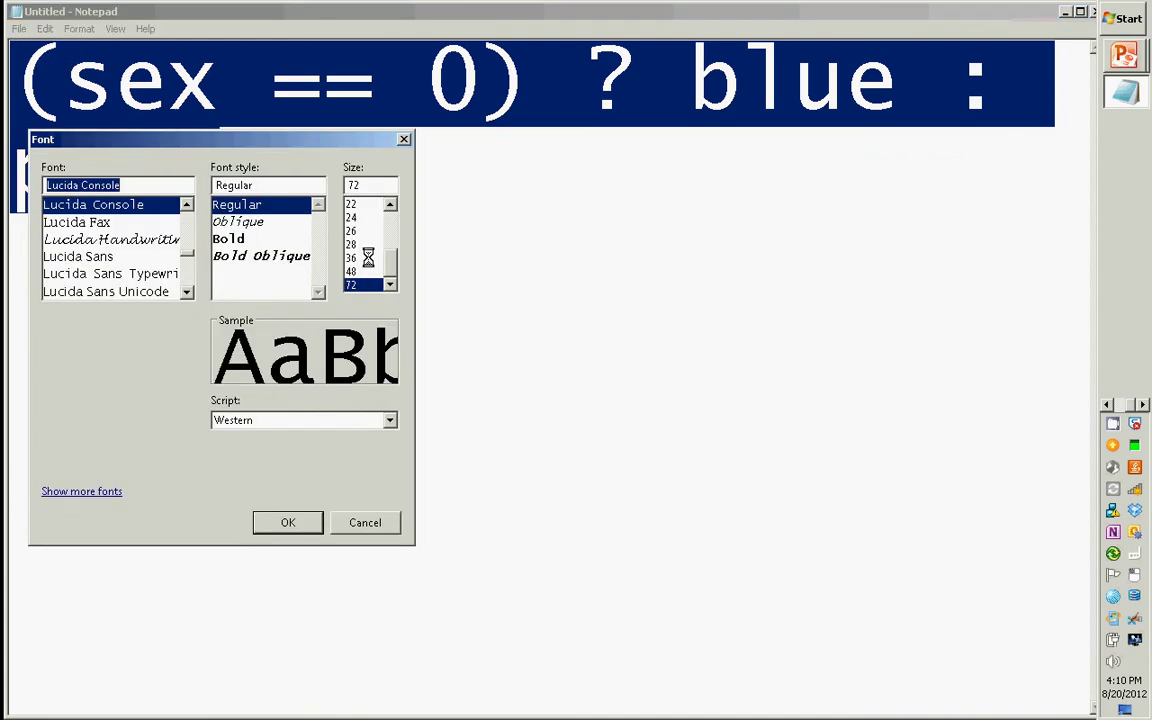
left_click(352, 272)
left_click(289, 519)
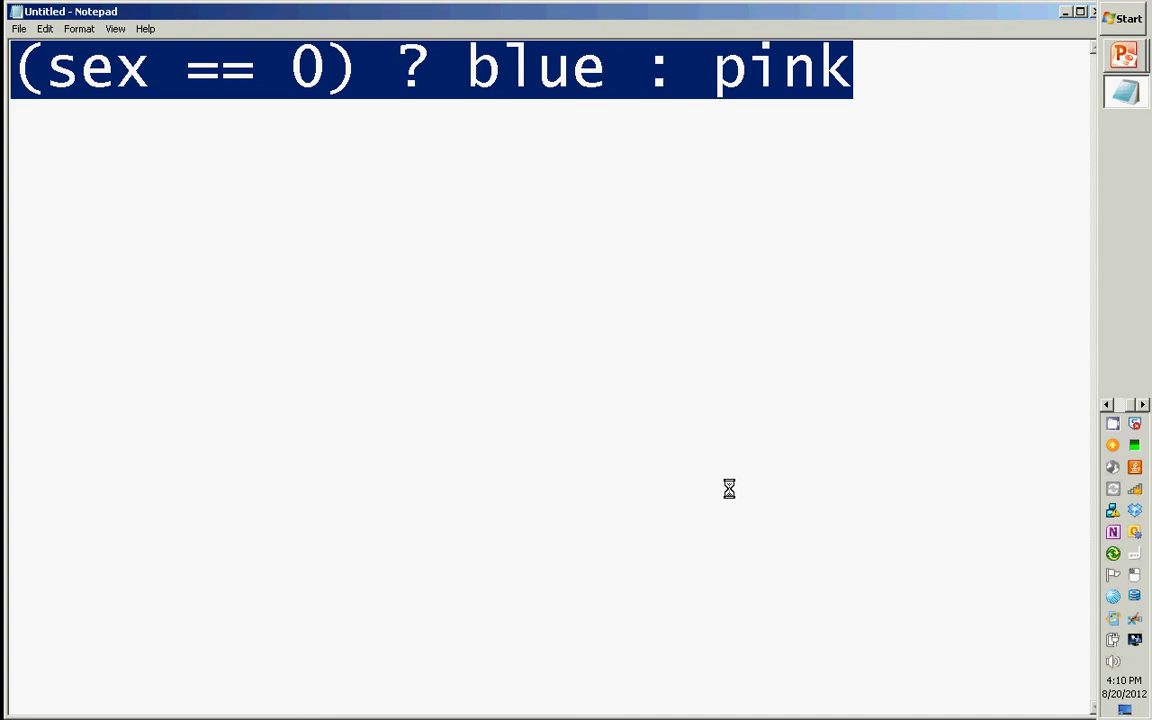
key("alt+Tab")
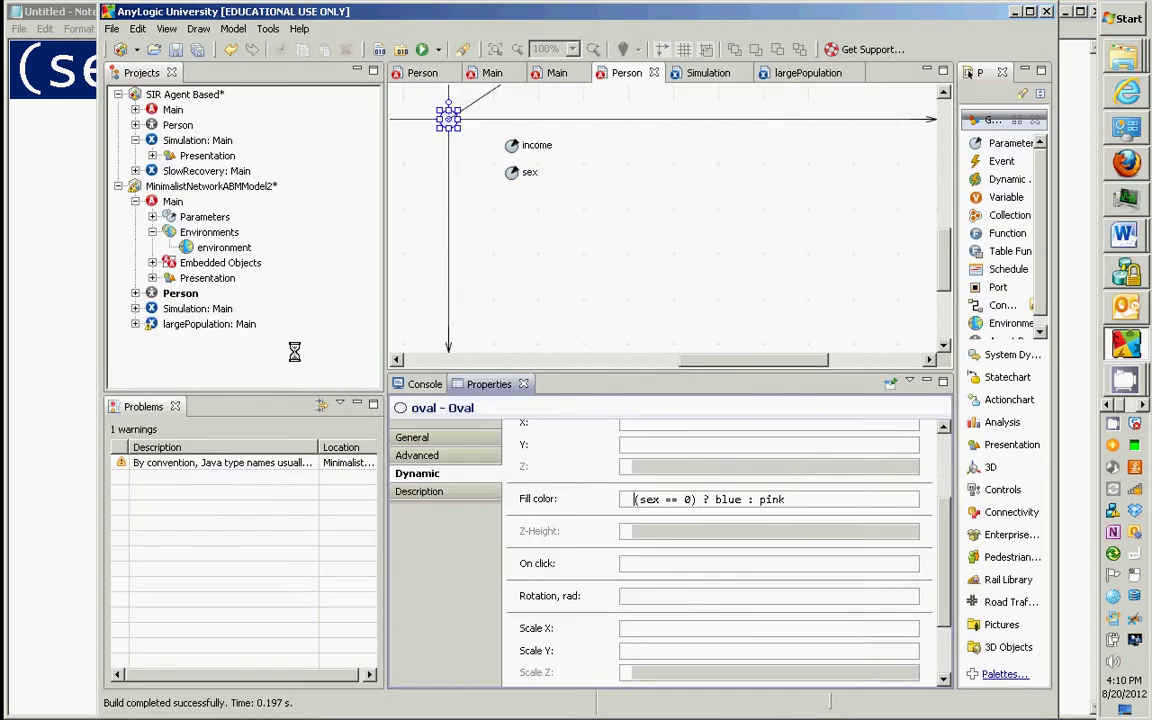
Run the Simulation: Main experiment to show the blue and pink Person network, then switch away
right_click(218, 309)
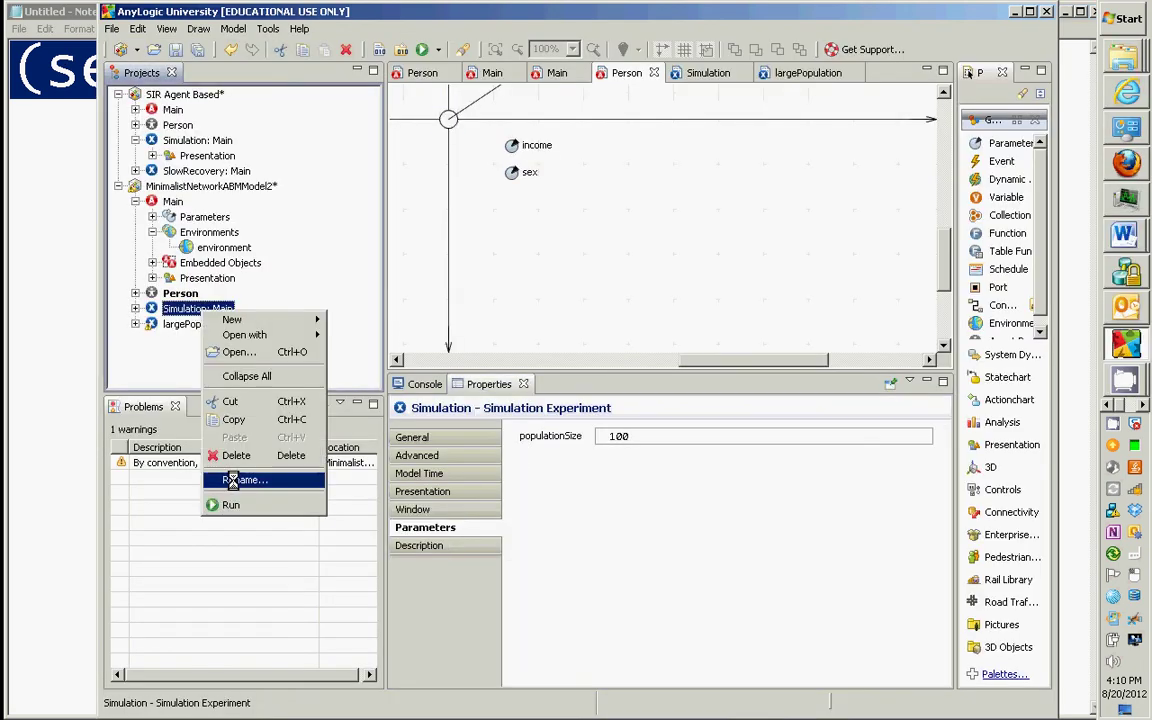
left_click(245, 481)
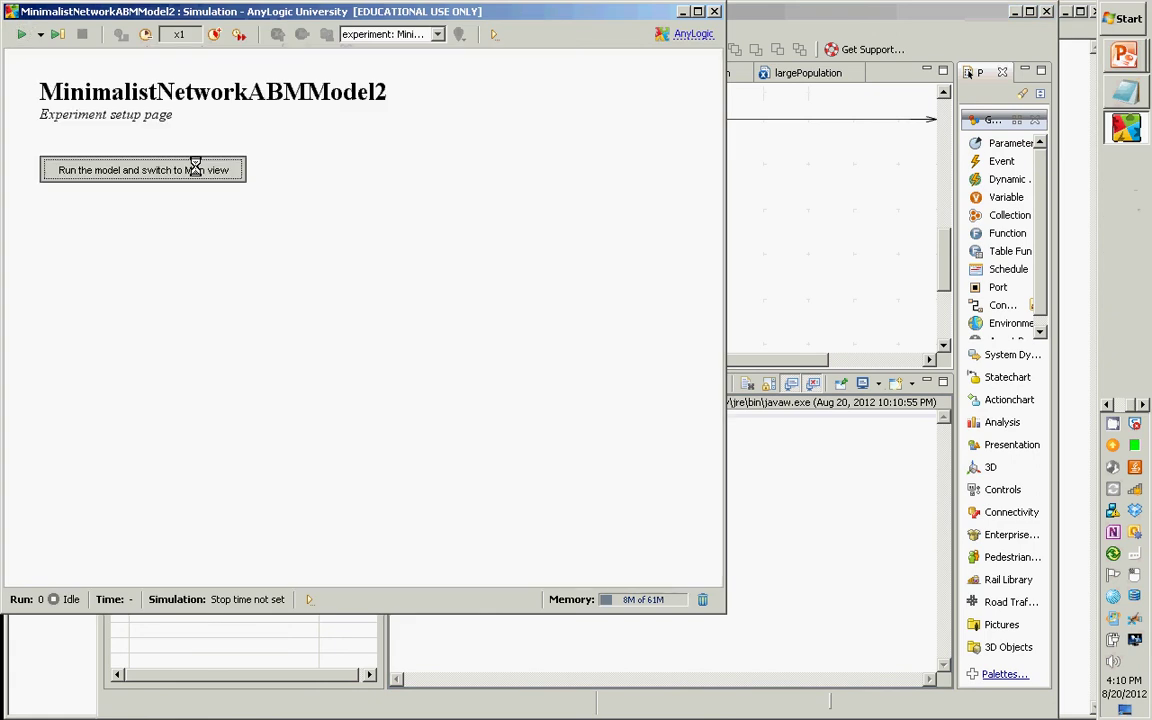
left_click(195, 169)
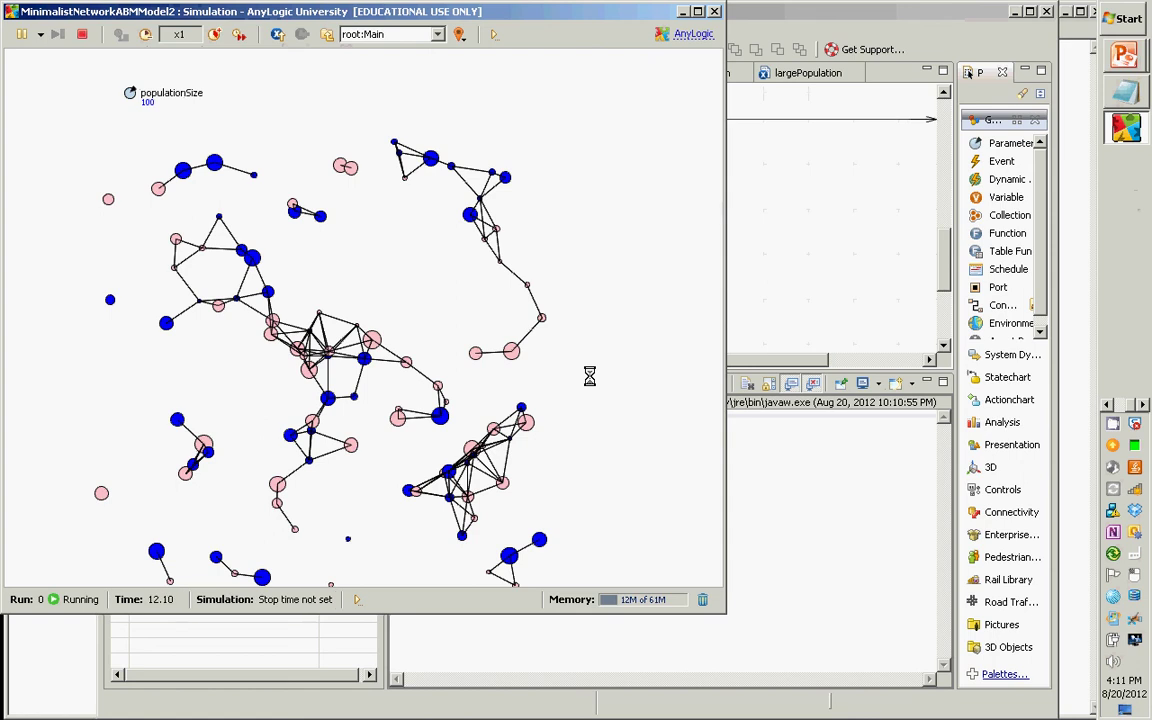
key("alt+Tab")
key("alt+Tab")
key("alt+Tab")
key("alt+Tab")
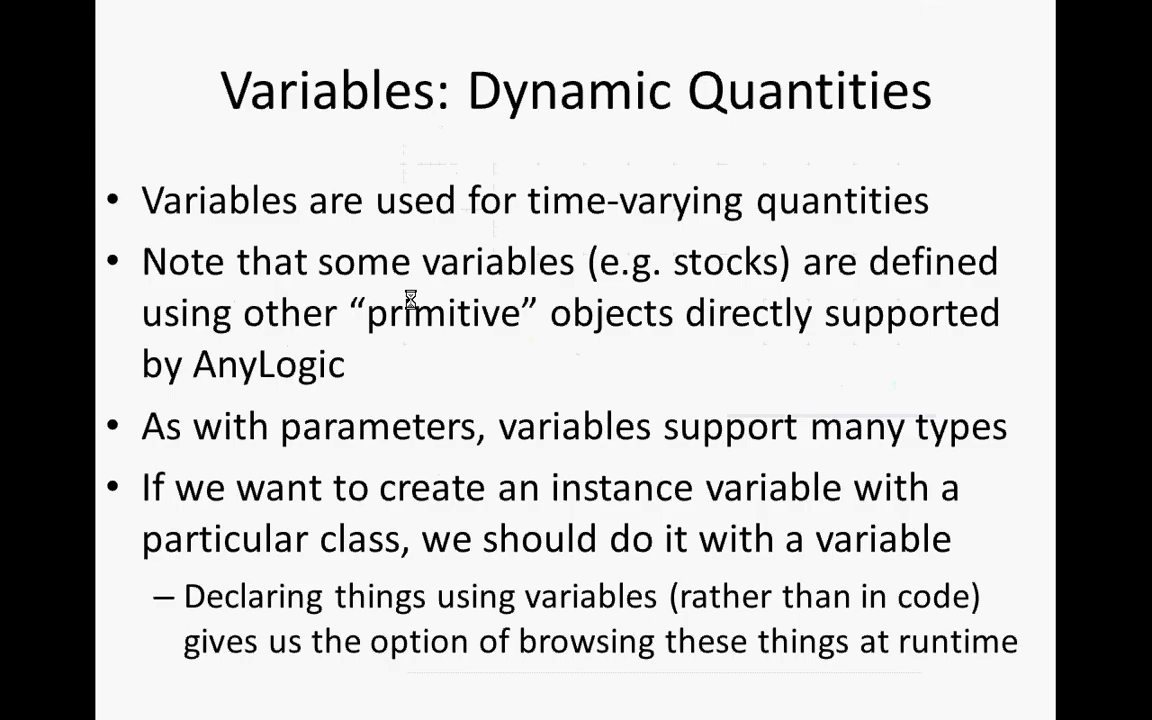